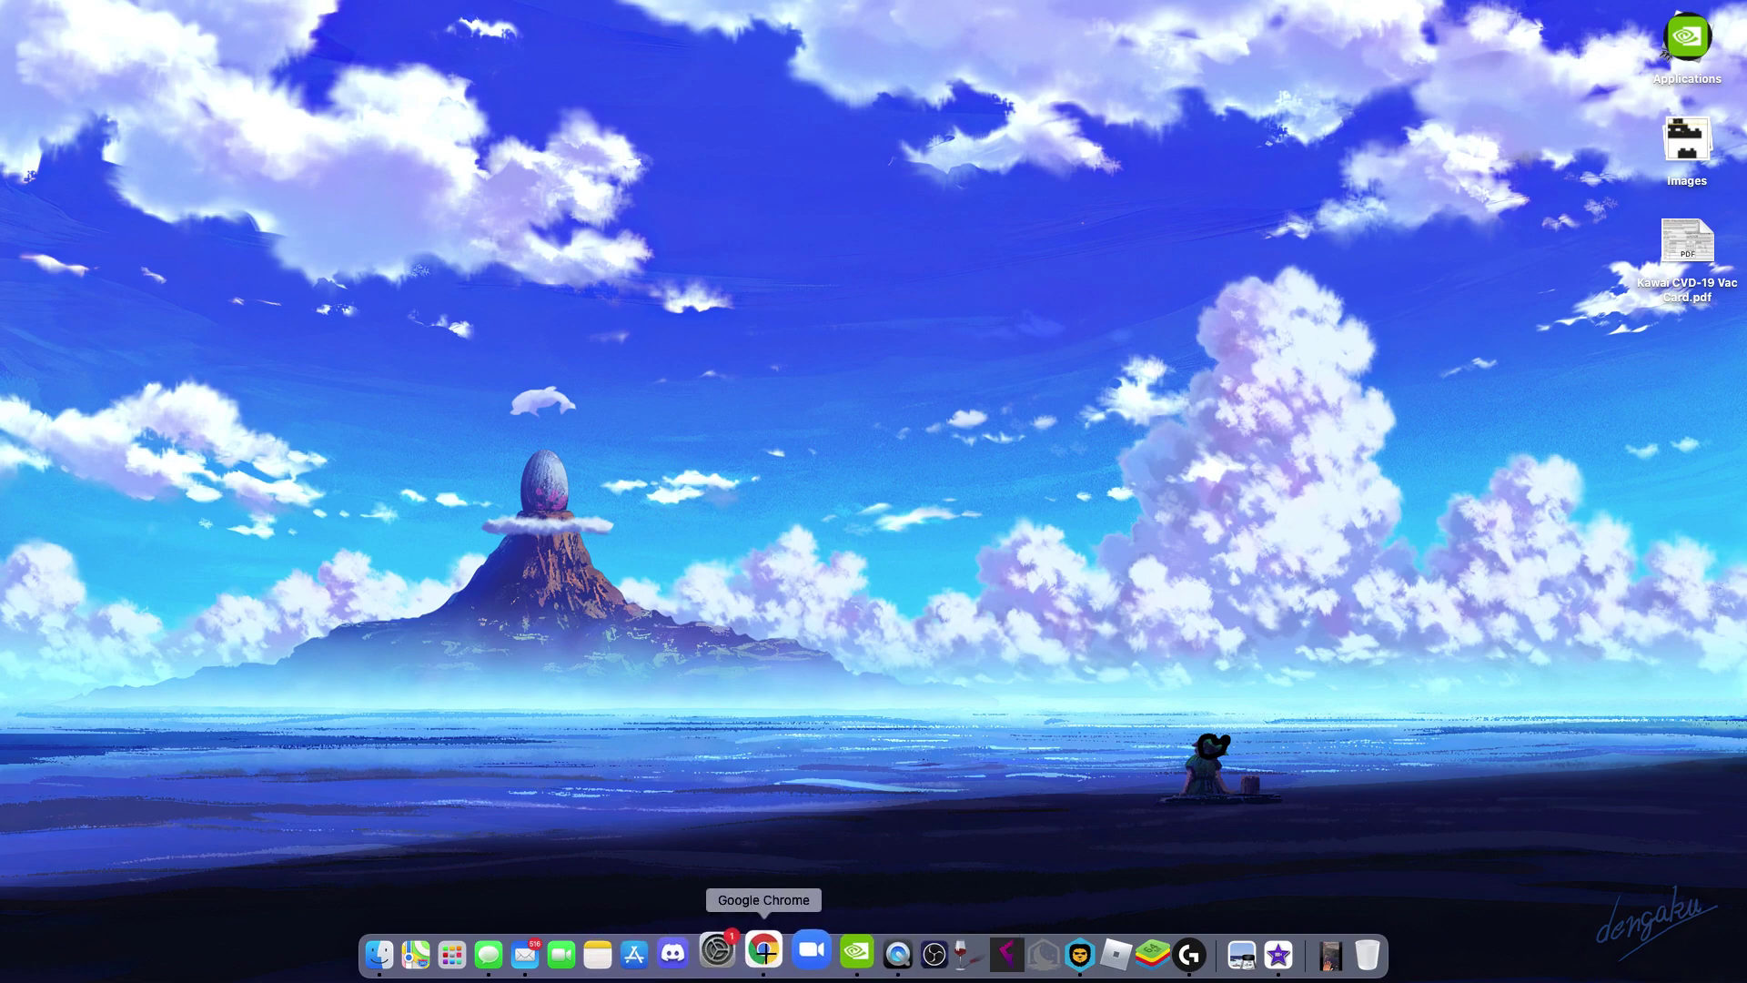
- Open a new Chrome window from the Dock and restore the 'Miacademy - Assignments' window
right_click(763, 950)
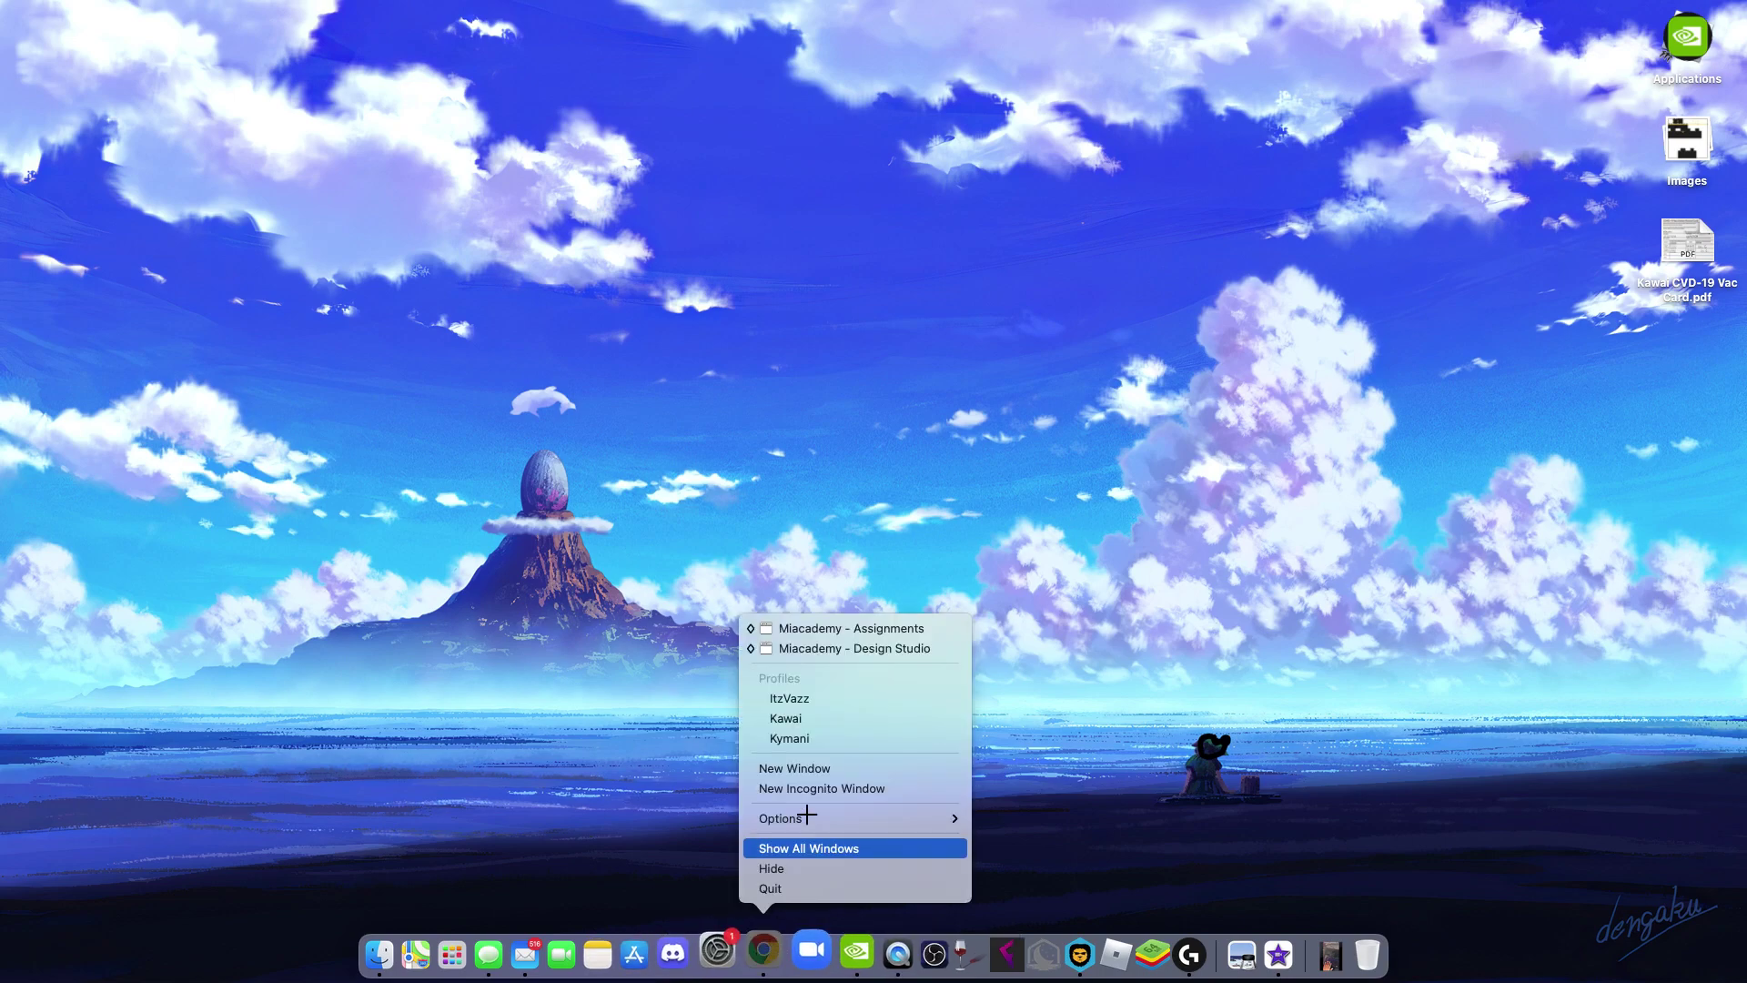
click(826, 767)
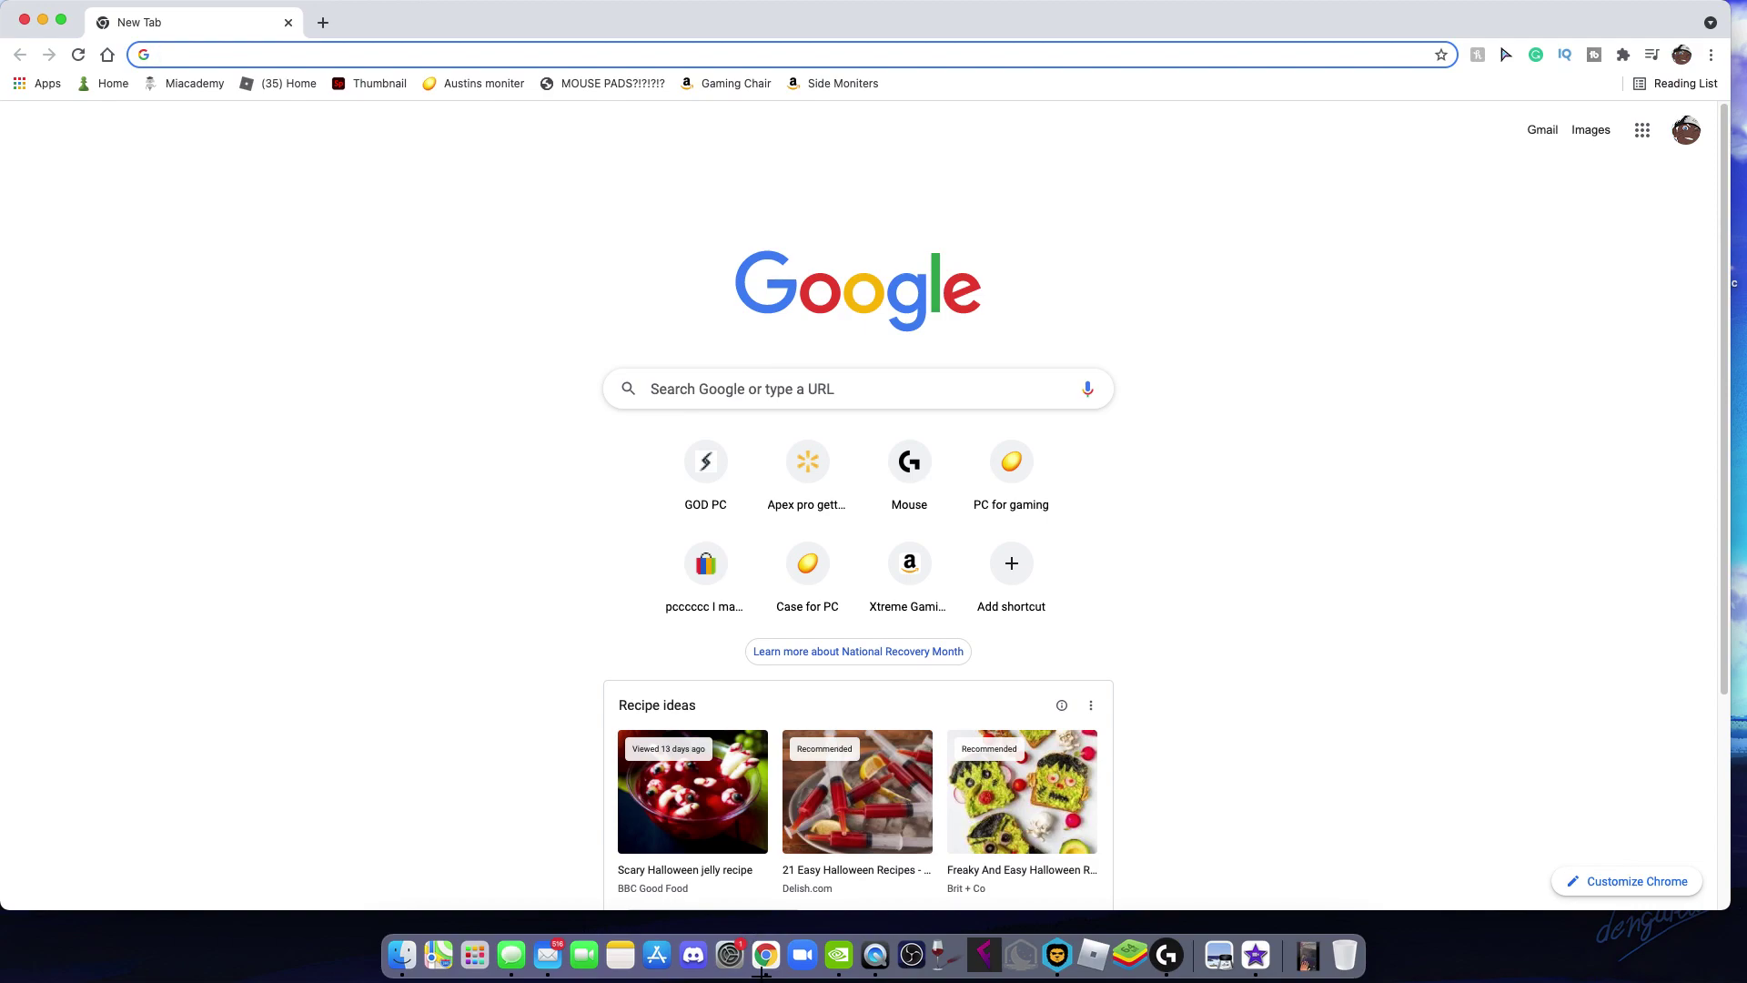
right_click(766, 952)
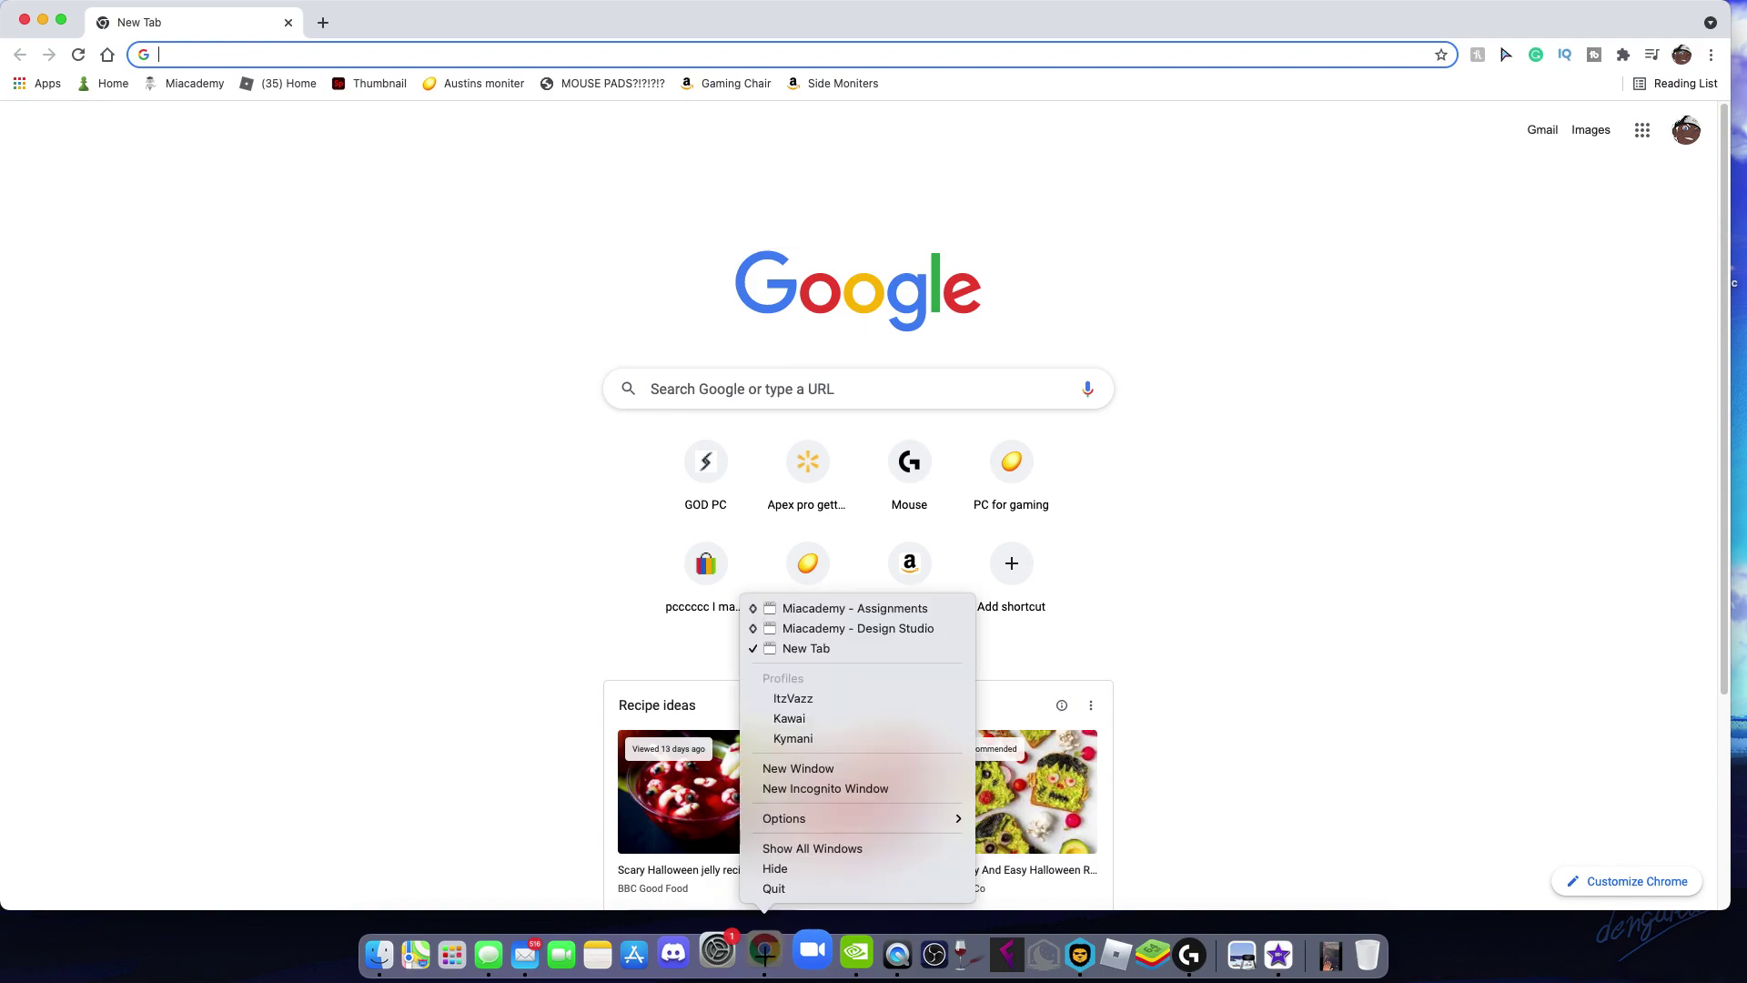
click(847, 608)
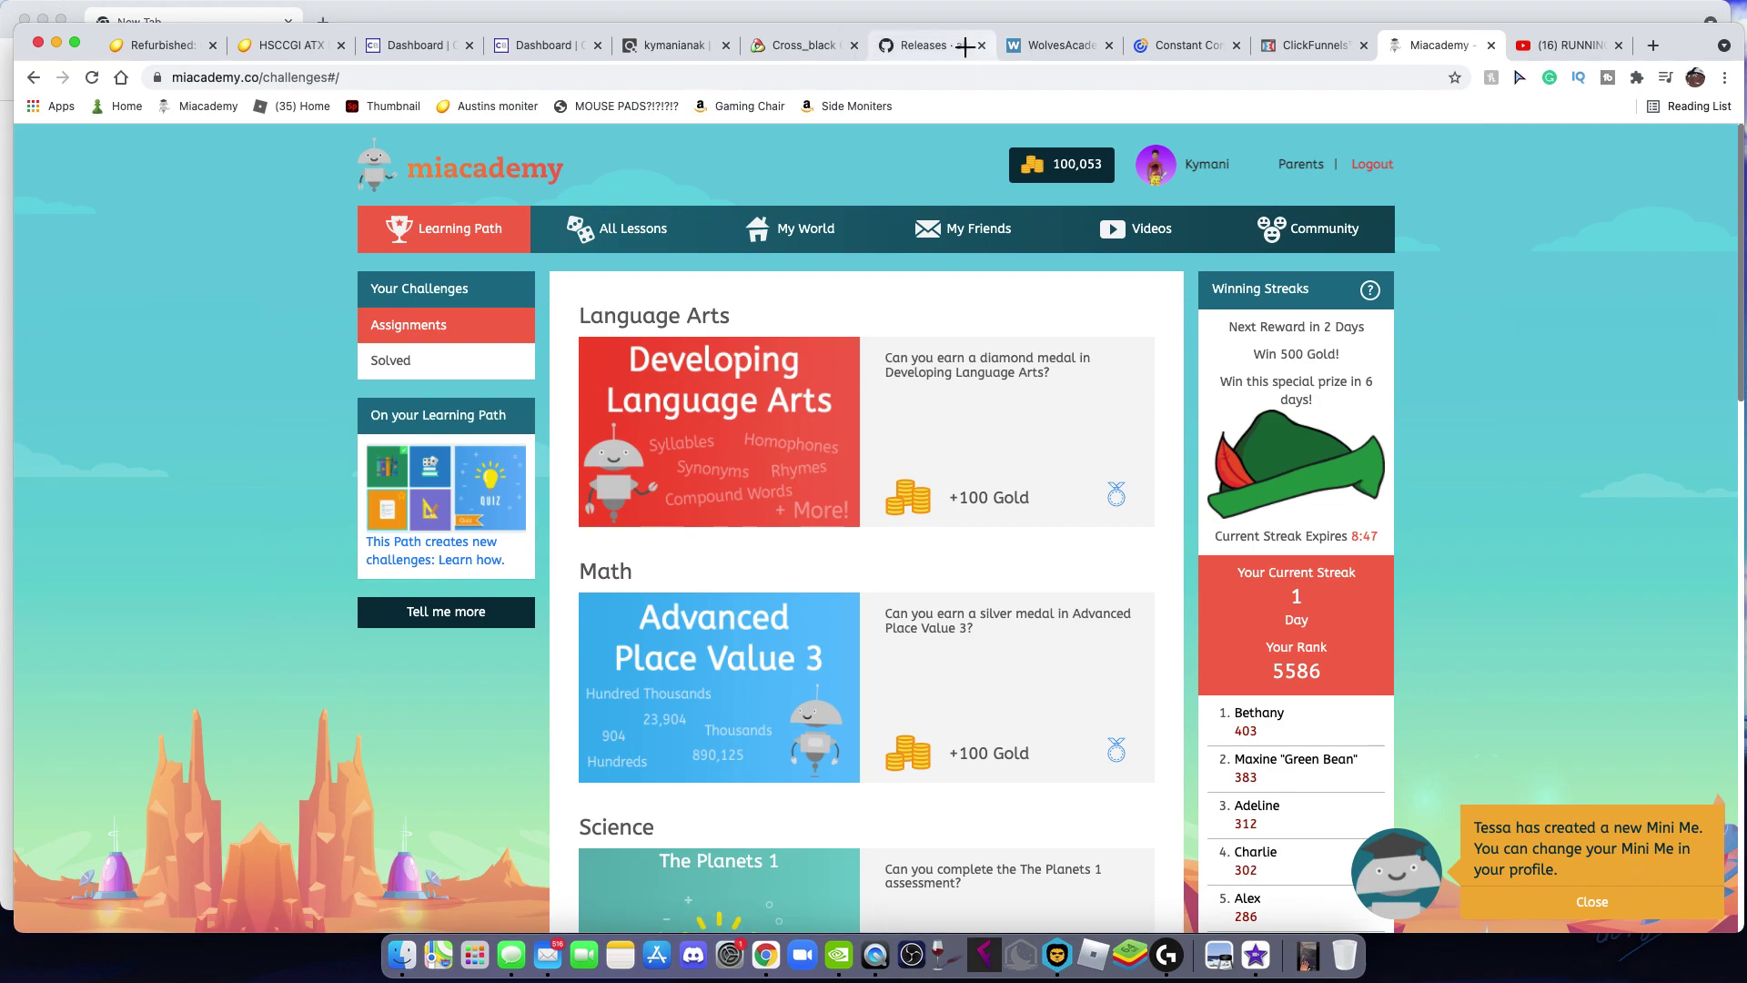
- Switch to the Mousecape GitHub releases tab and copy its page address
click(943, 47)
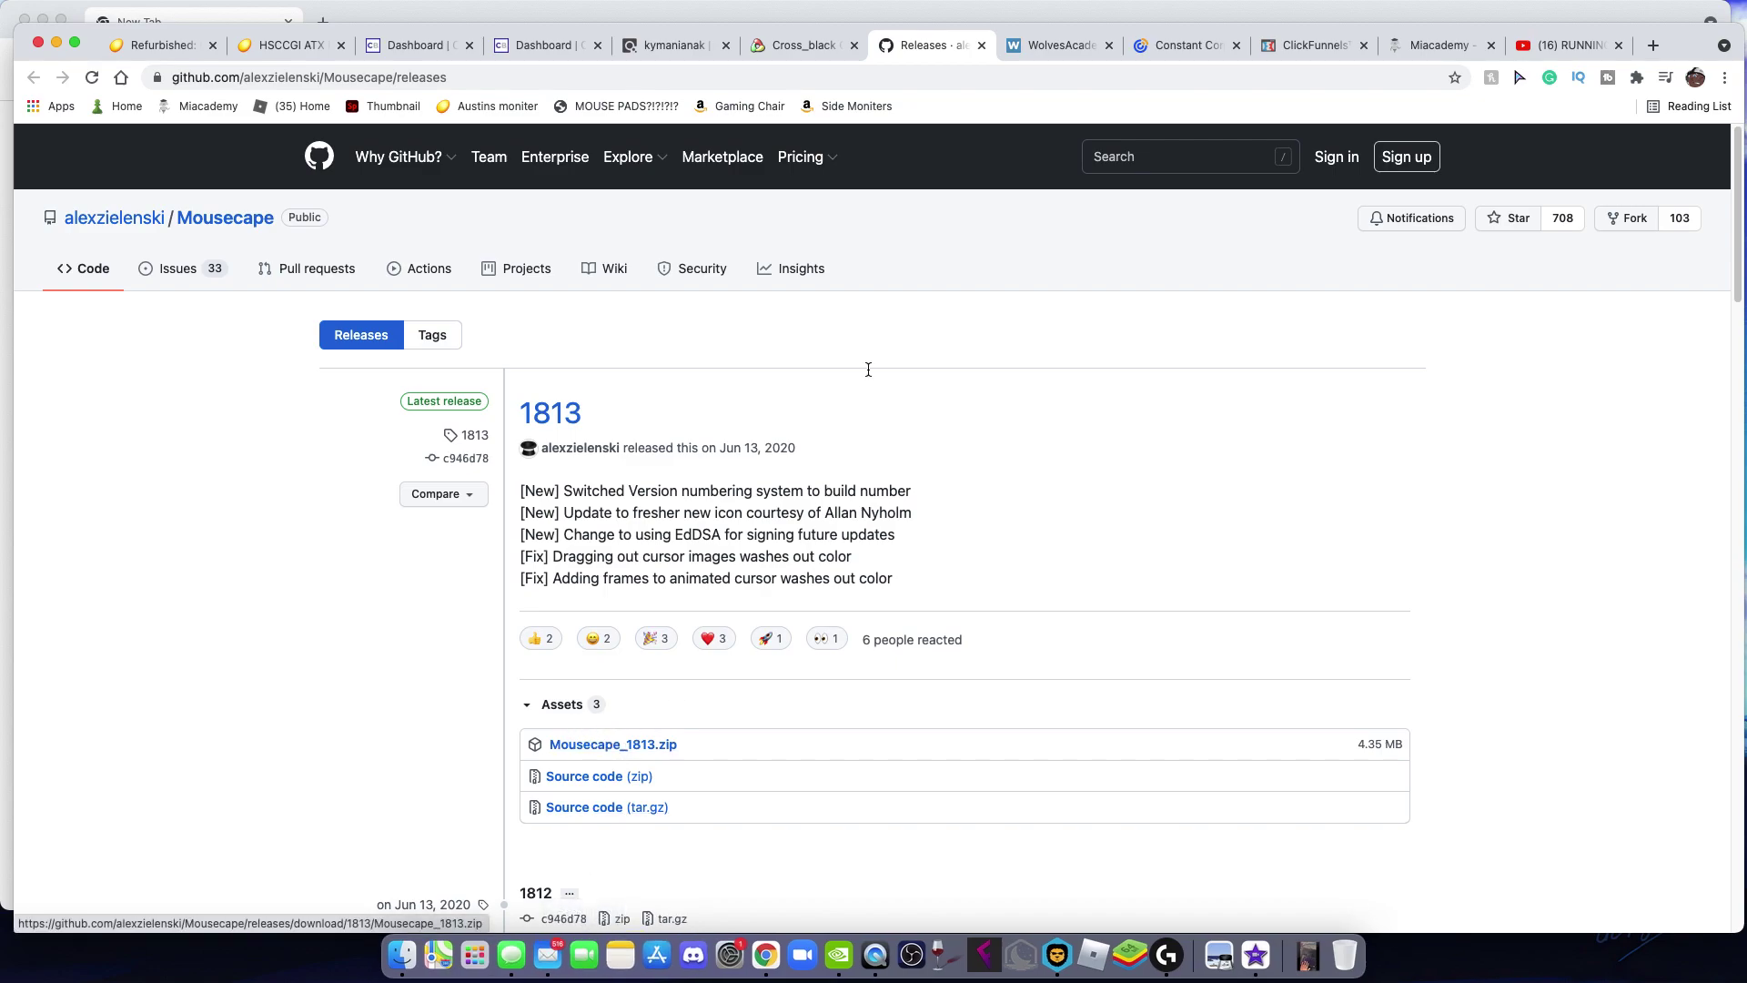
click(522, 77)
right_click(412, 78)
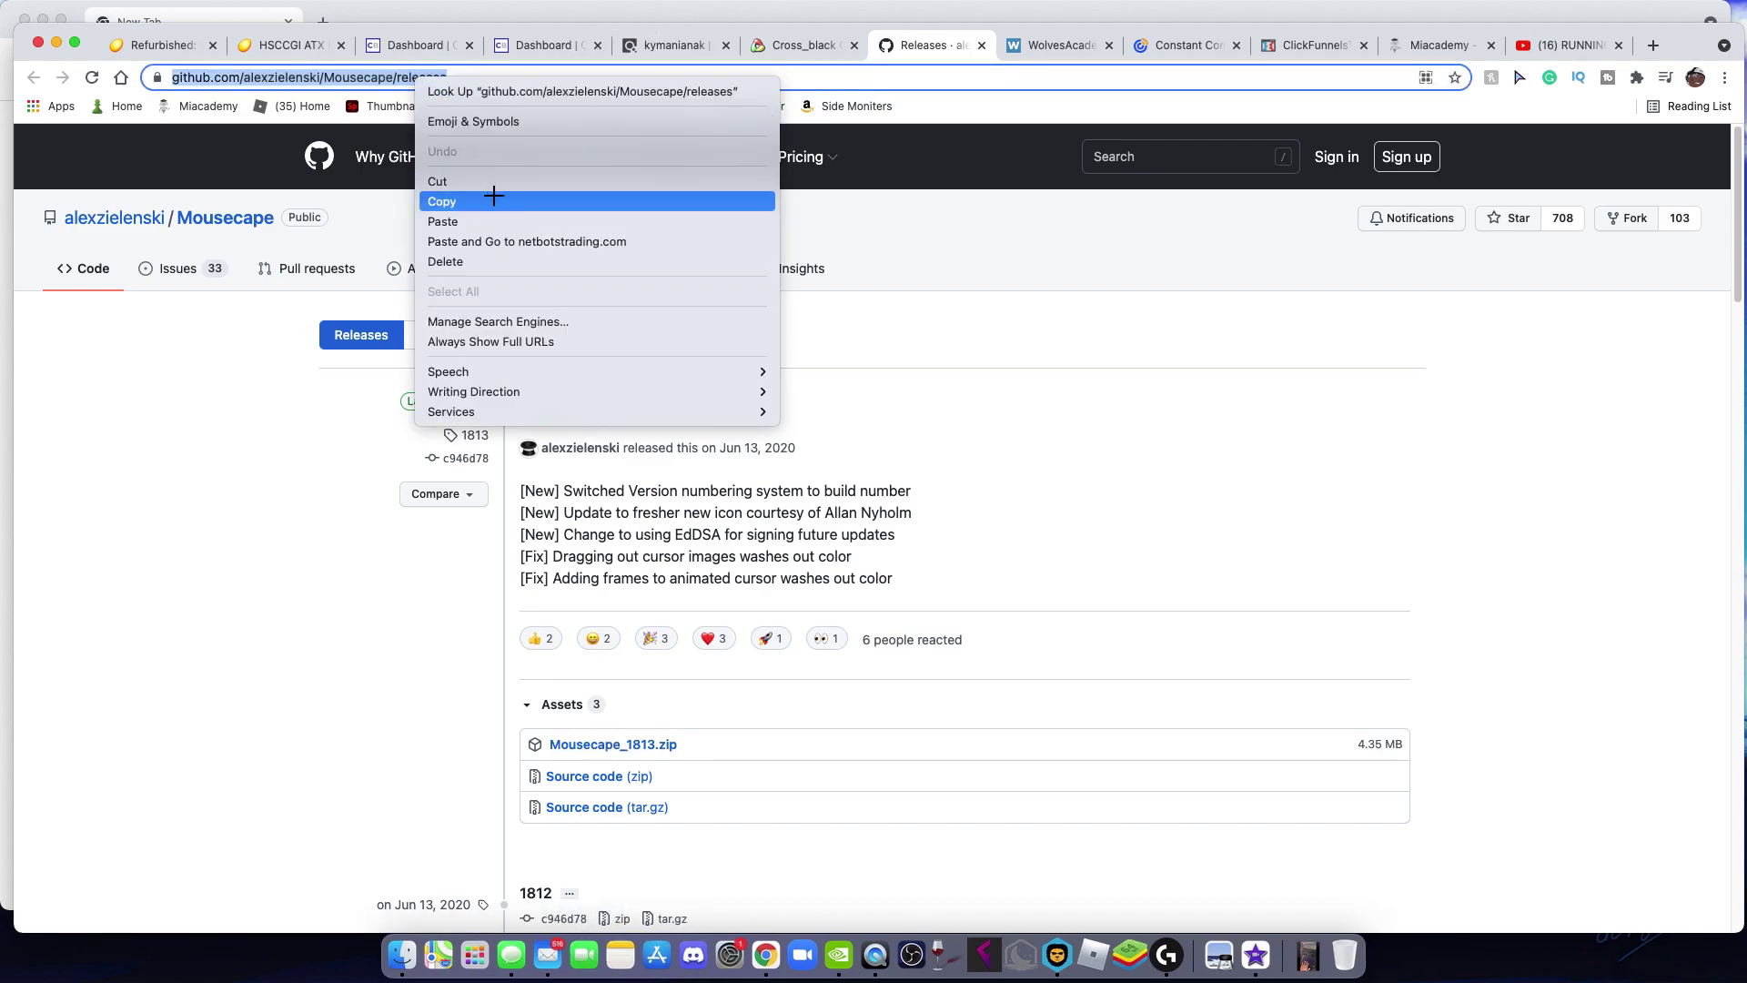
click(486, 200)
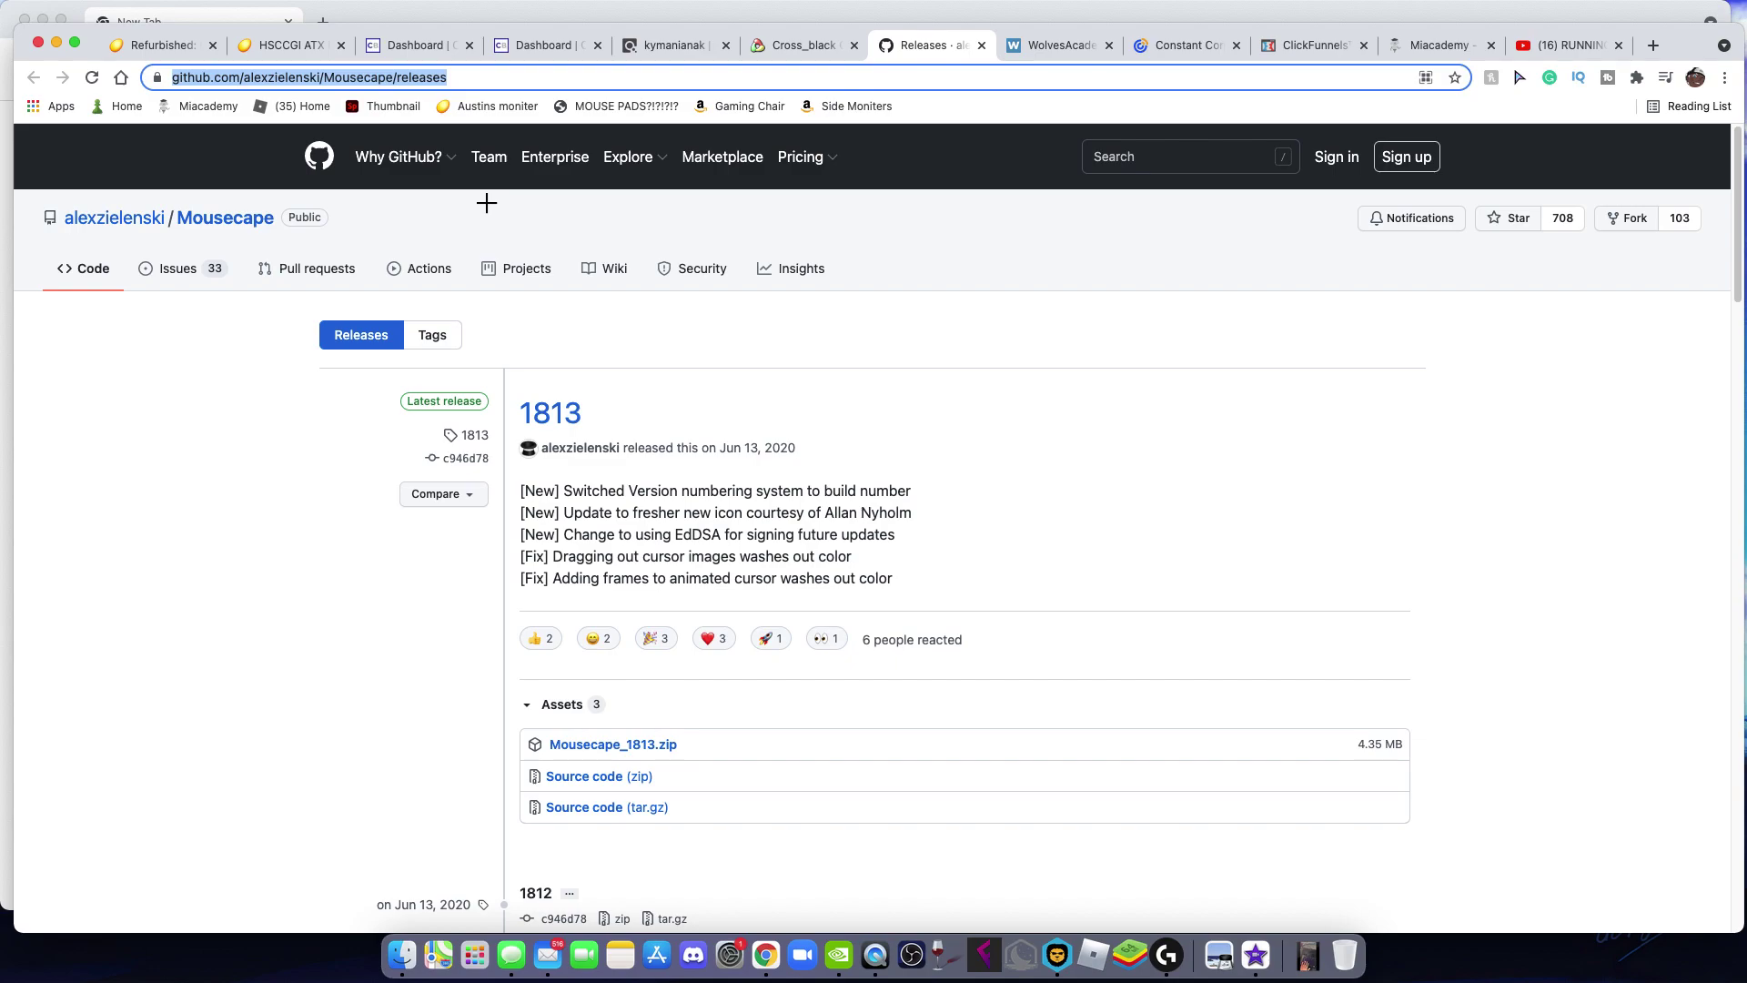
- Download Mousecape_1813.zip from release 1813's Assets
click(860, 308)
scroll(847, 329, down, 3)
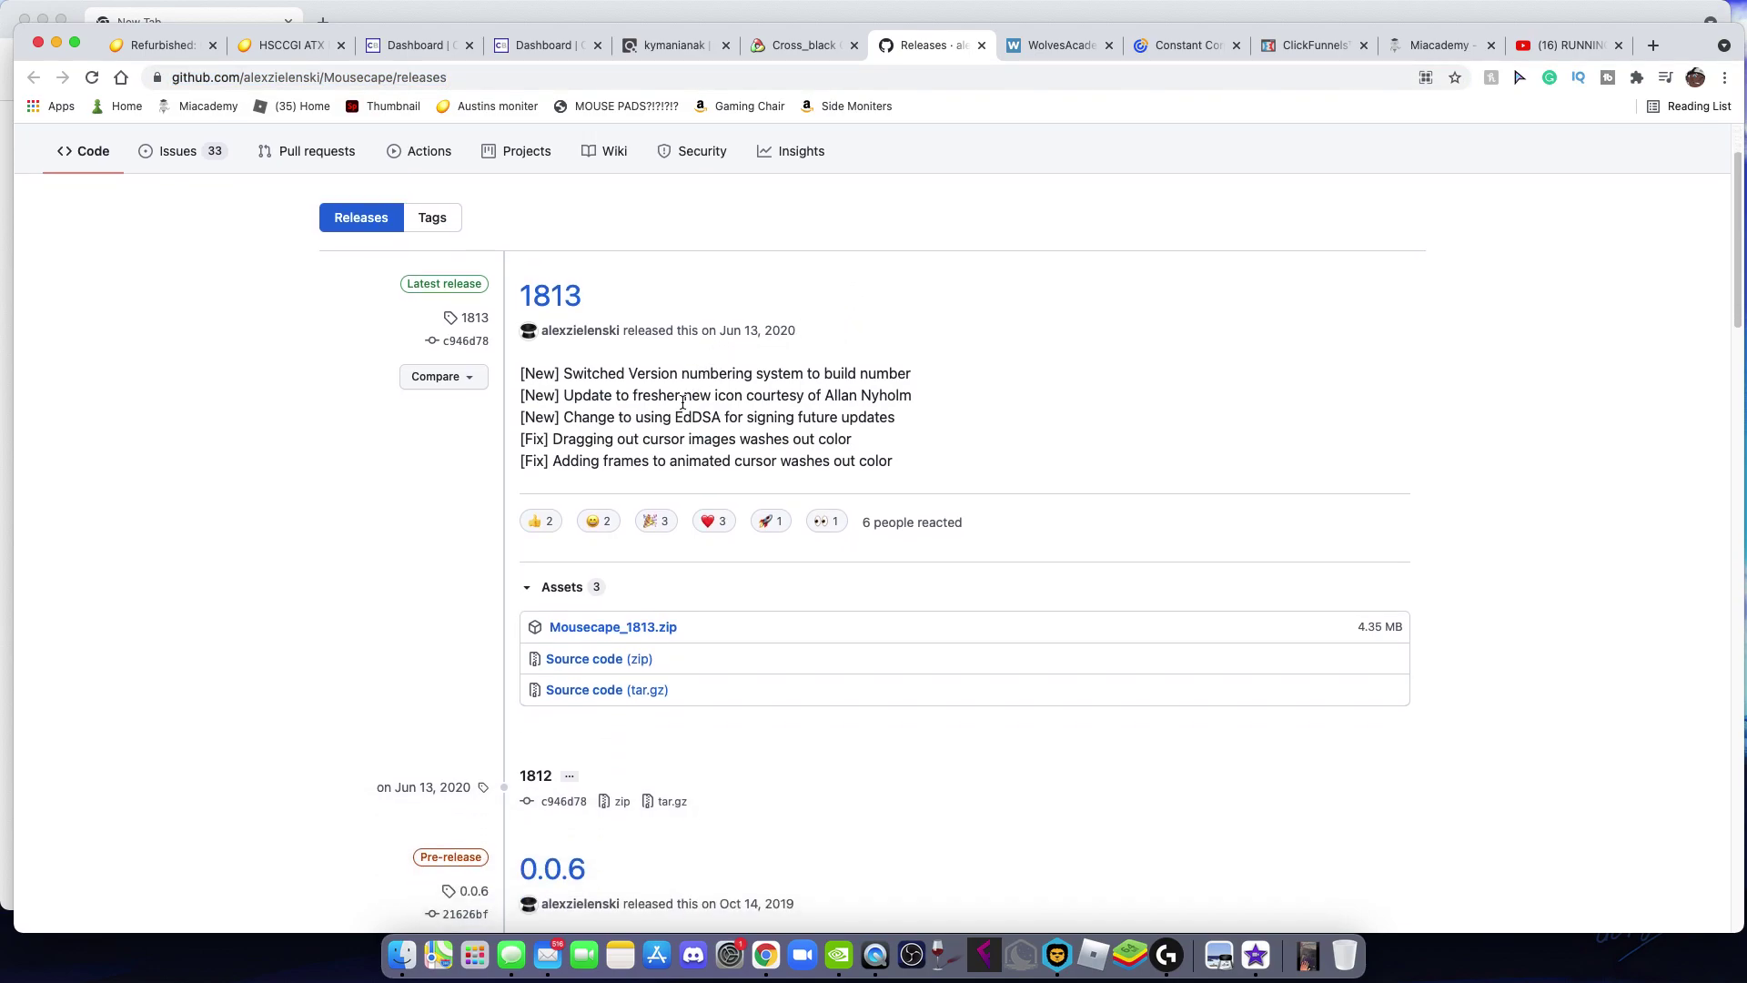
scroll(682, 402, down, 10)
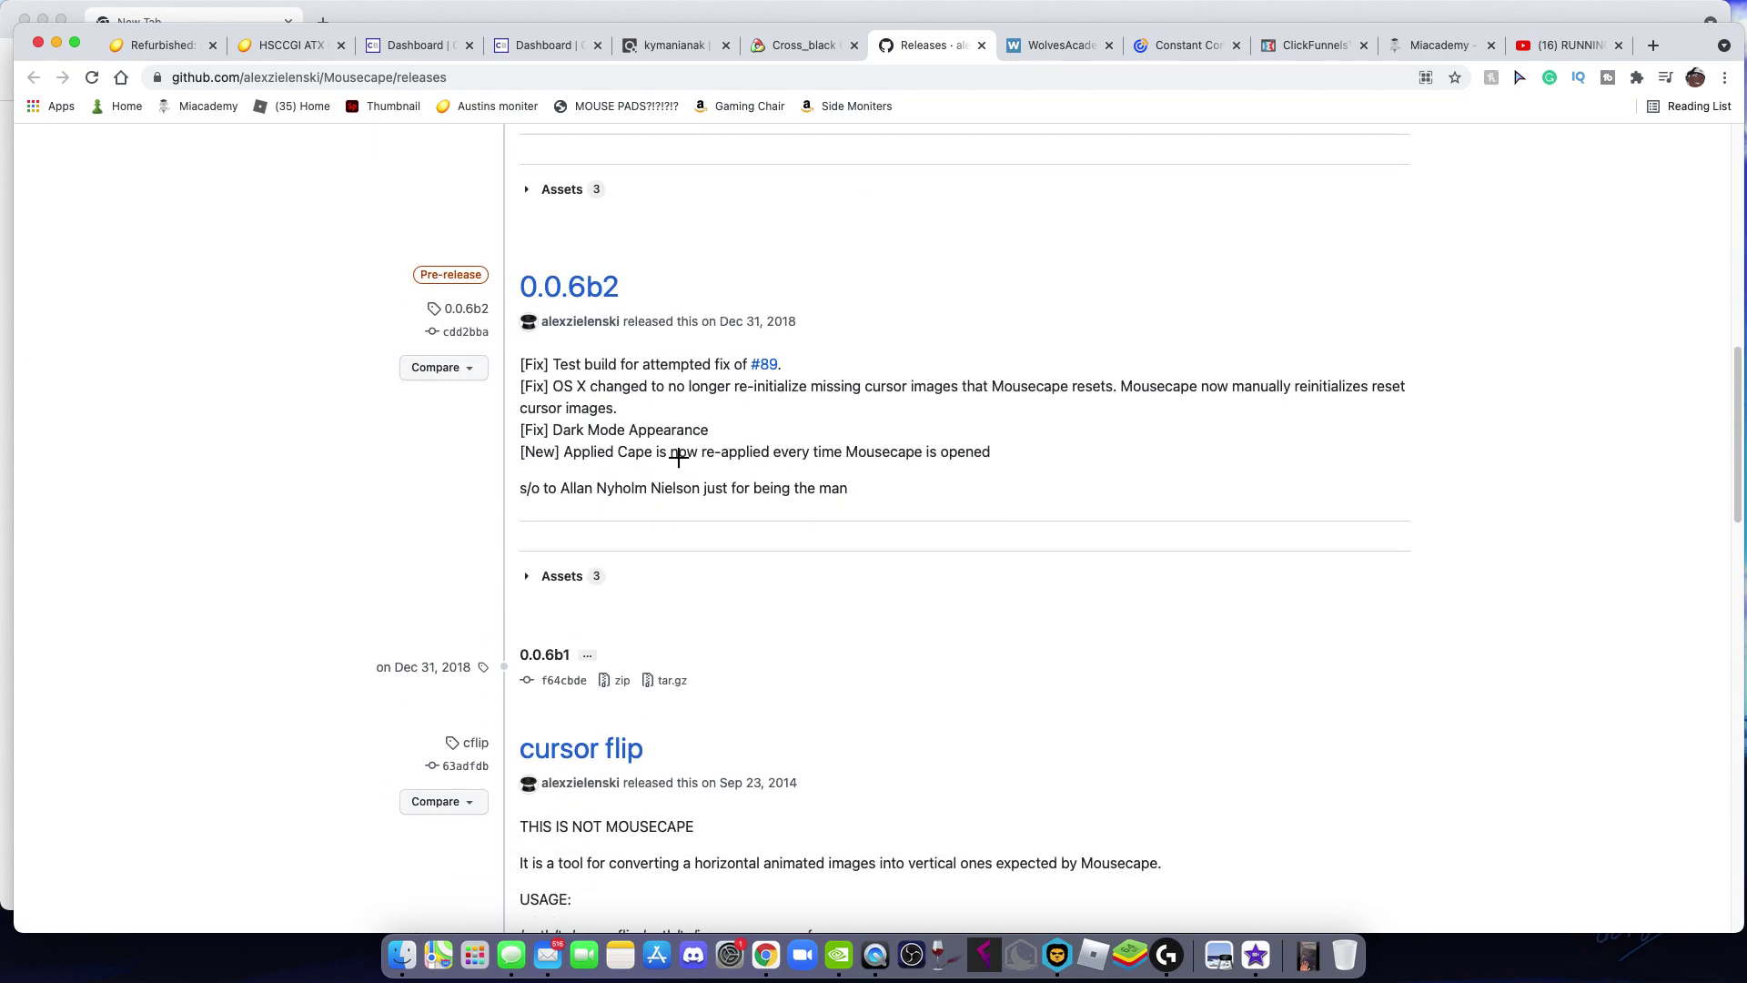
scroll(678, 457, up, 7)
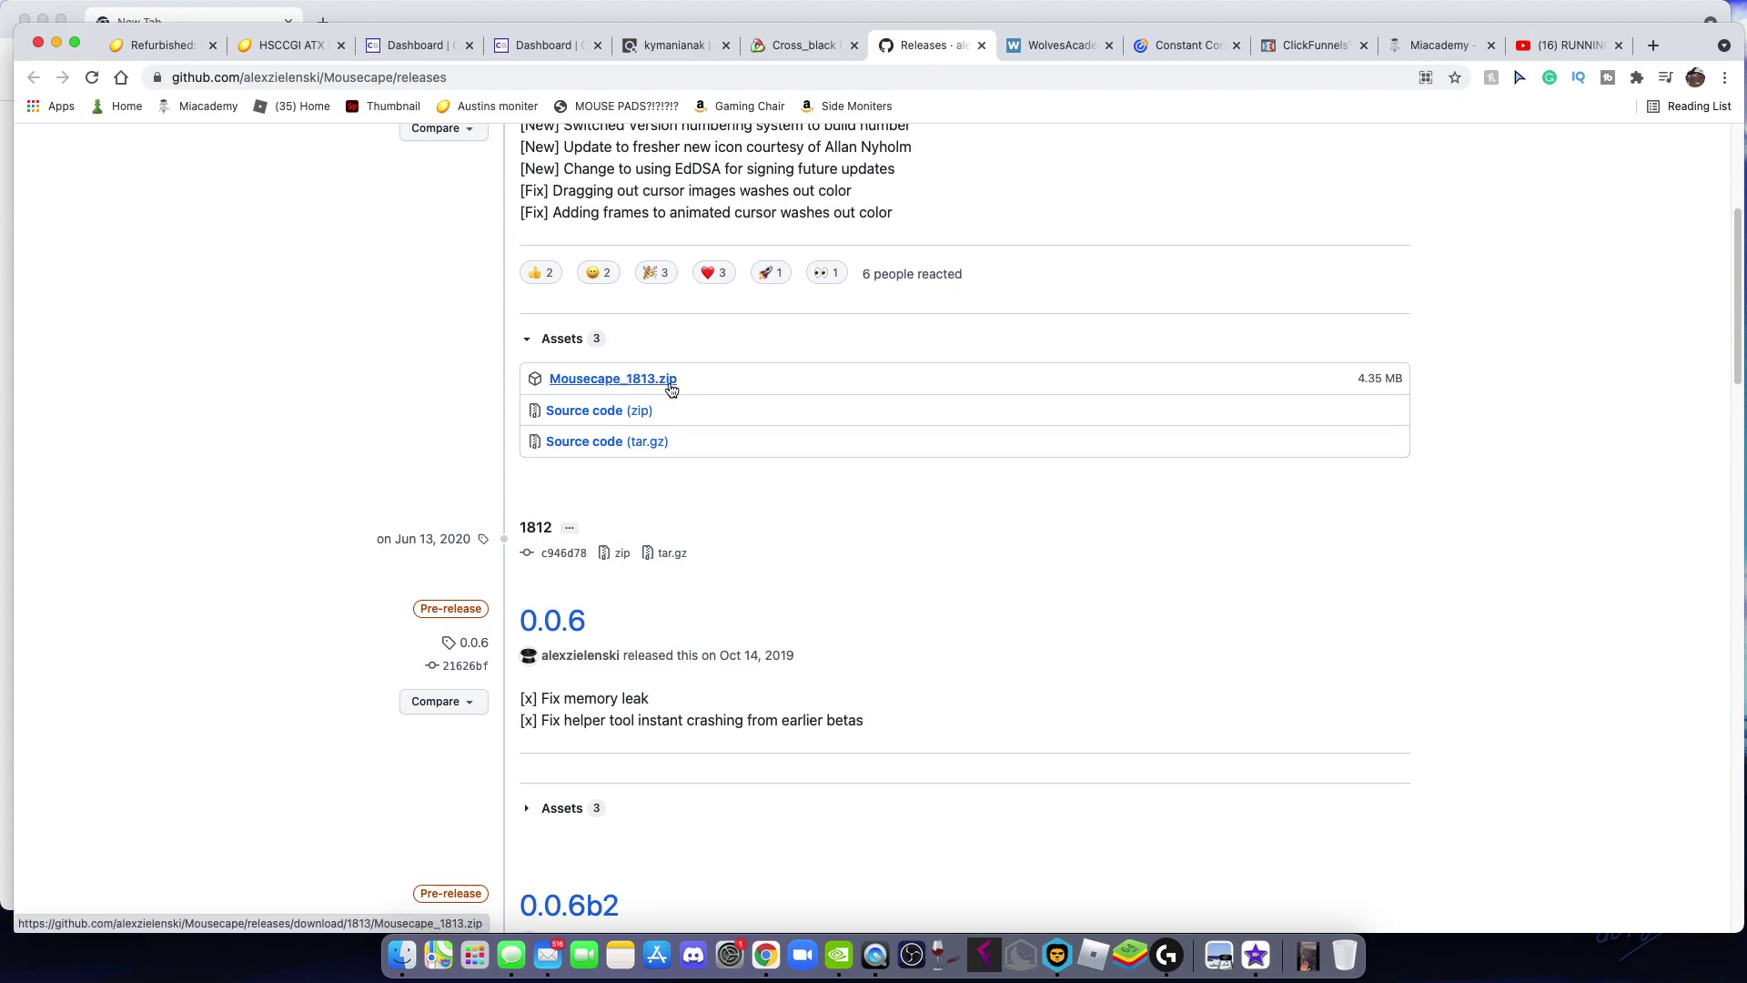
click(671, 388)
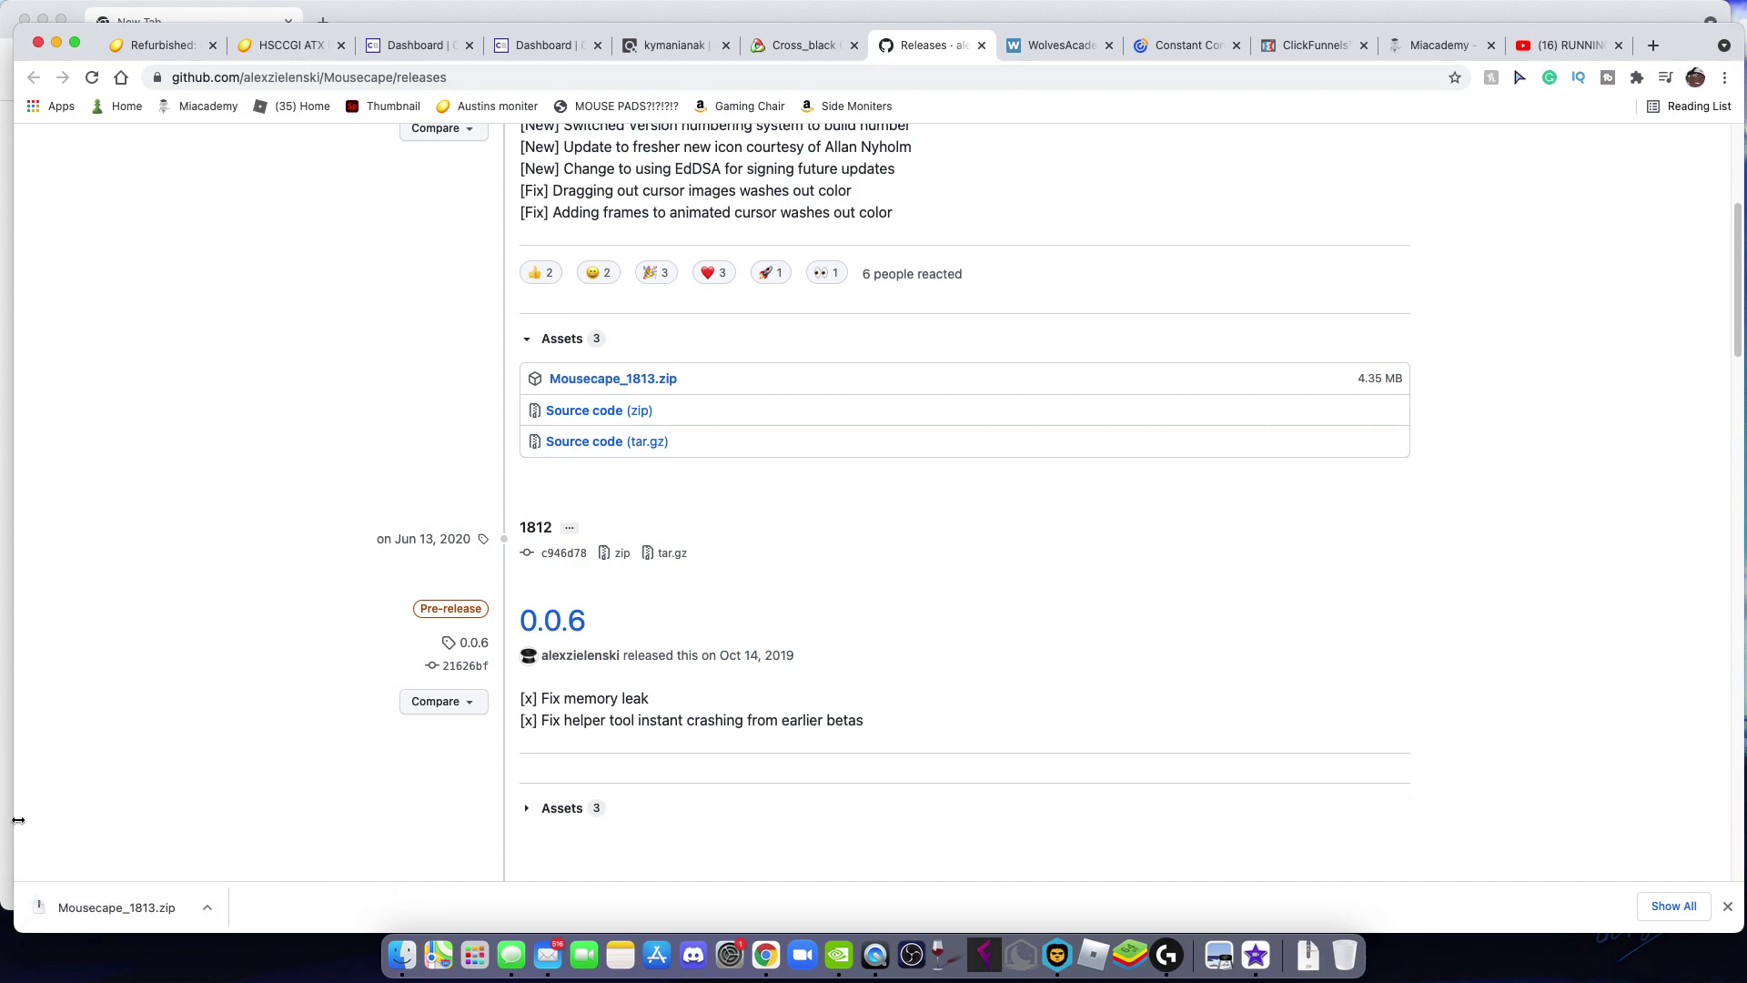
- Open the downloaded archive in Finder and move Mousecape_1813.zip to the Trash
click(83, 907)
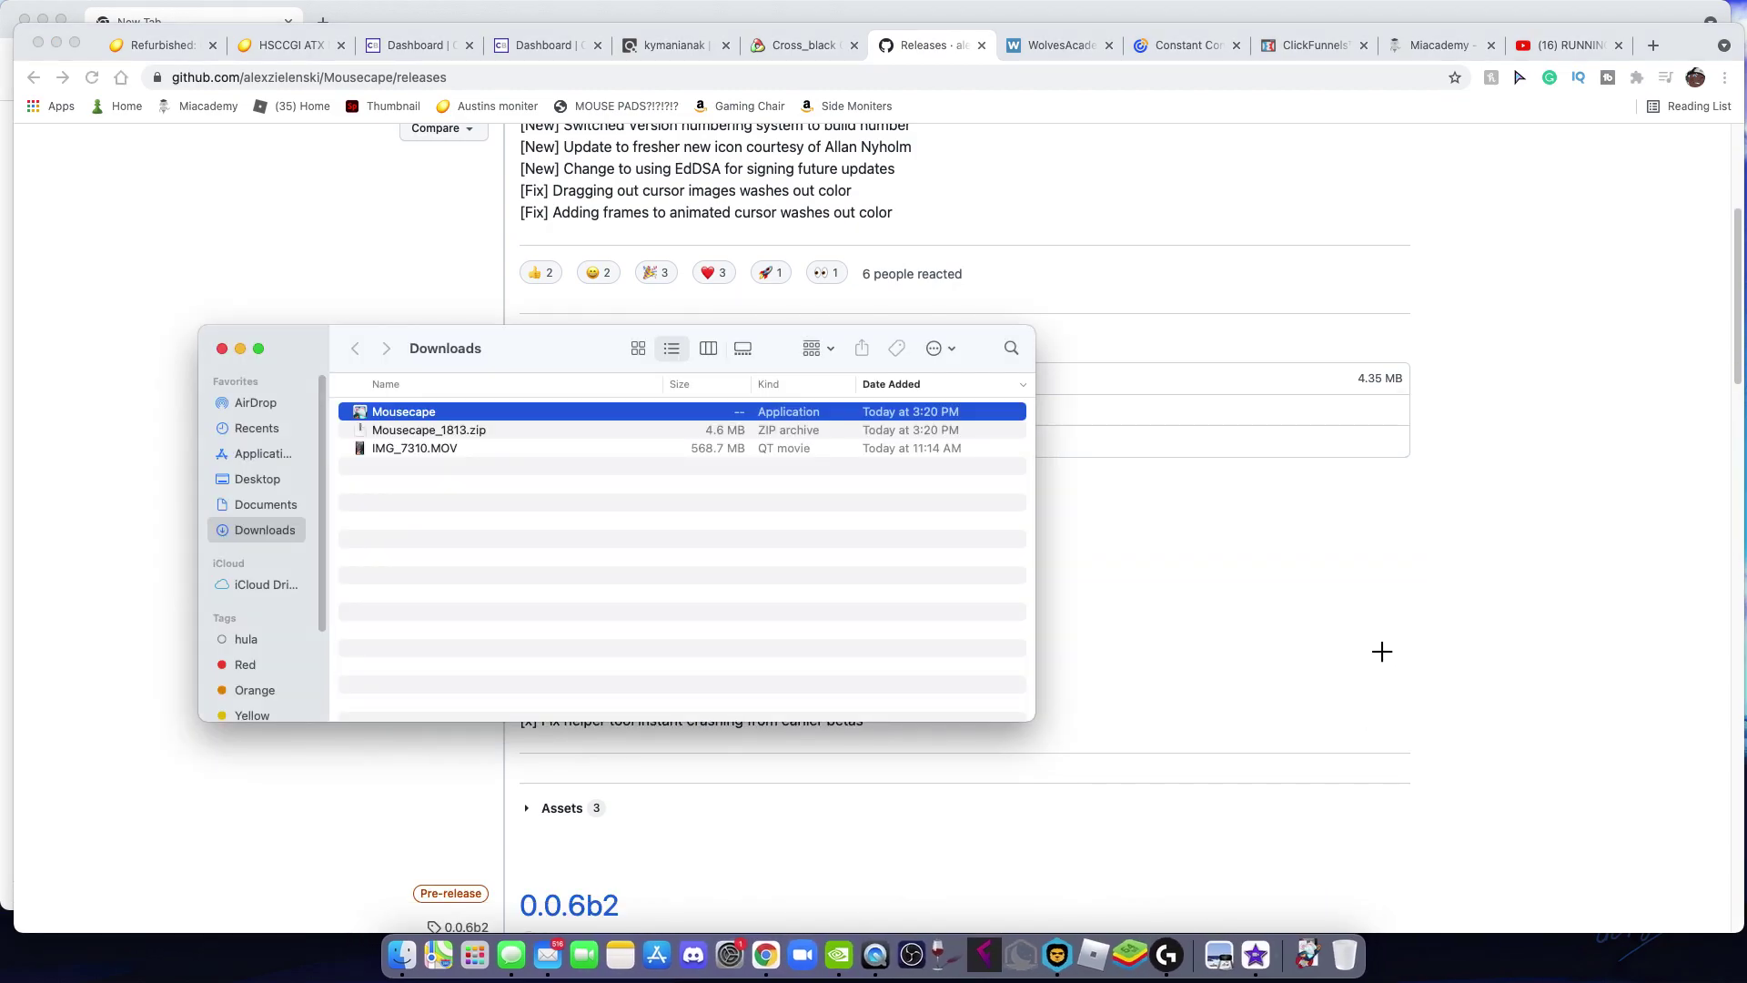
click(458, 430)
right_click(458, 429)
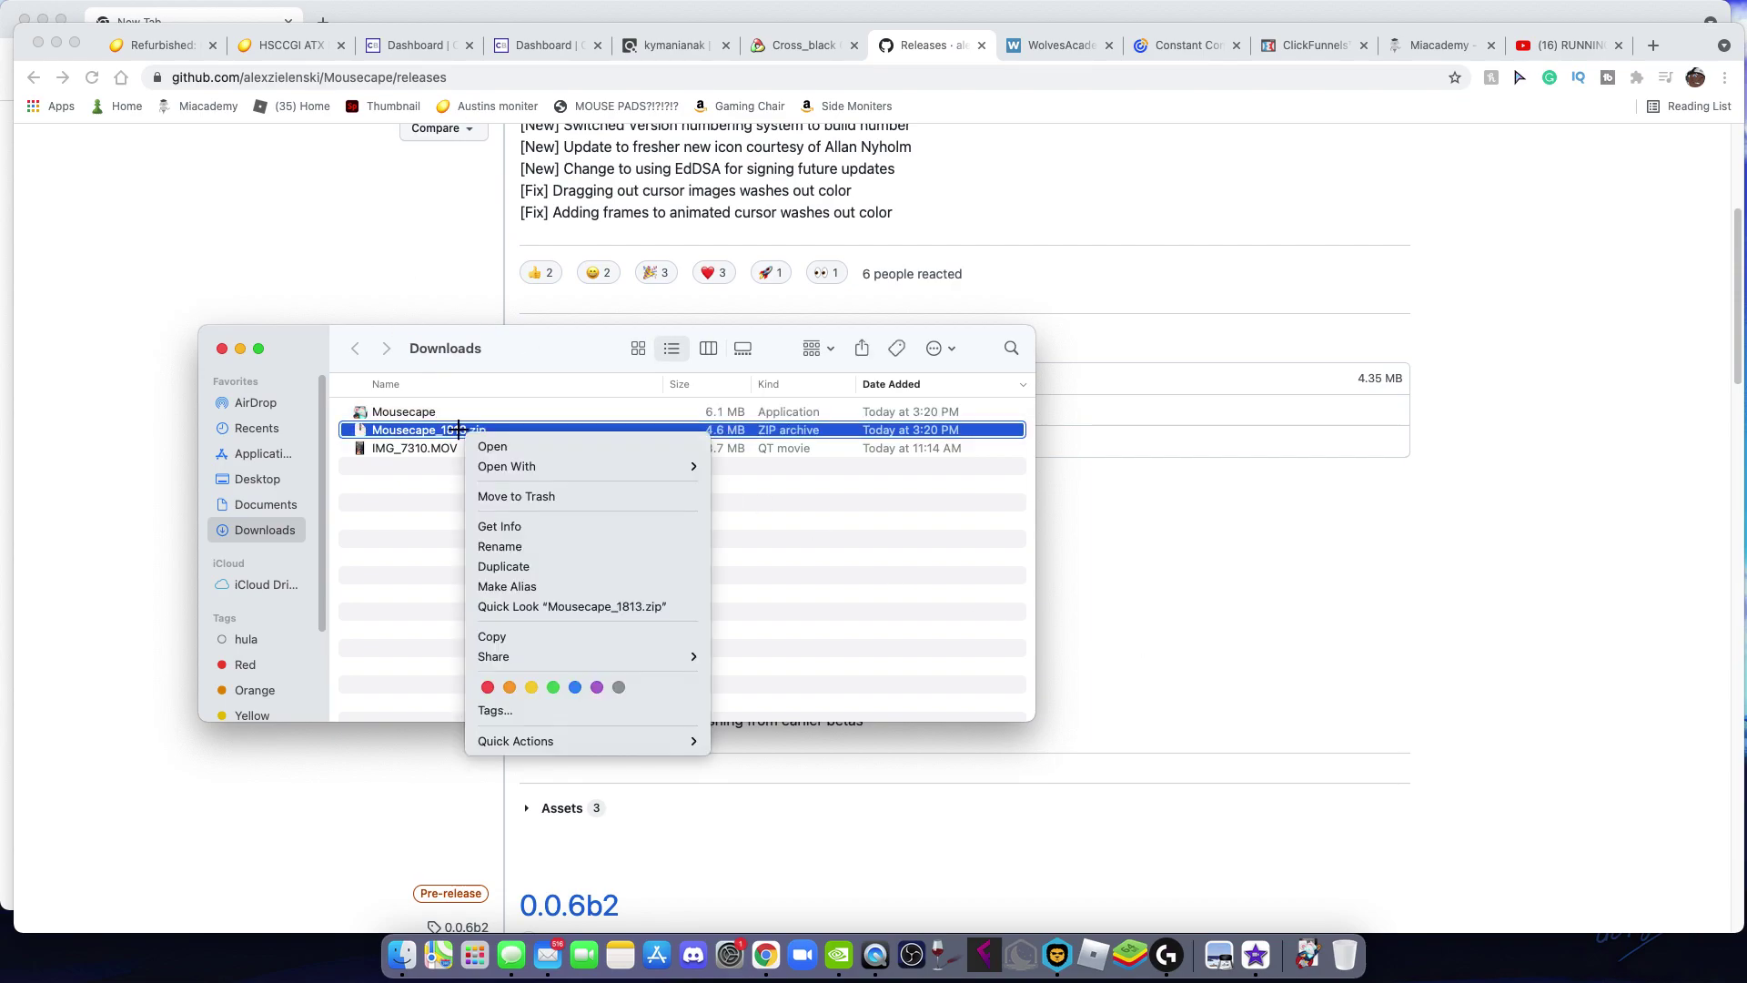
click(498, 488)
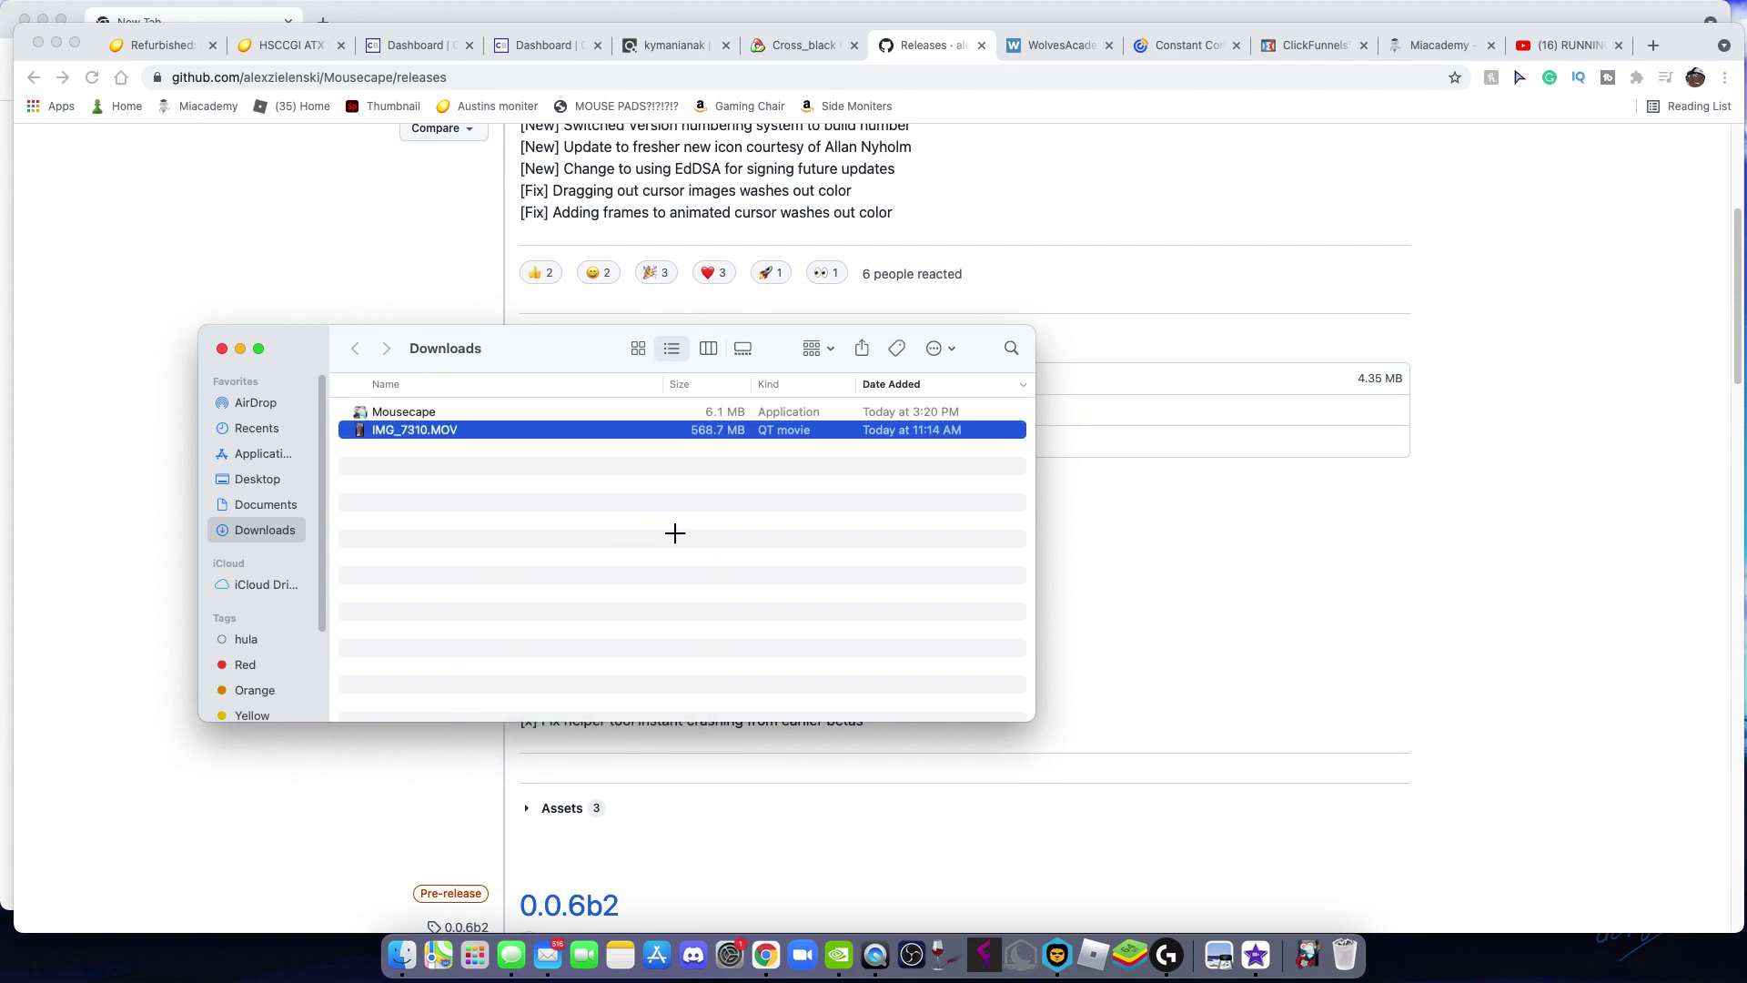
- Try launching the unzipped Mousecape app and dismiss macOS's can't-be-opened warning
click(481, 412)
double_click(404, 411)
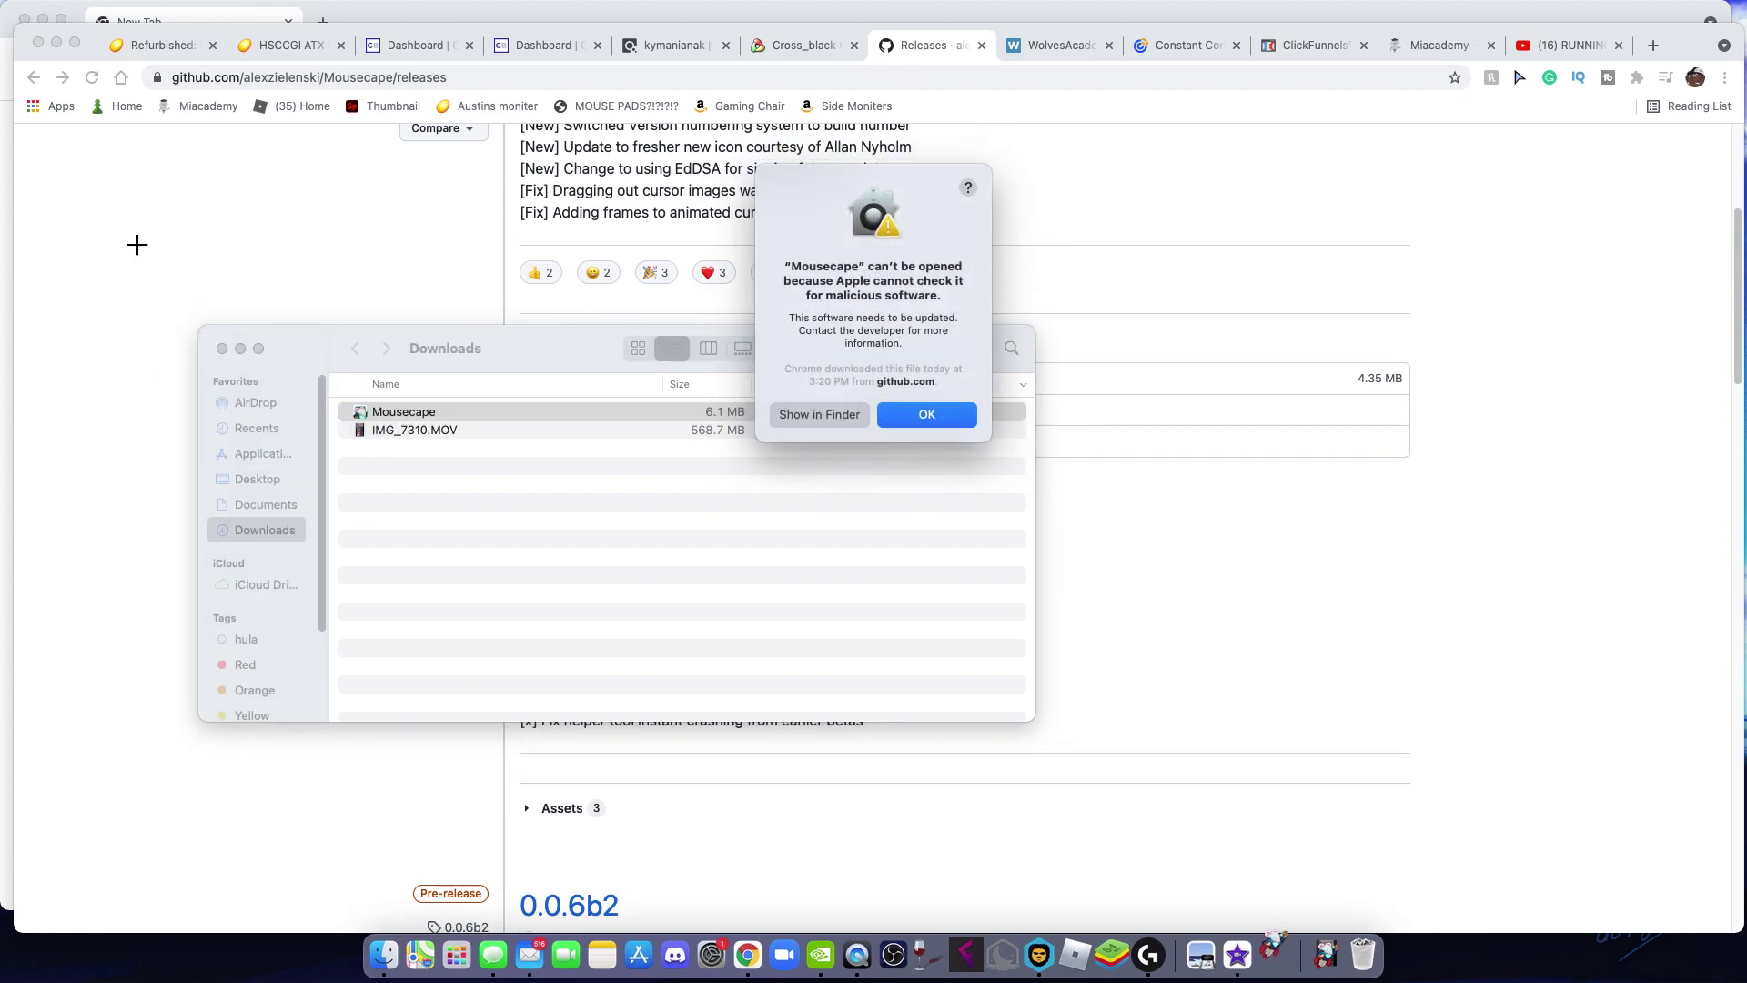
click(241, 349)
click(926, 414)
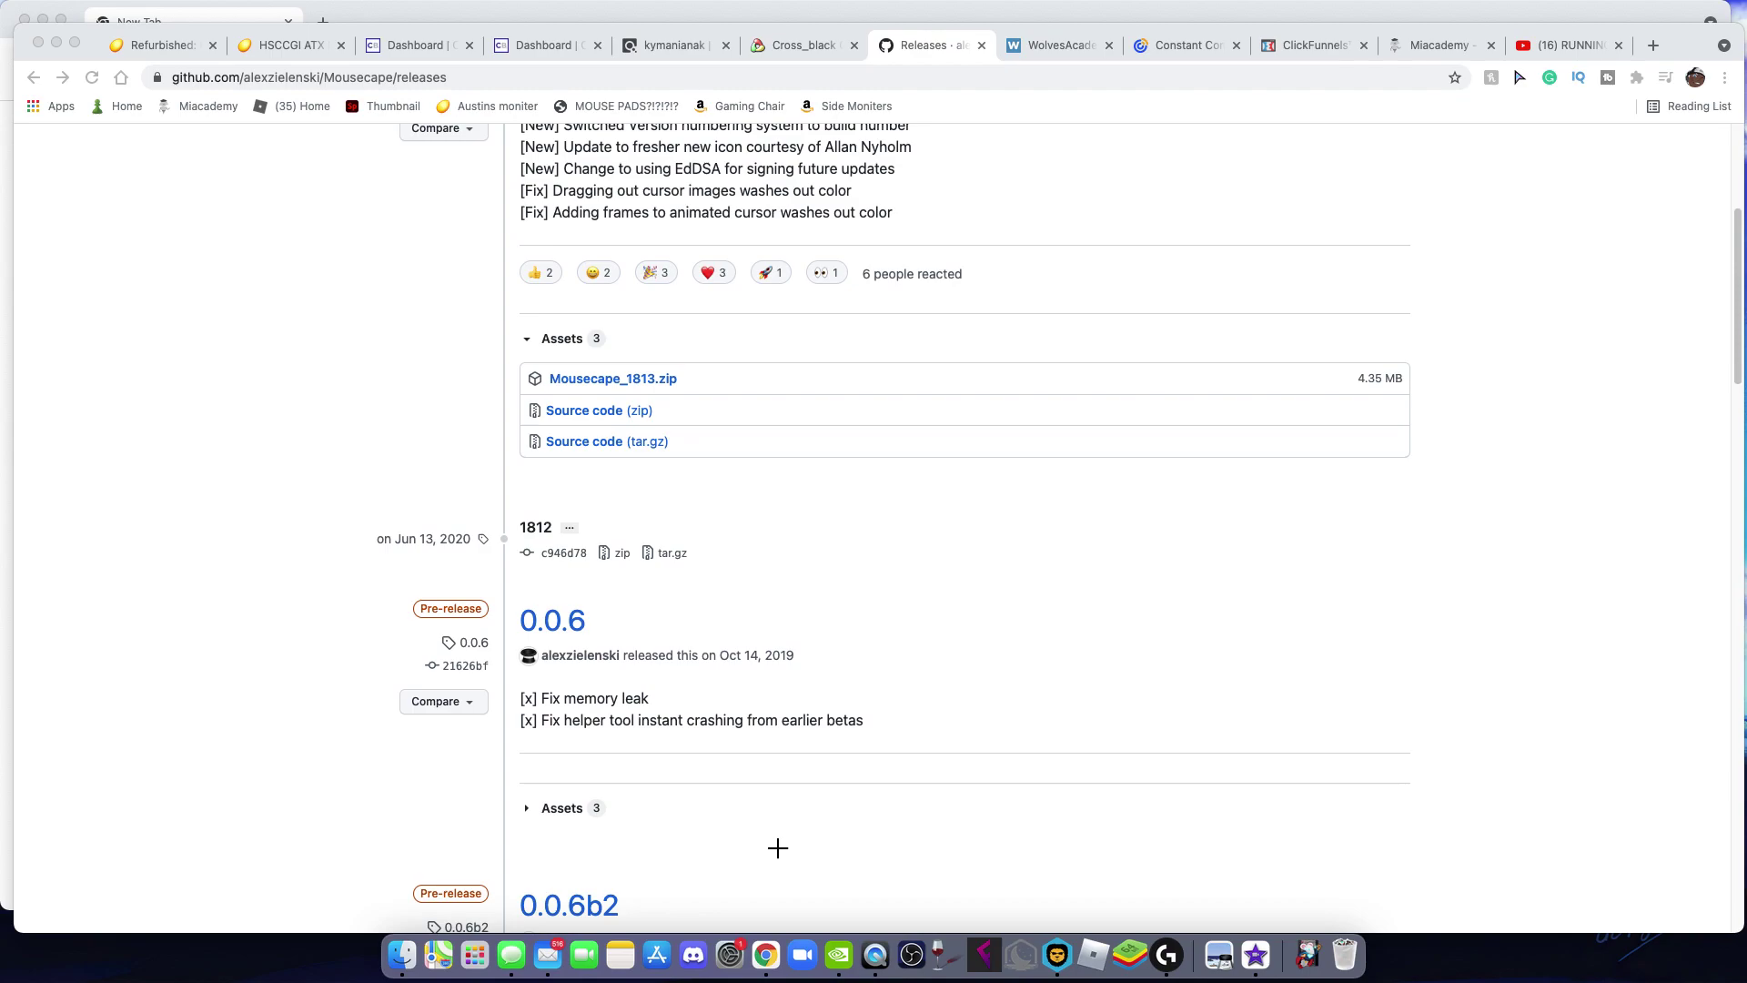
- Approve Mousecape via Security & Privacy's Open Anyway and confirm opening it
click(716, 951)
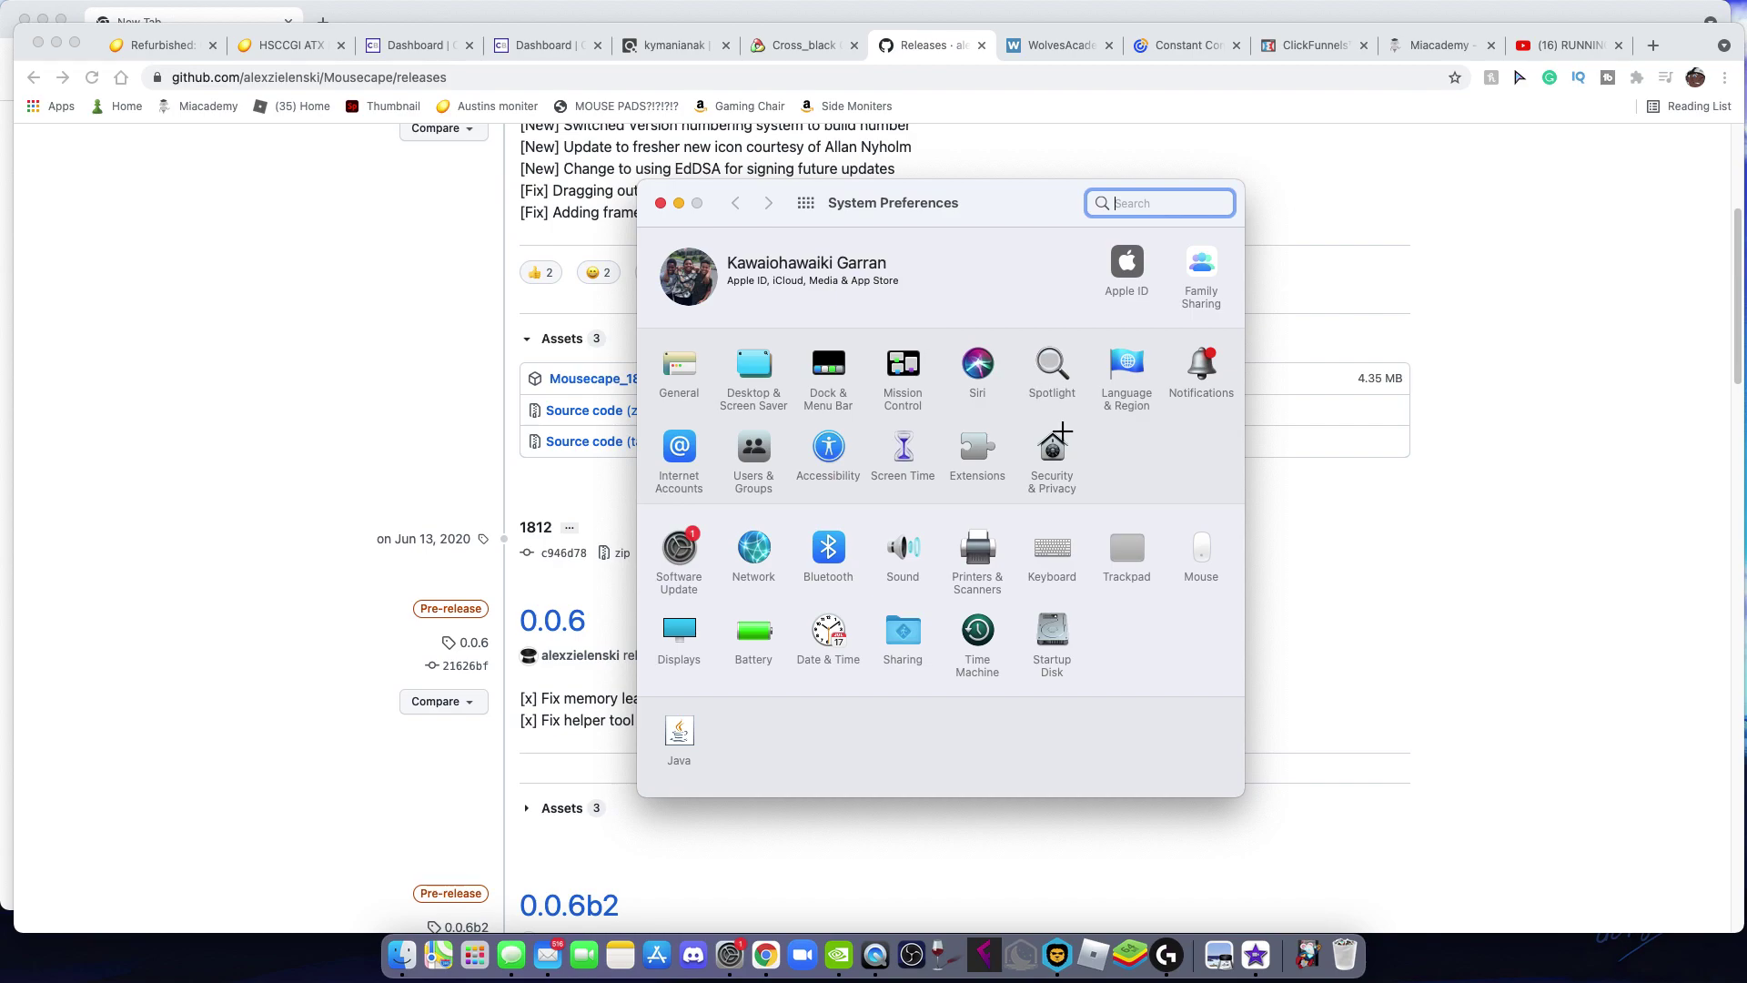
click(1055, 446)
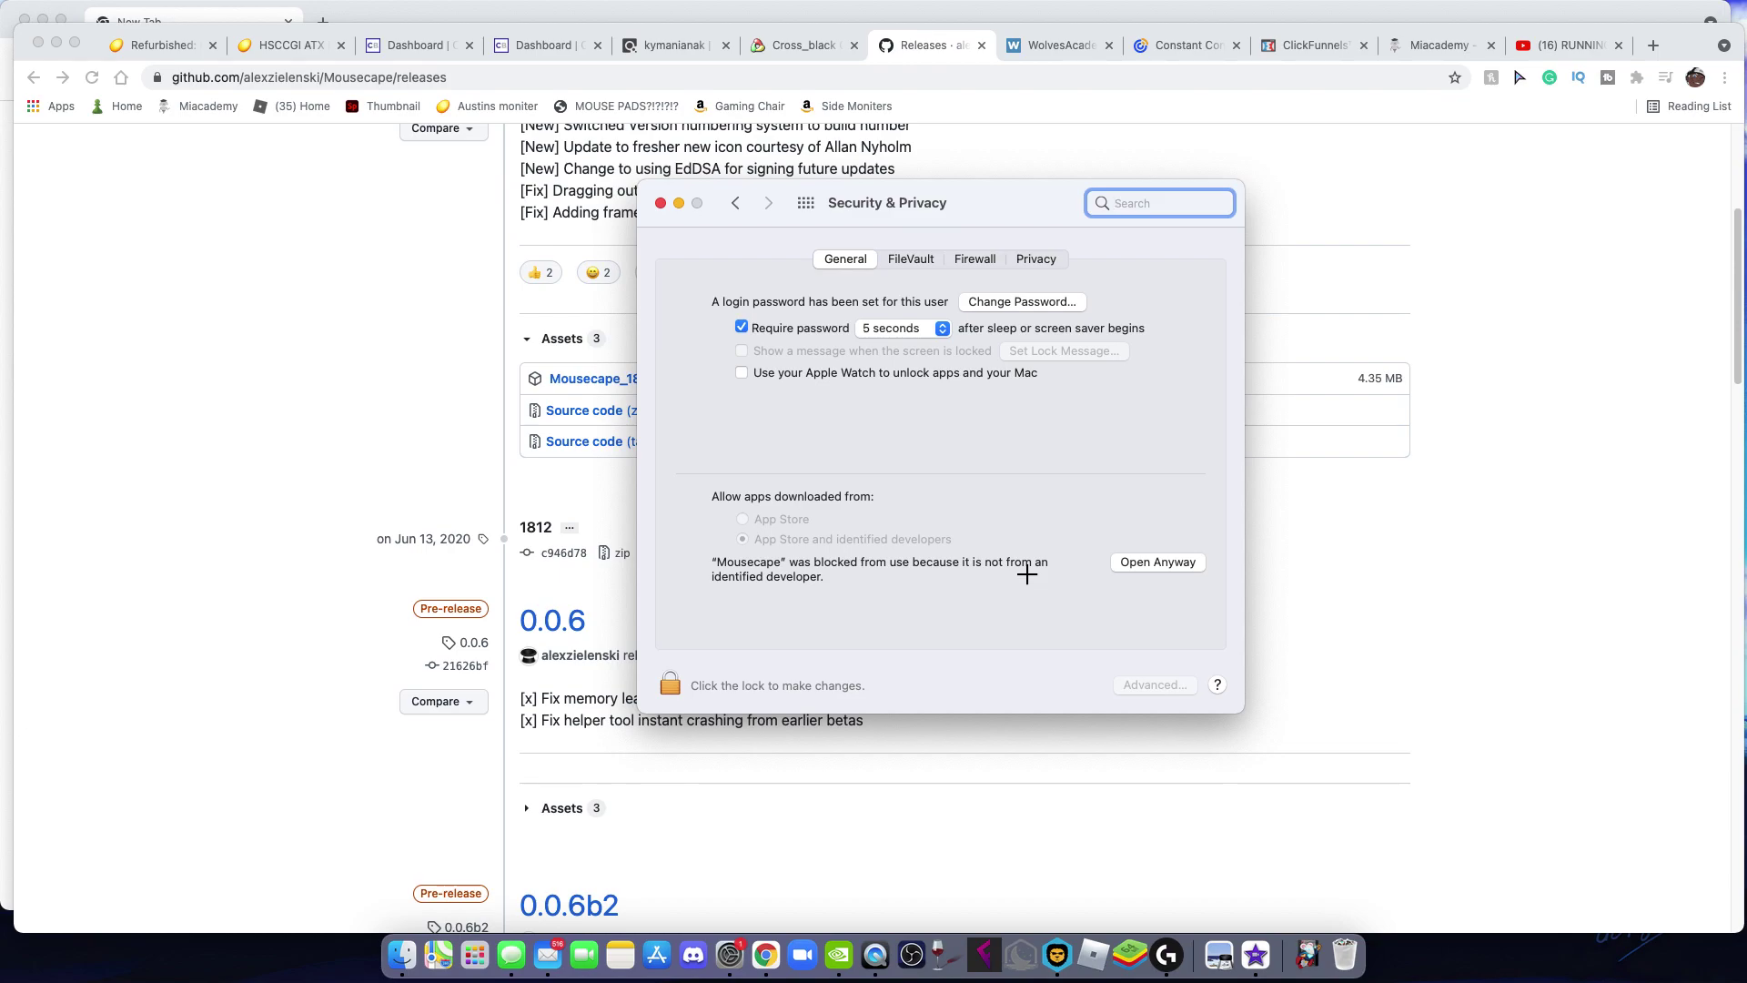
click(1136, 563)
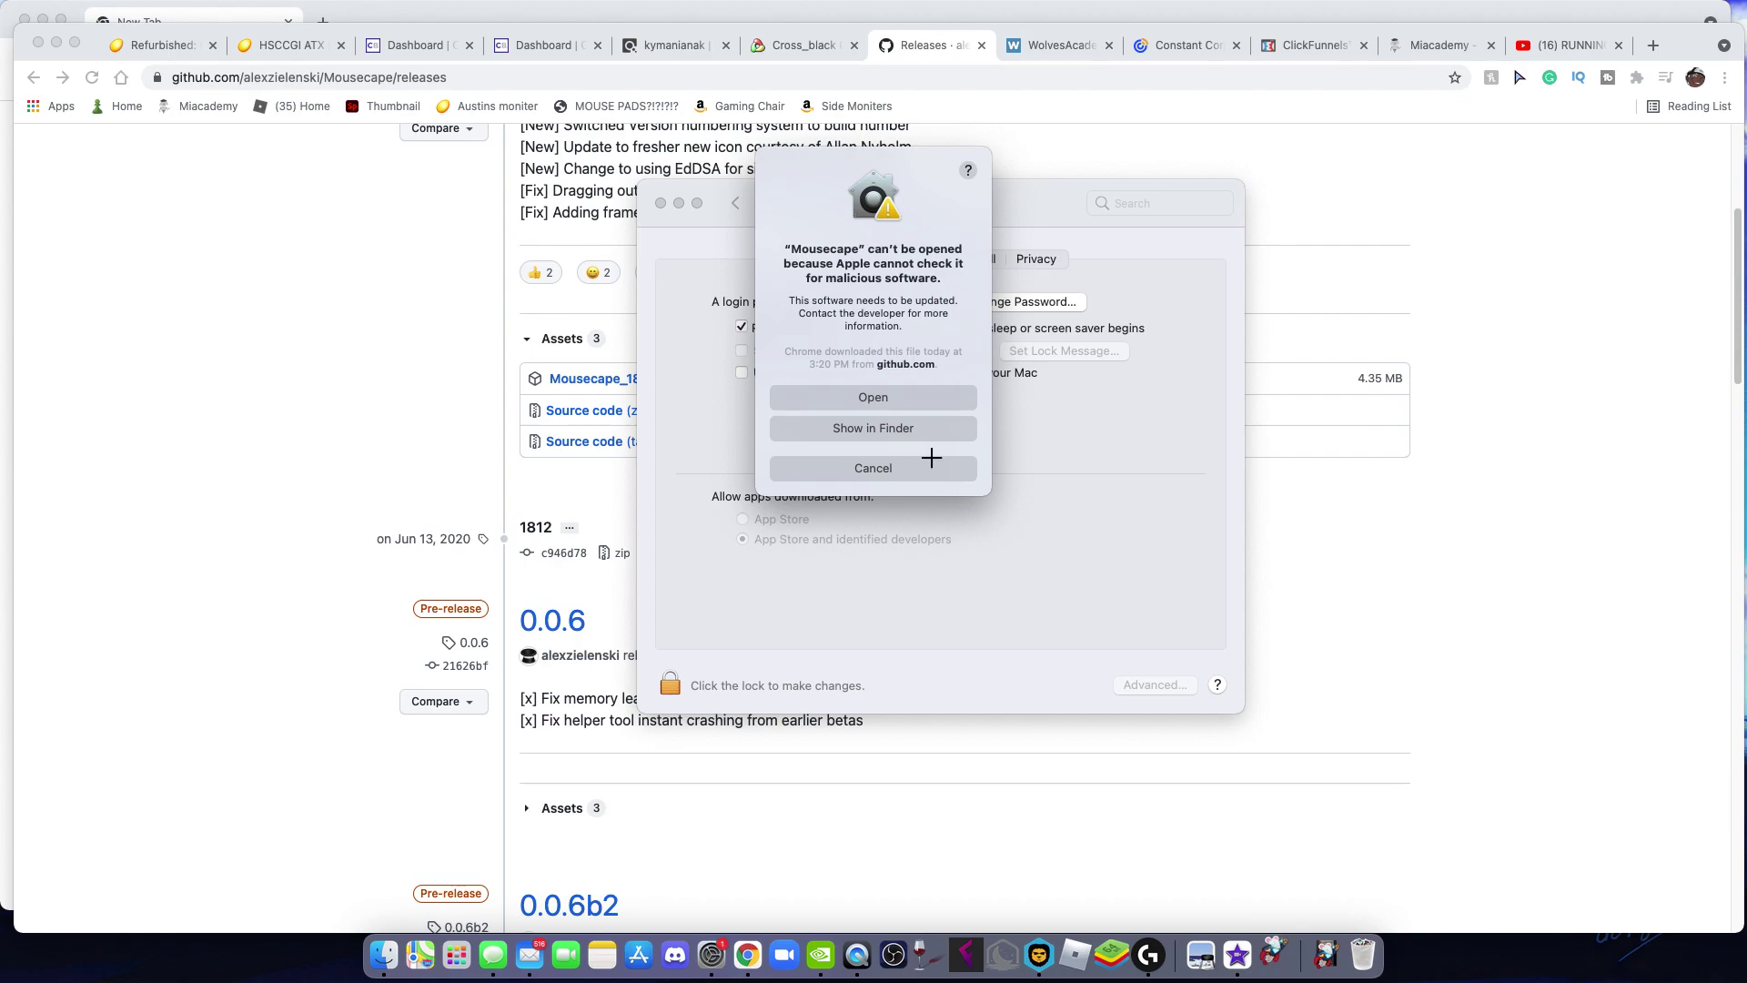
click(881, 401)
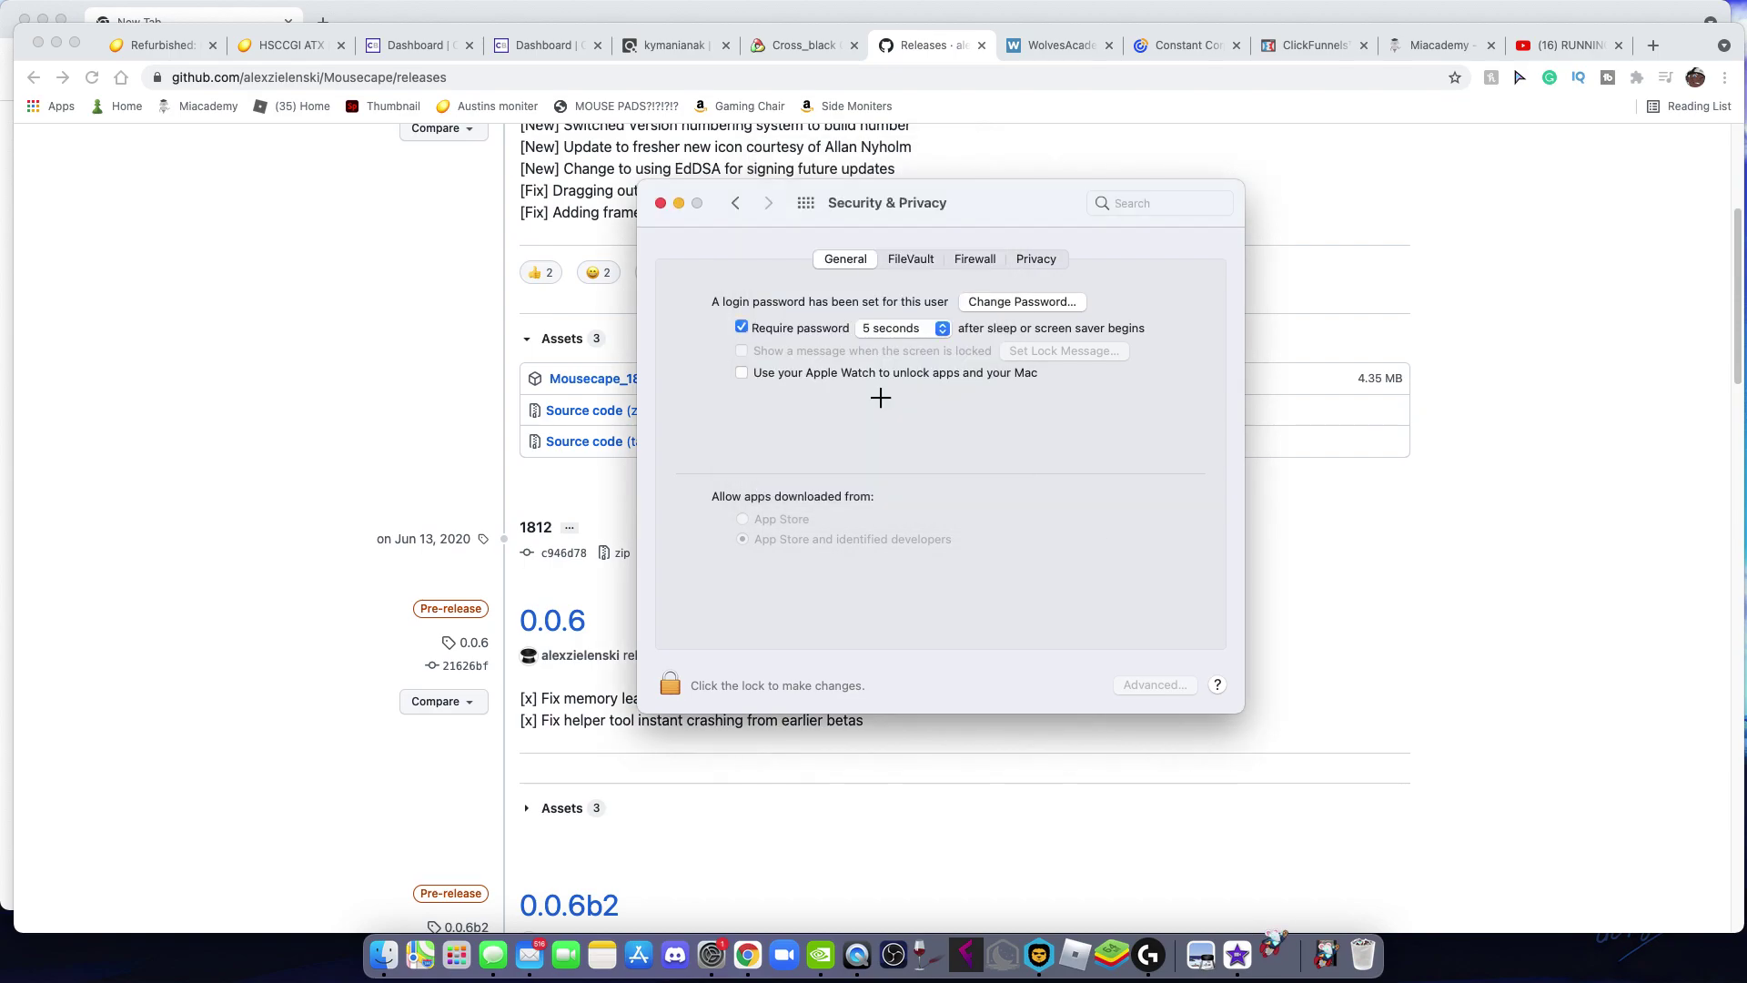
- Close Security & Privacy and remove the top Unnamed cape, keeping the applied one
click(660, 202)
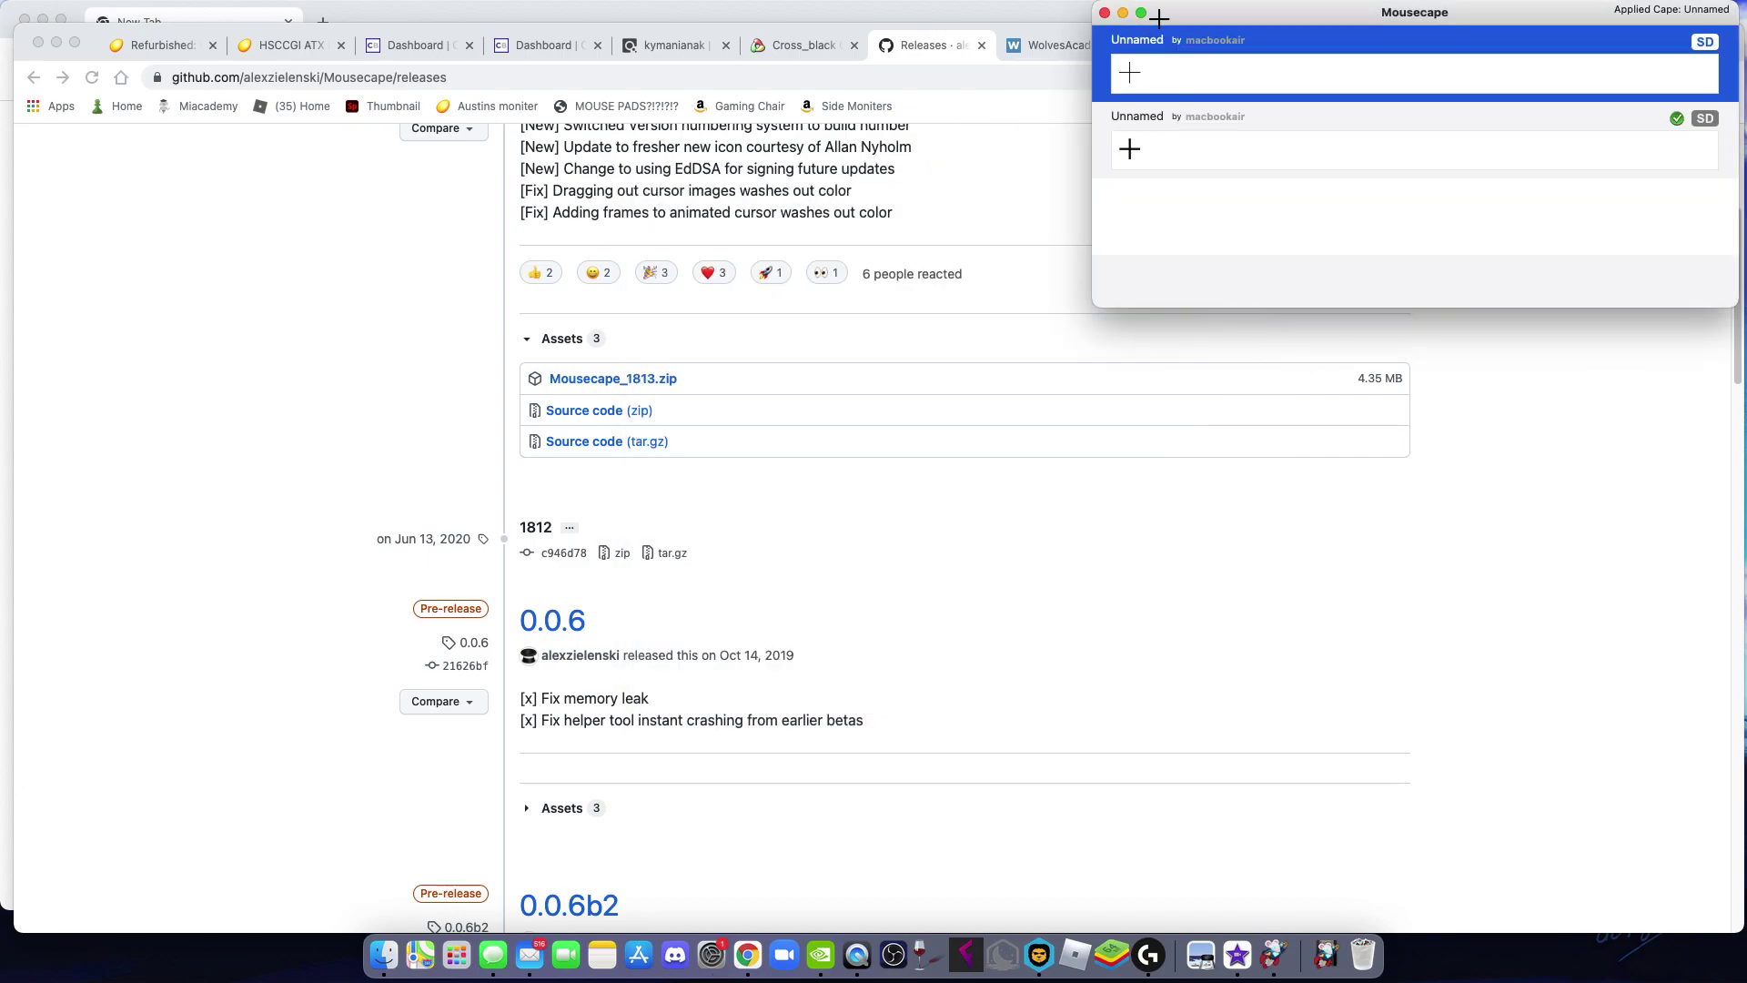
drag(1165, 13, 1043, 14)
click(1076, 128)
click(1077, 76)
click(1077, 122)
click(1078, 76)
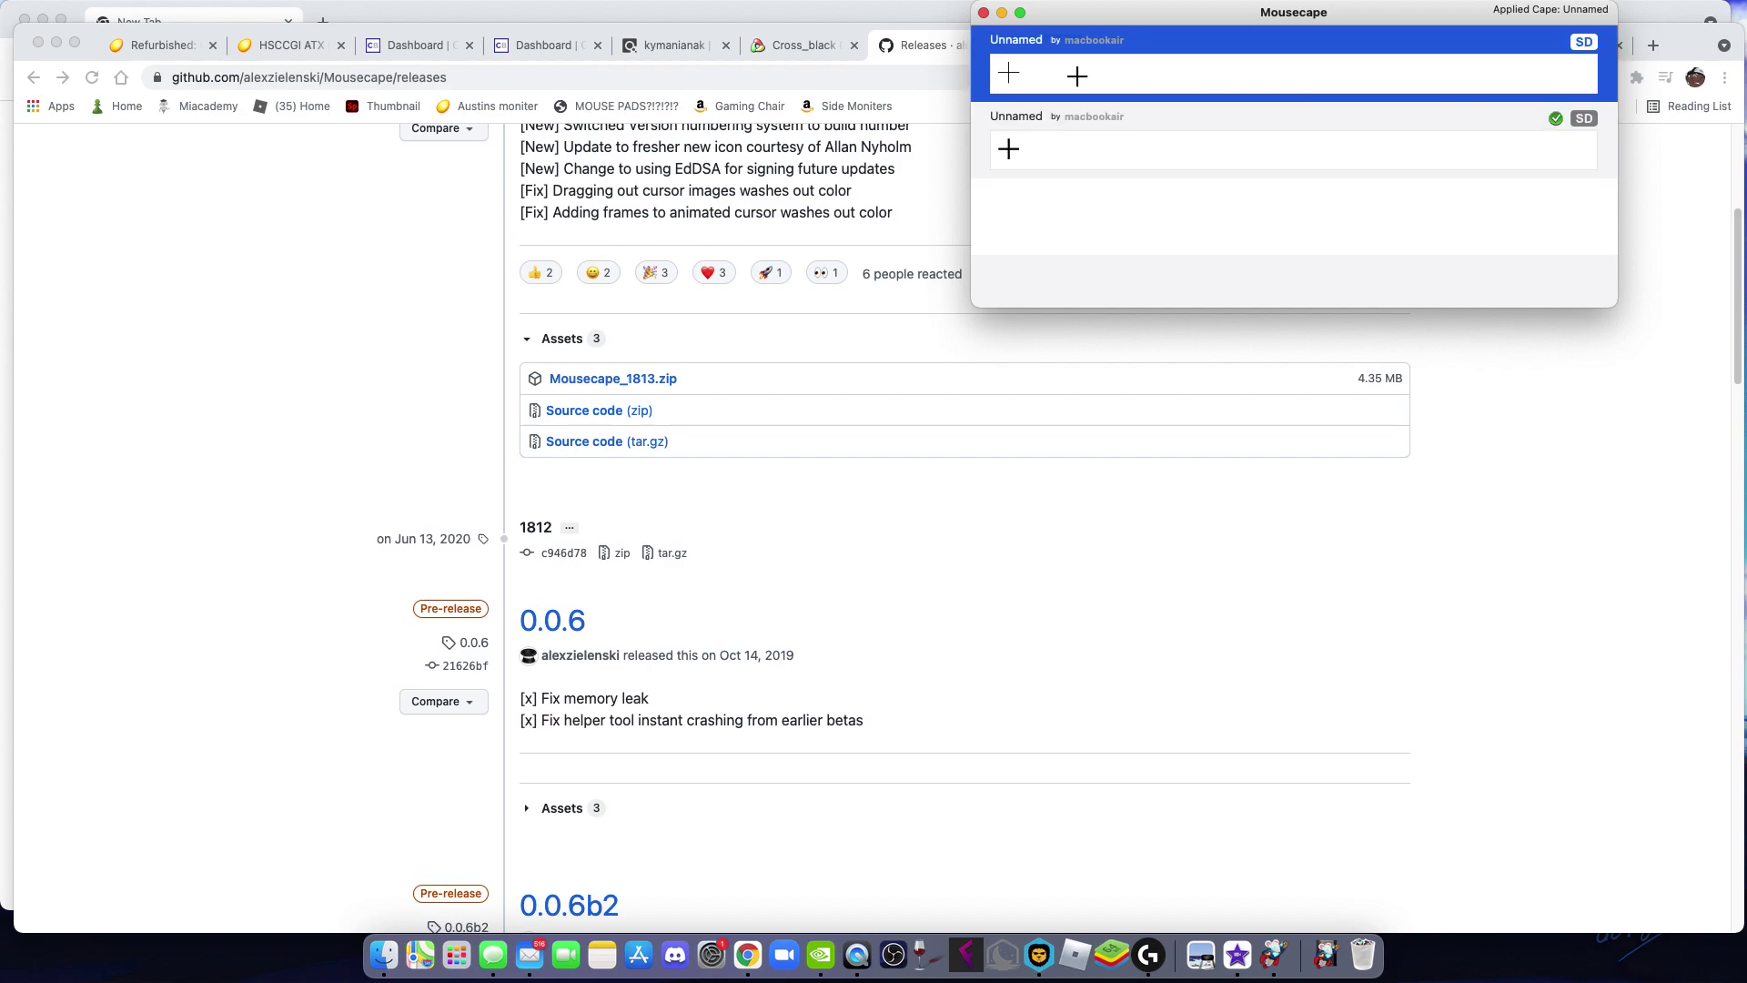
click(1081, 136)
click(1078, 74)
right_click(1116, 64)
click(1170, 139)
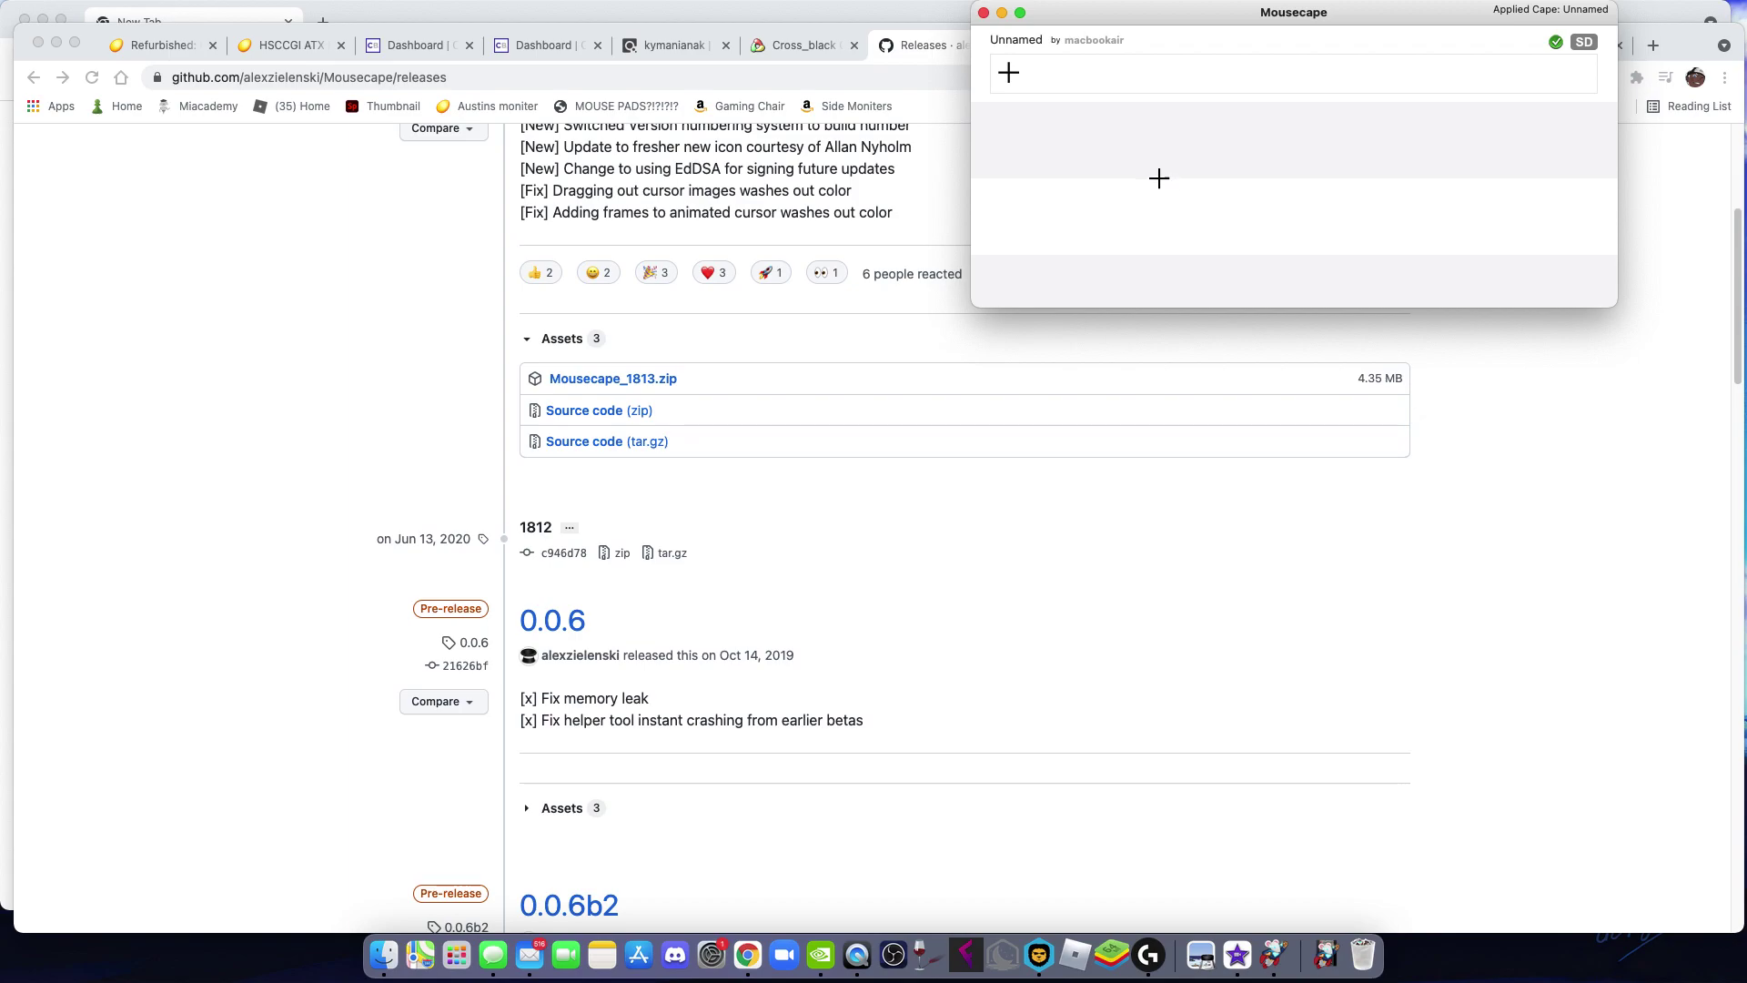
drag(1141, 15, 1155, 473)
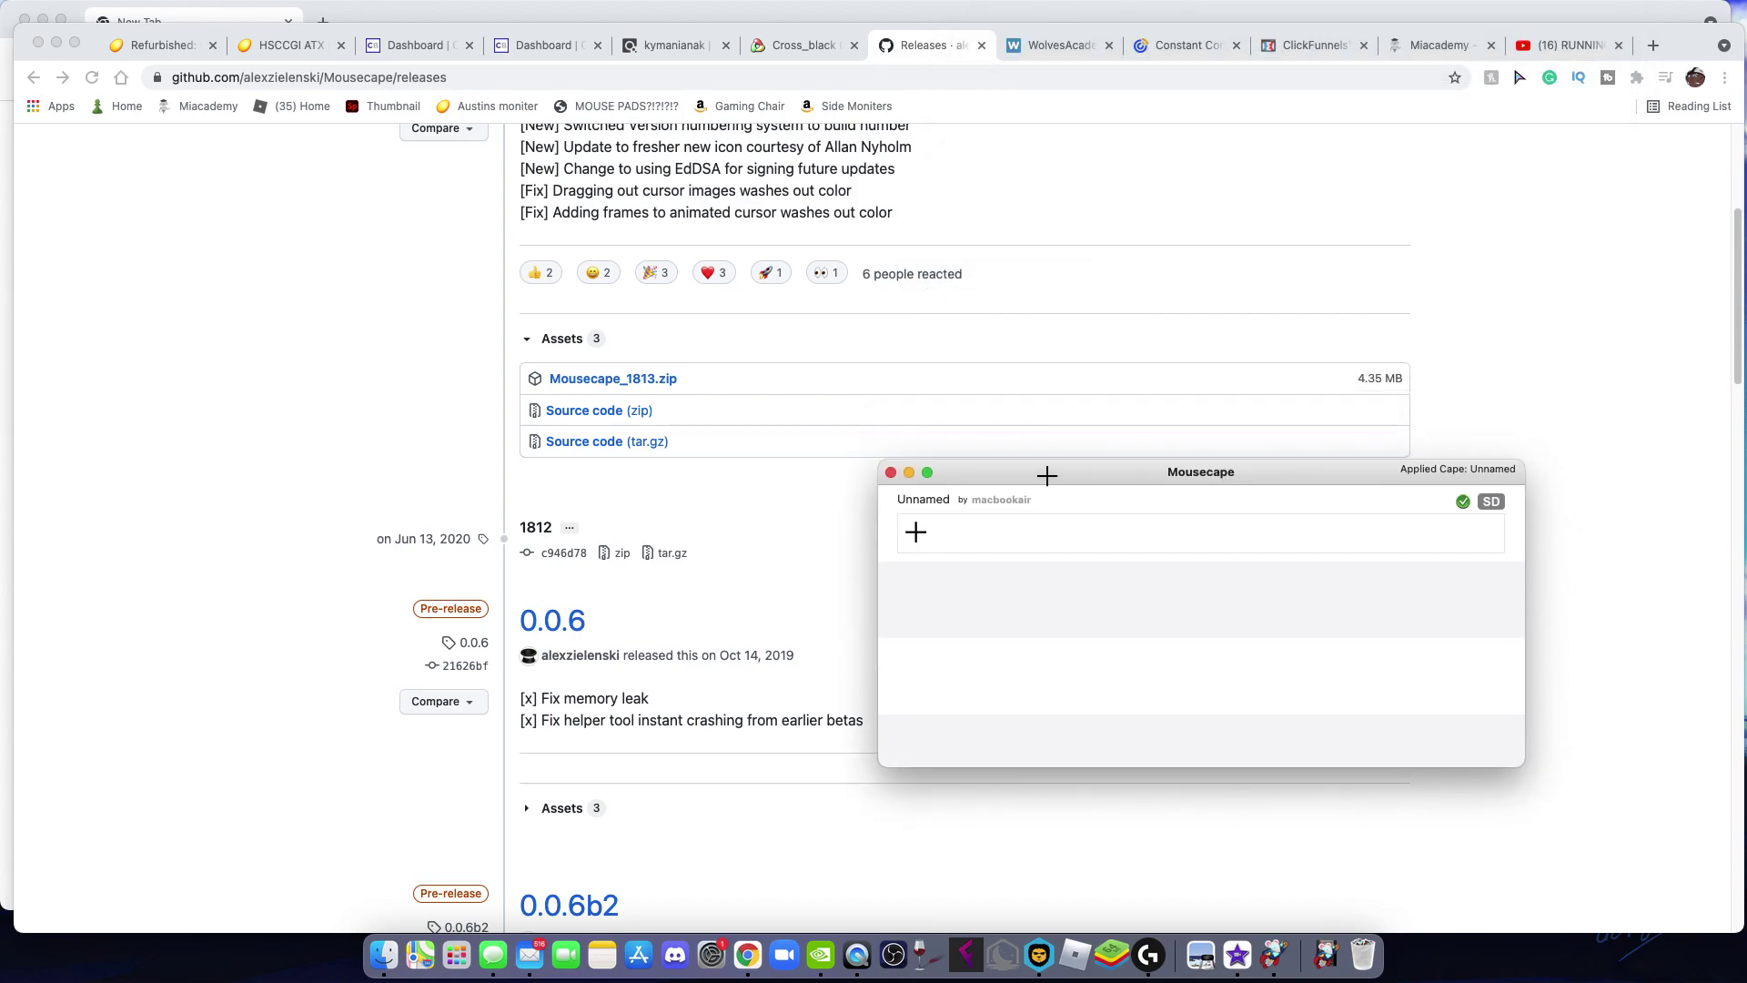
click(1328, 251)
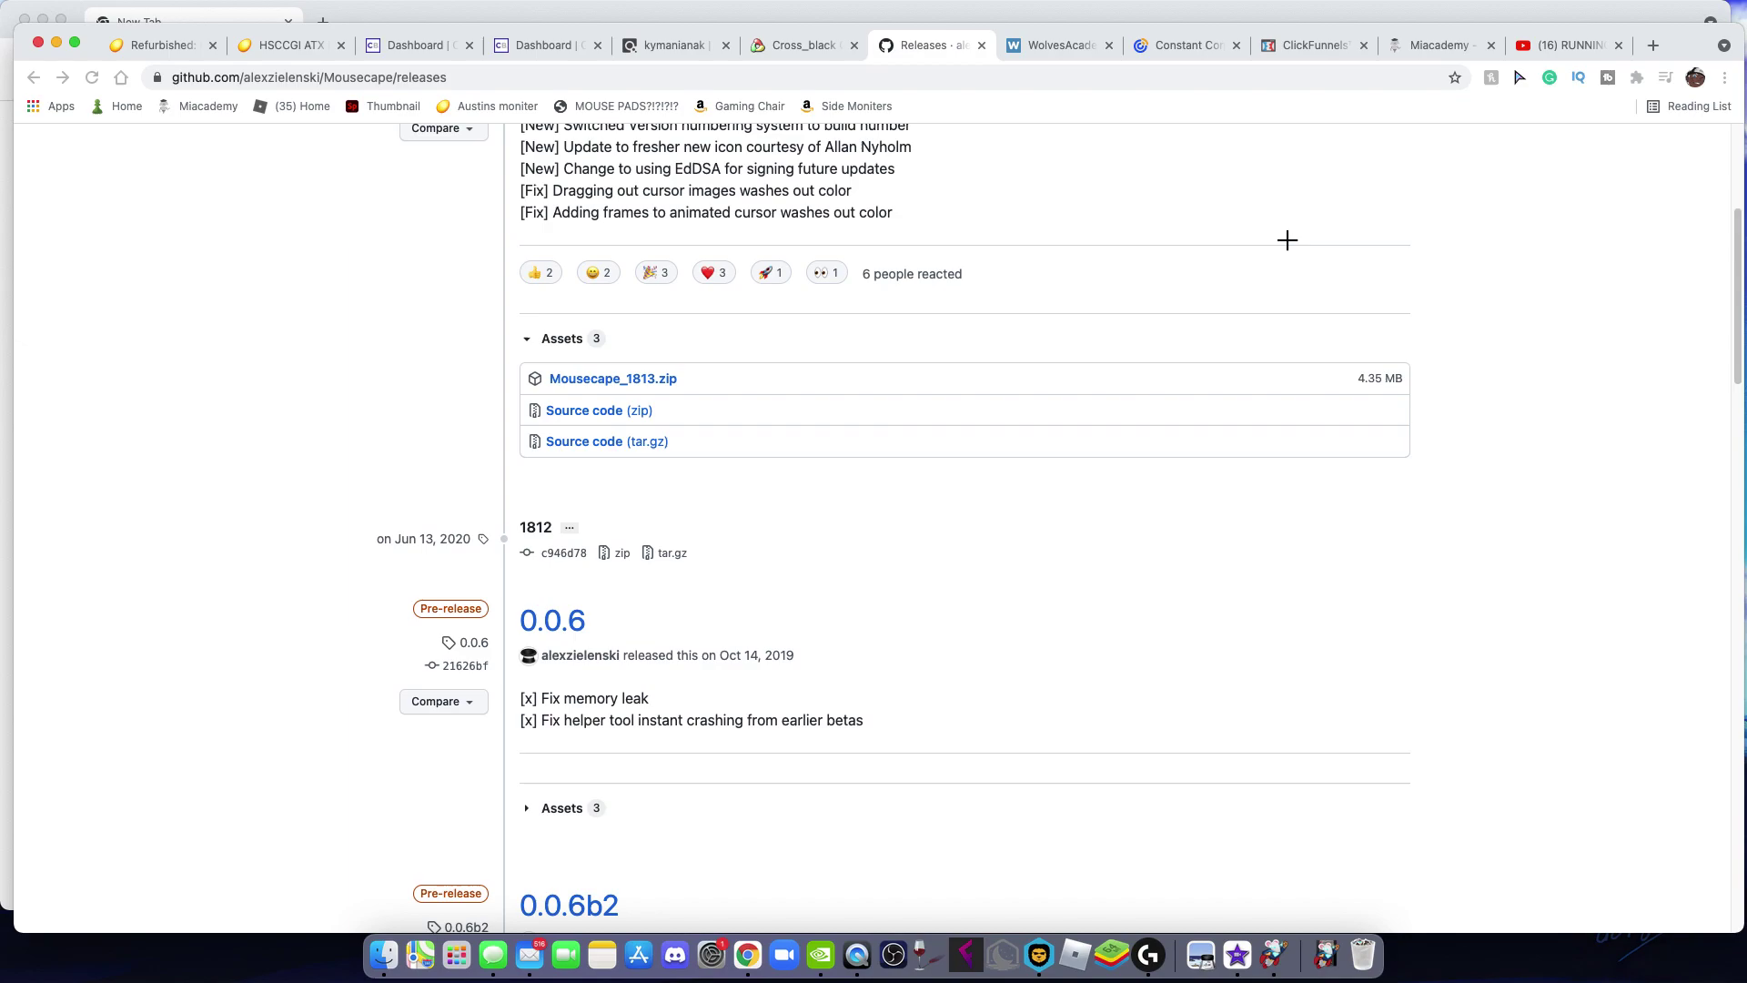
- Navigate back from the Cross_black cursor page to the Open Cursor Library page
click(791, 48)
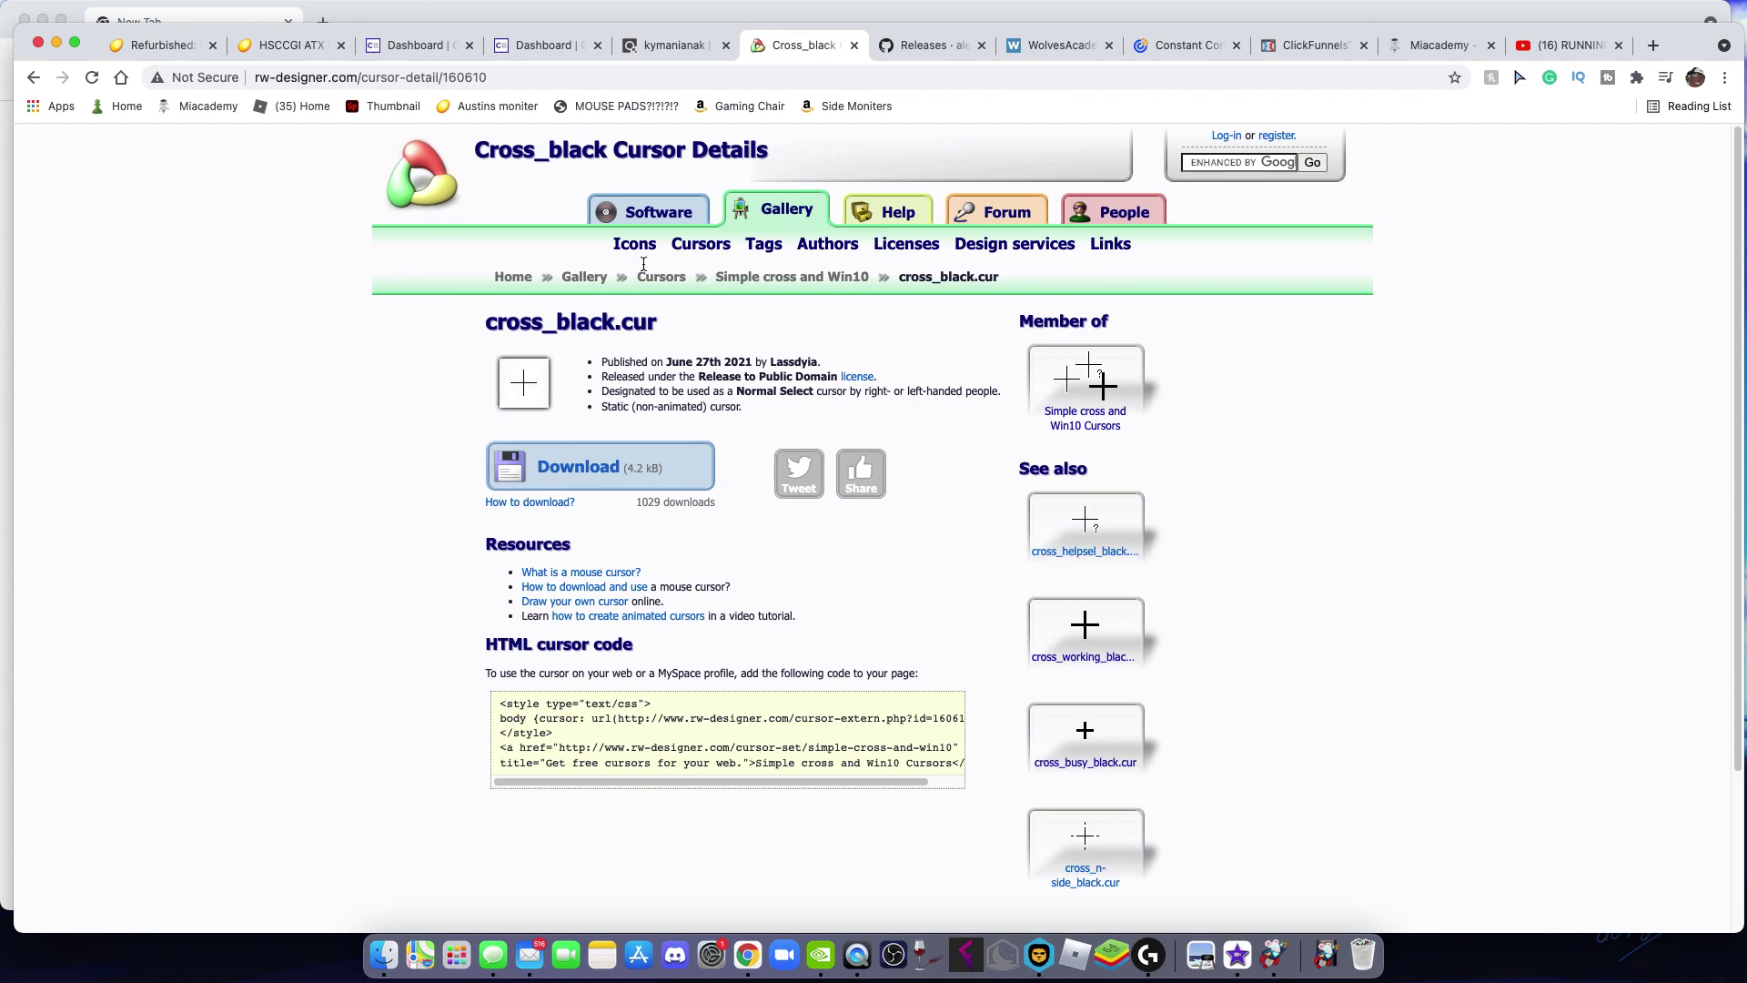
click(32, 77)
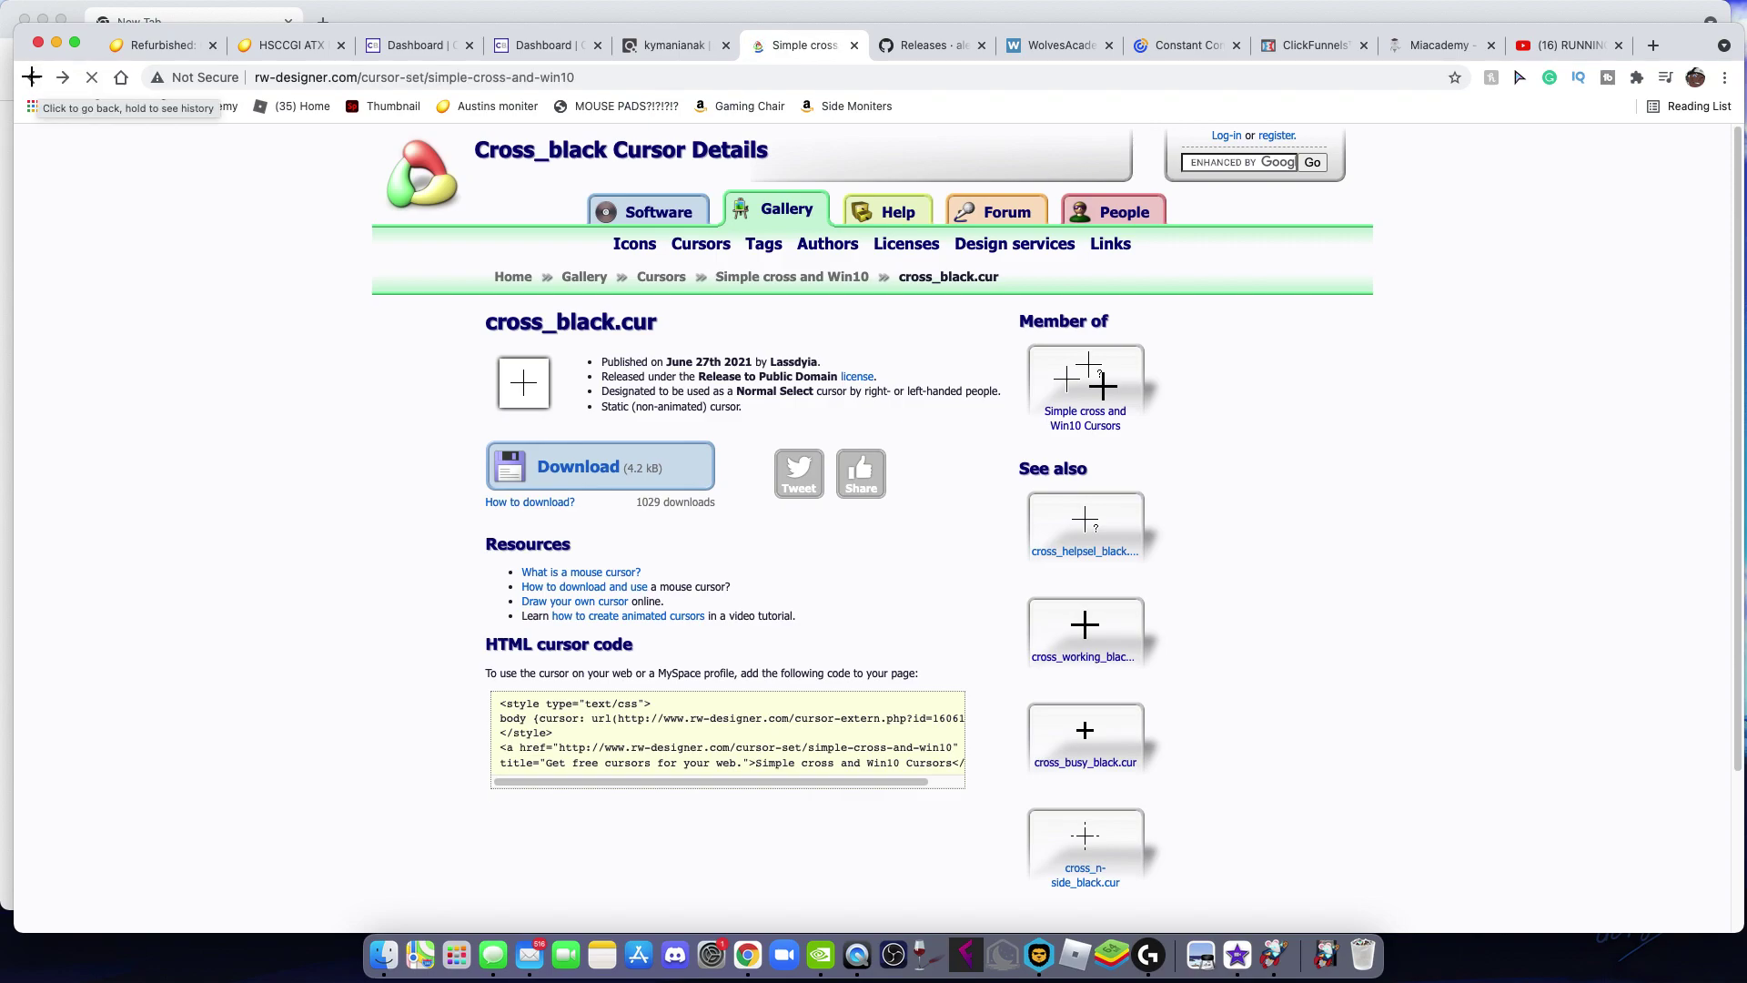
click(32, 77)
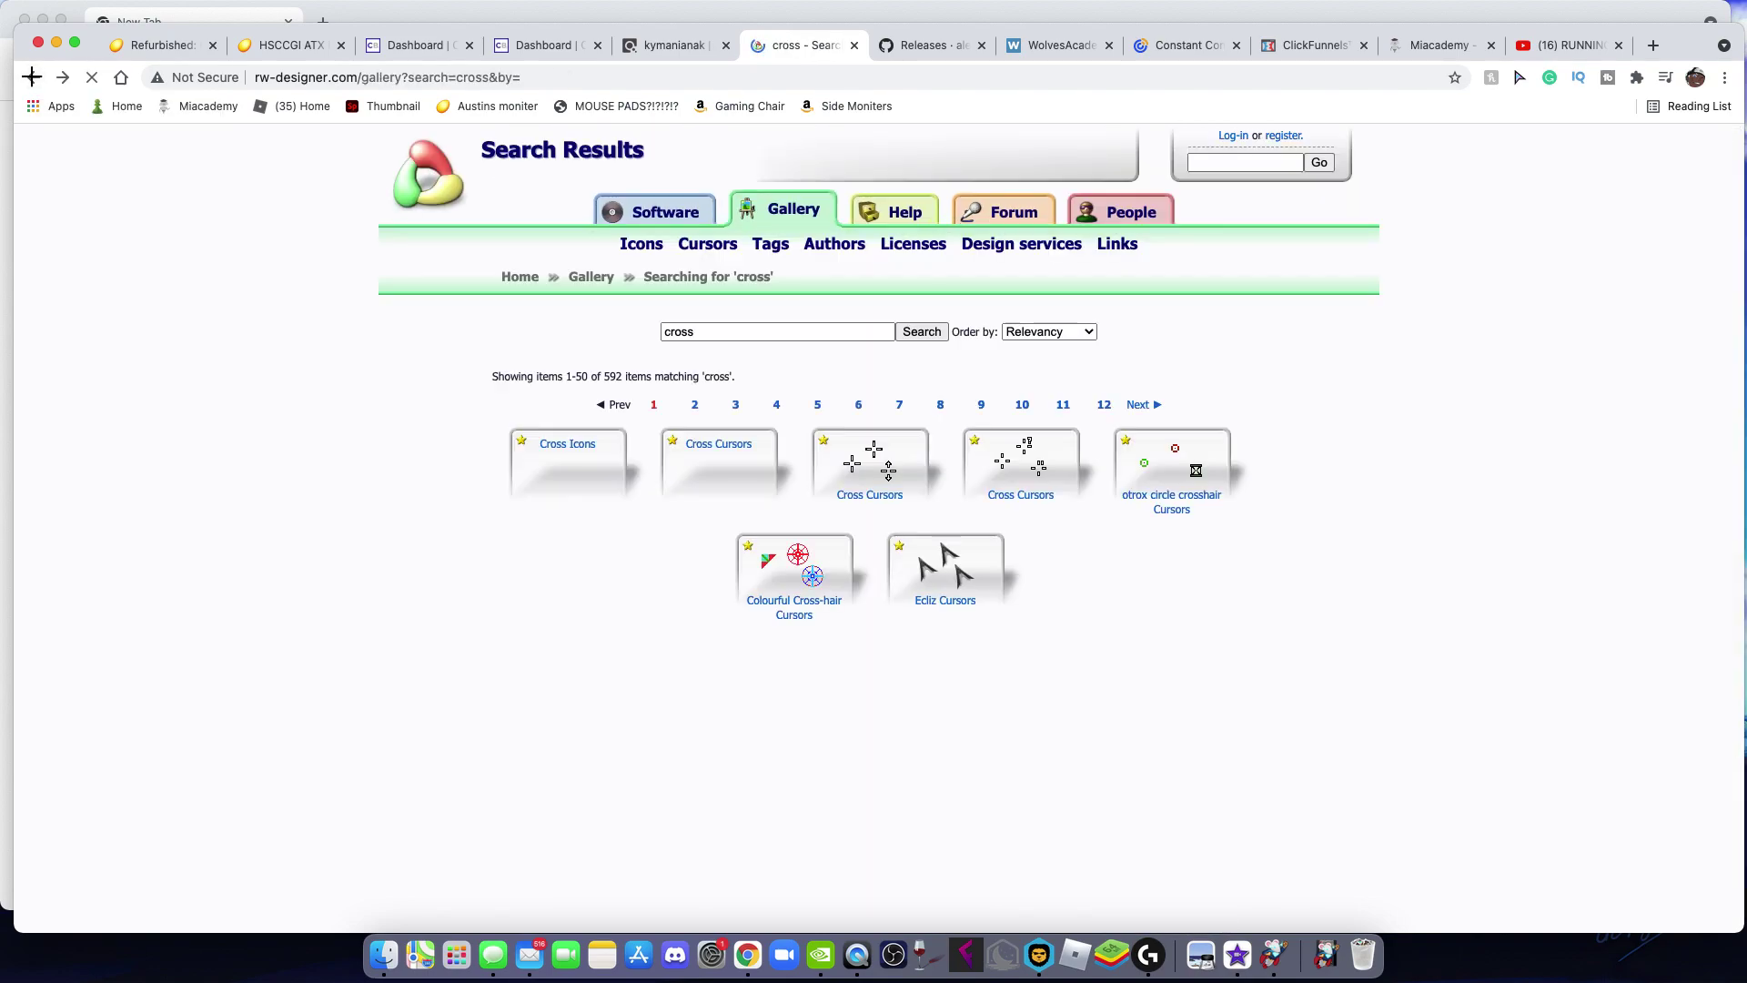
scroll(498, 284, up, 5)
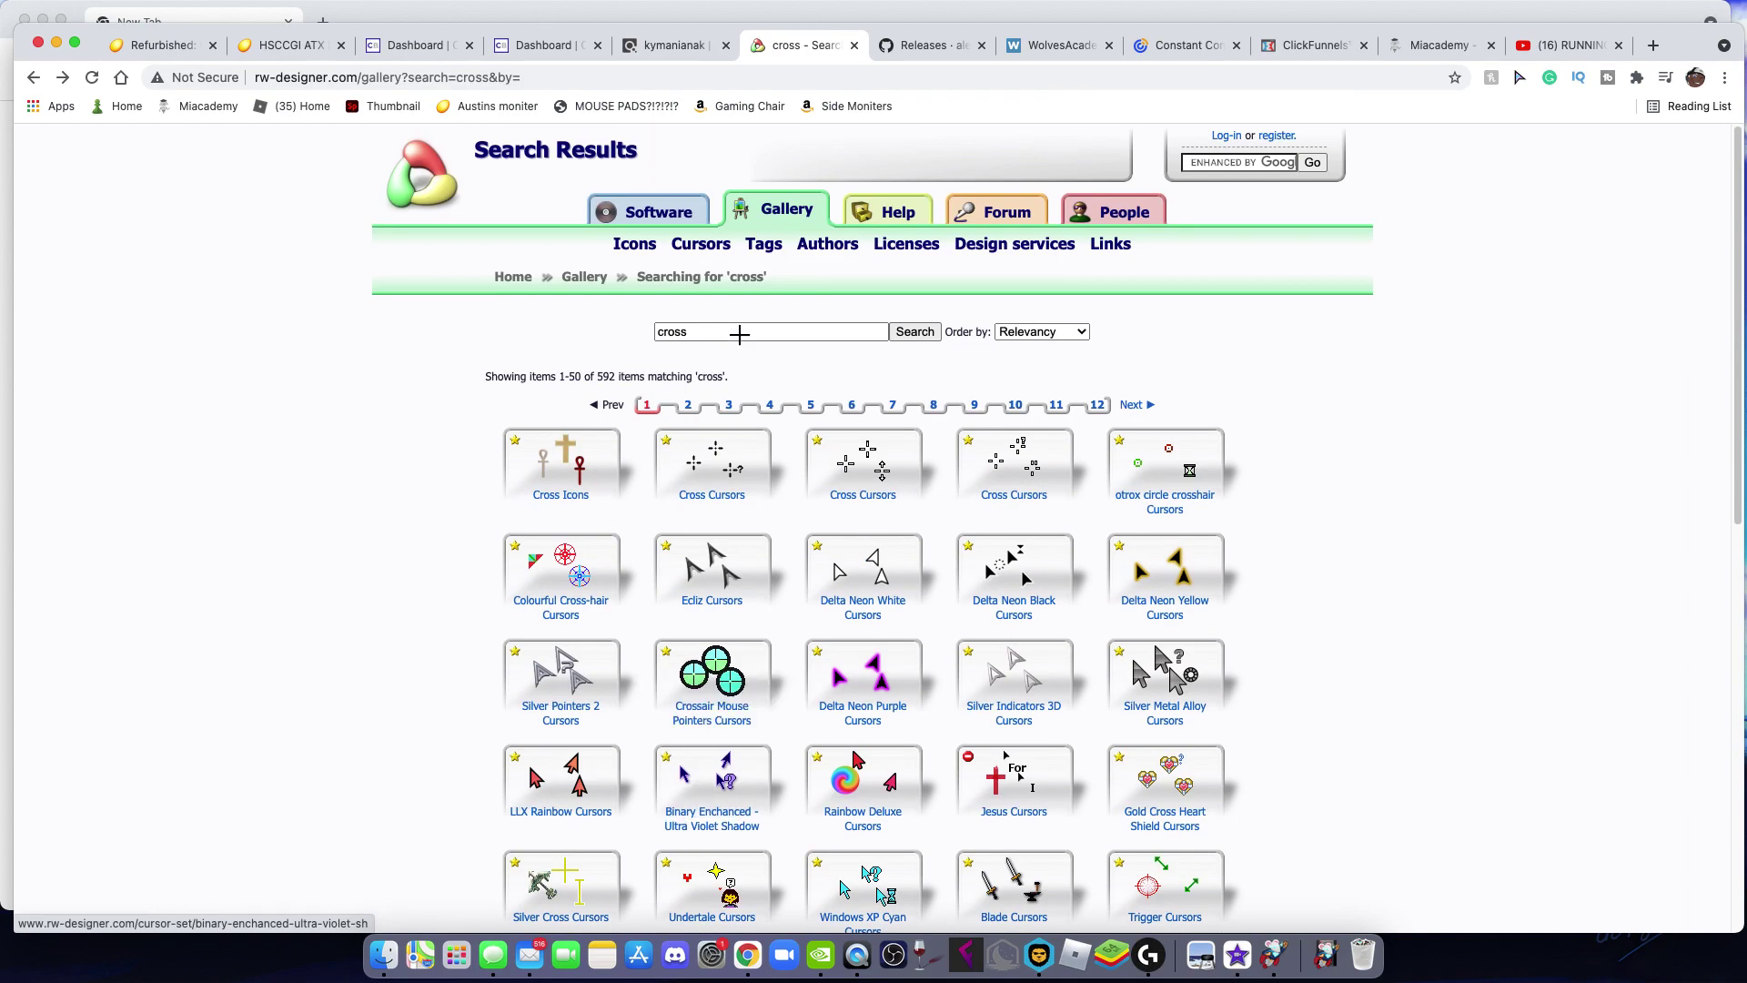
click(719, 333)
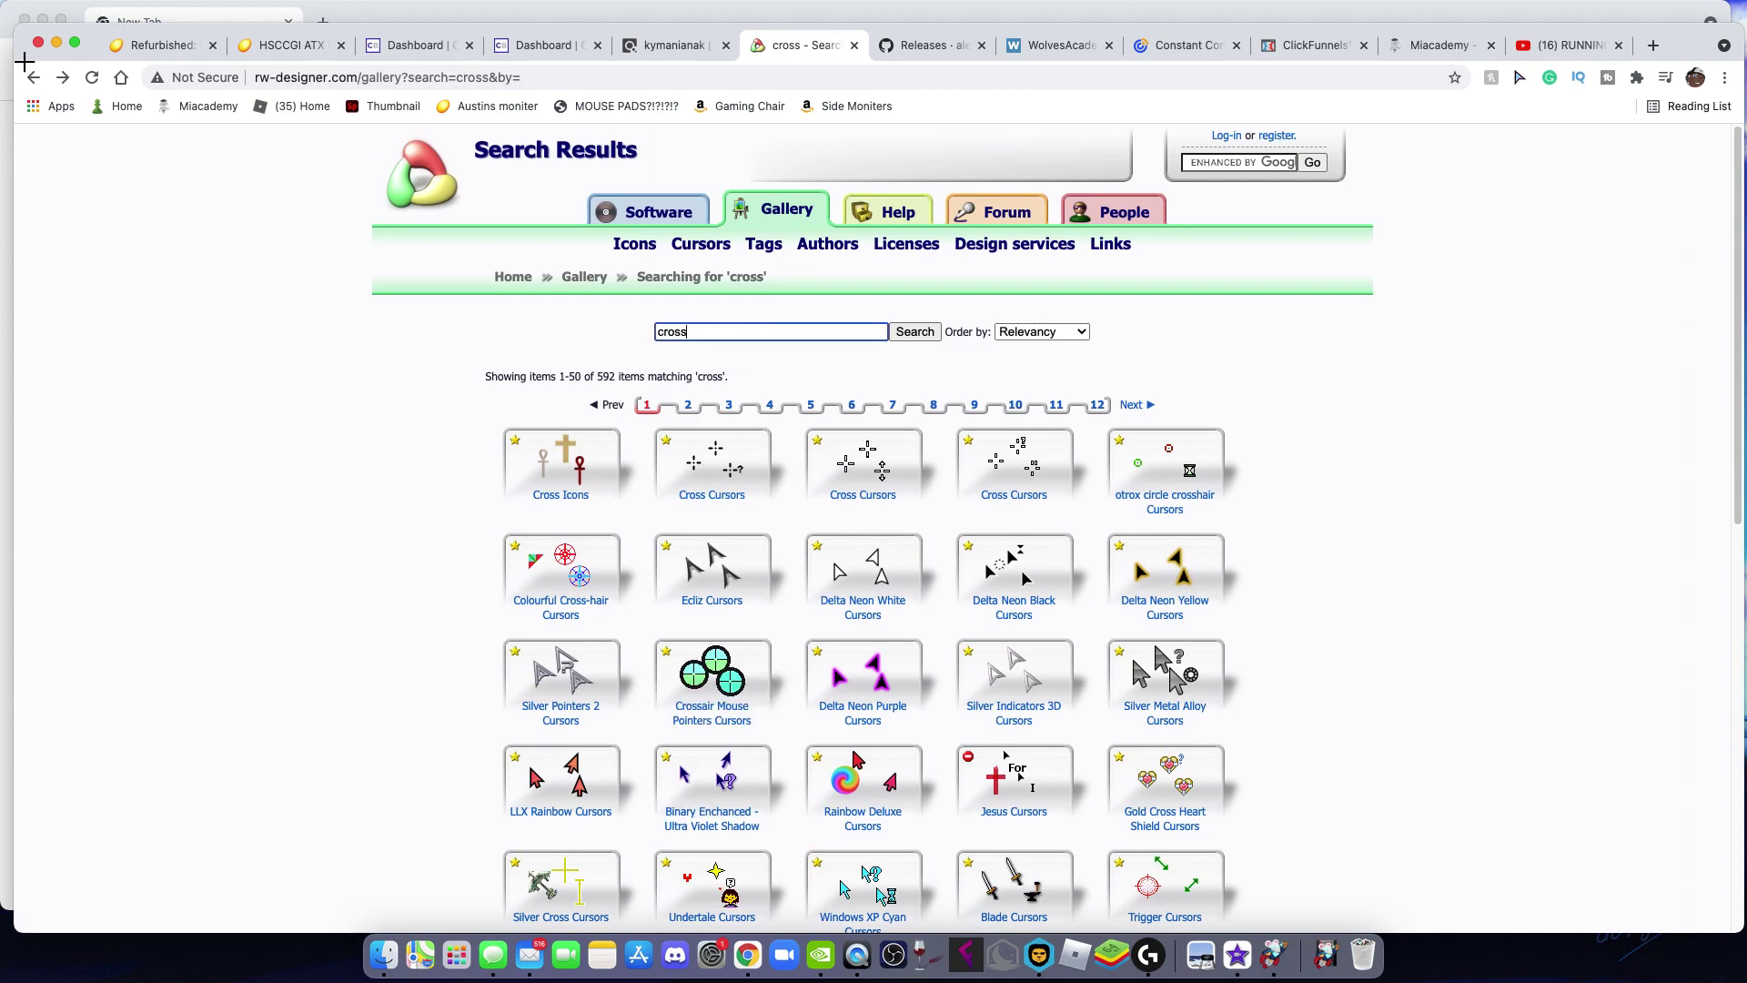
click(33, 76)
click(34, 76)
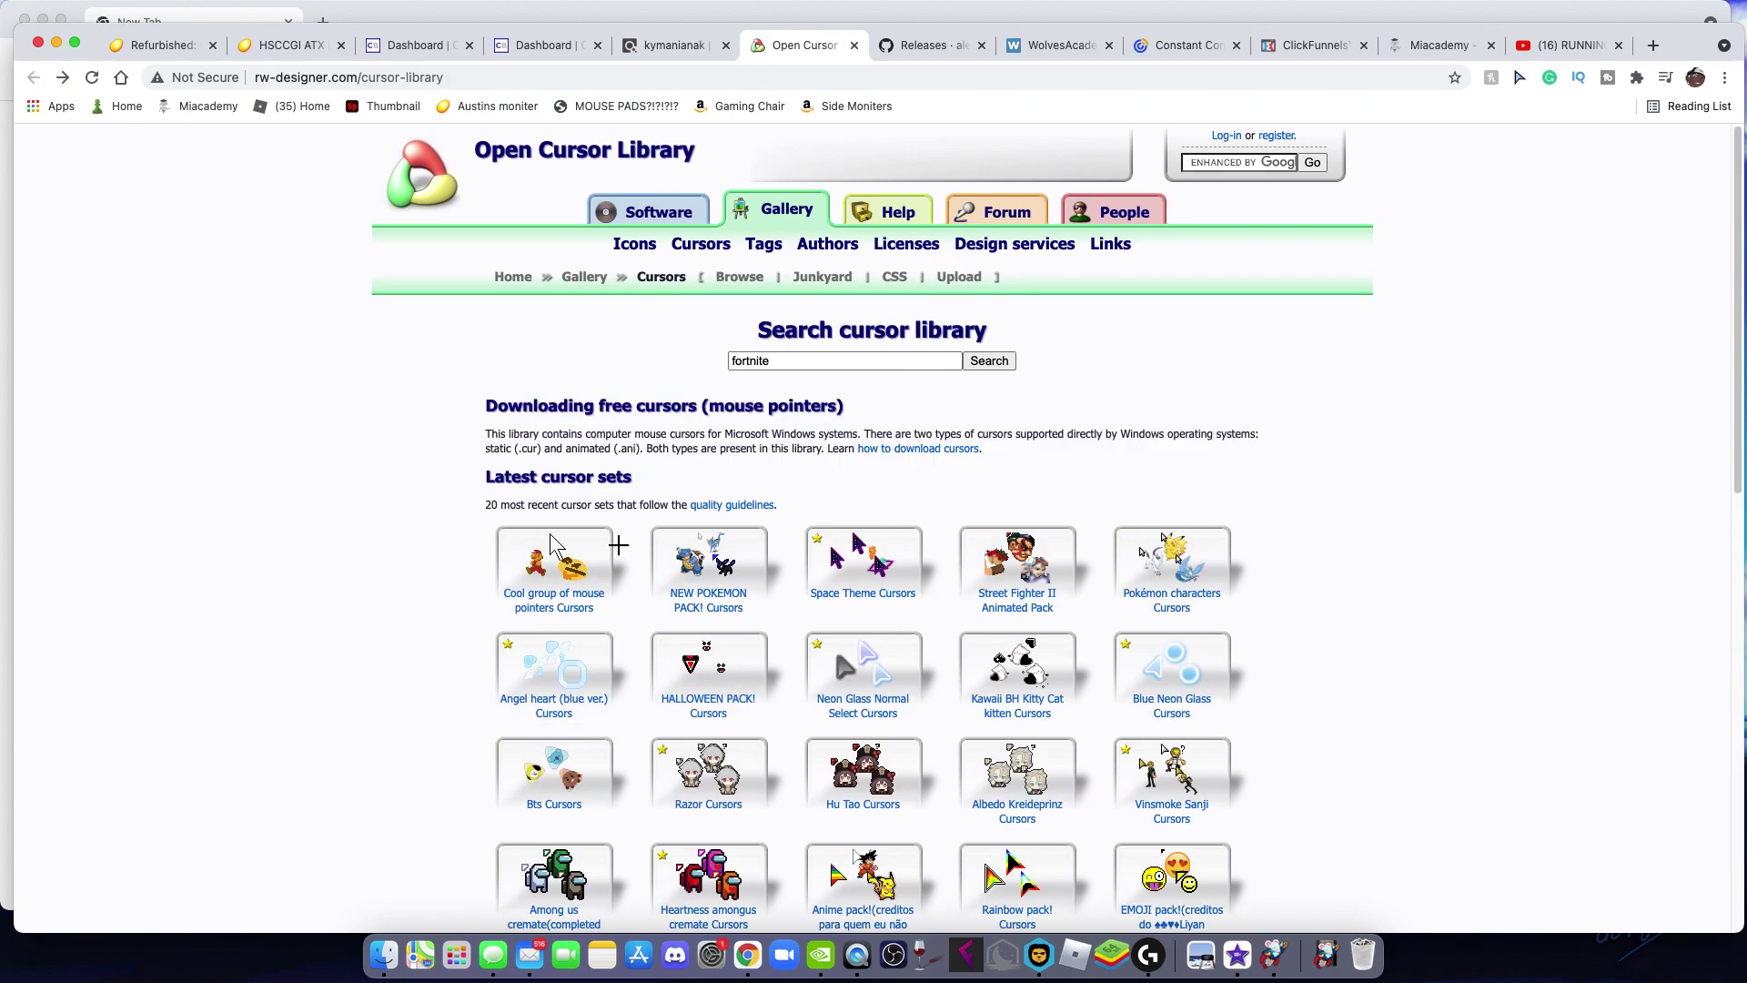
scroll(669, 652, down, 7)
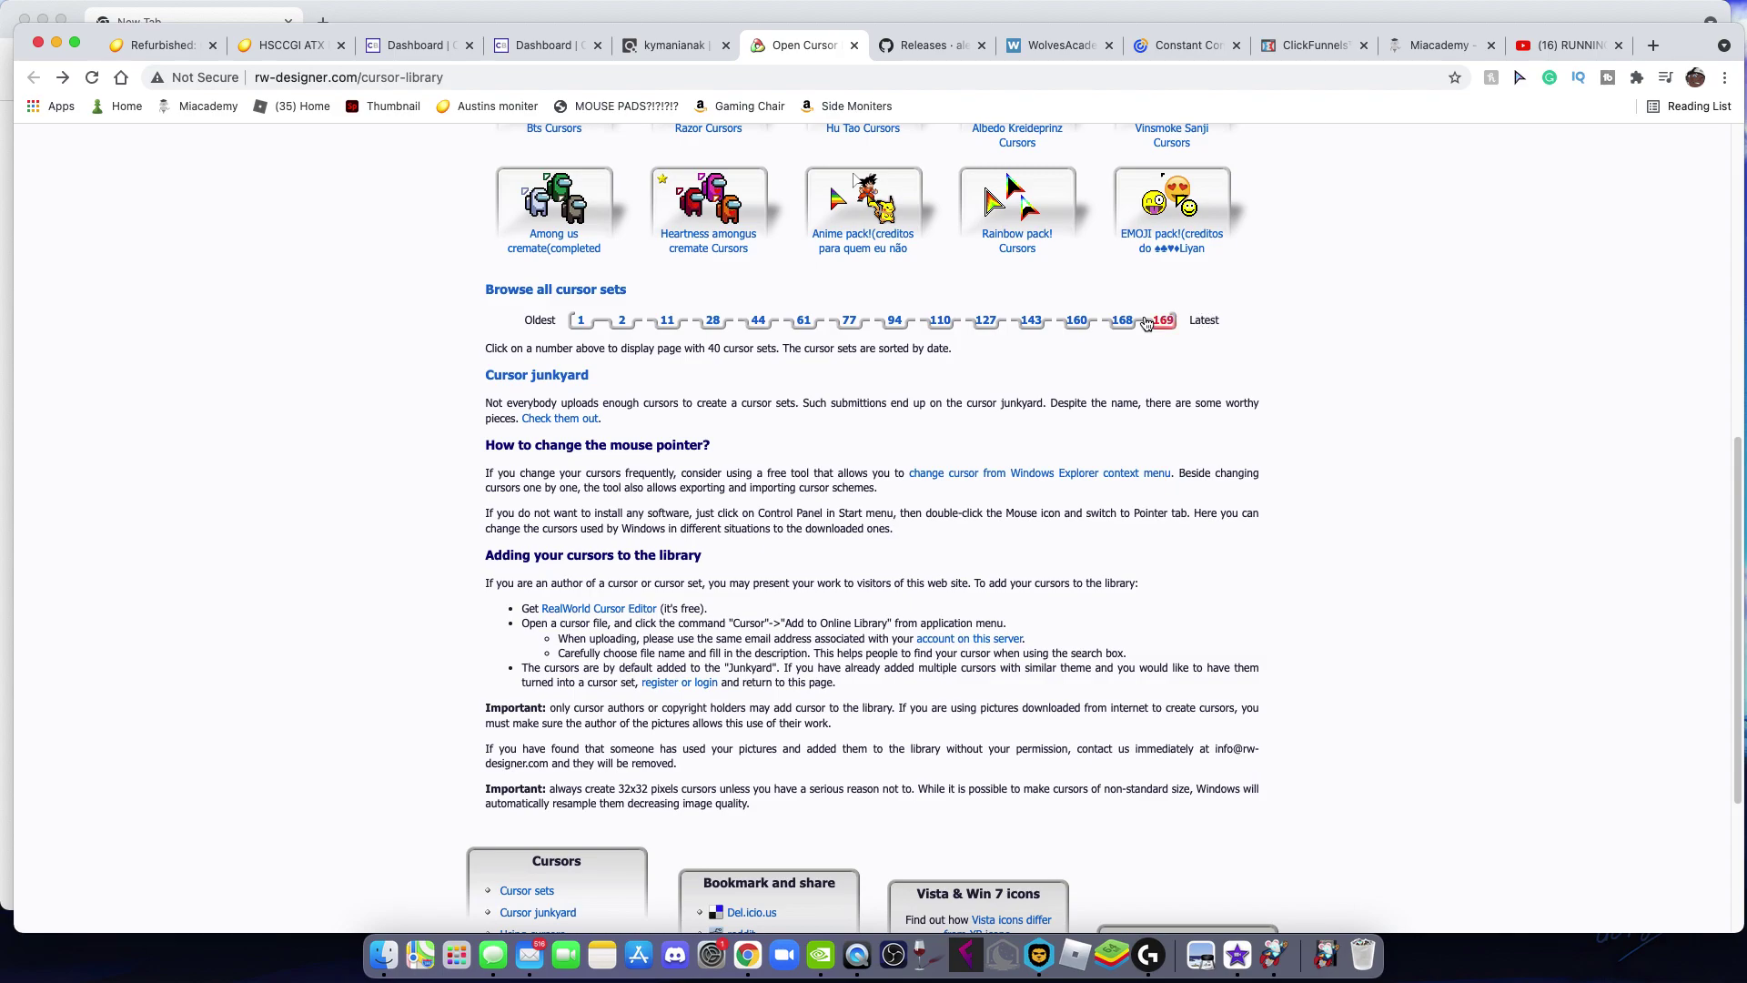
scroll(1159, 324, up, 4)
scroll(1160, 324, up, 4)
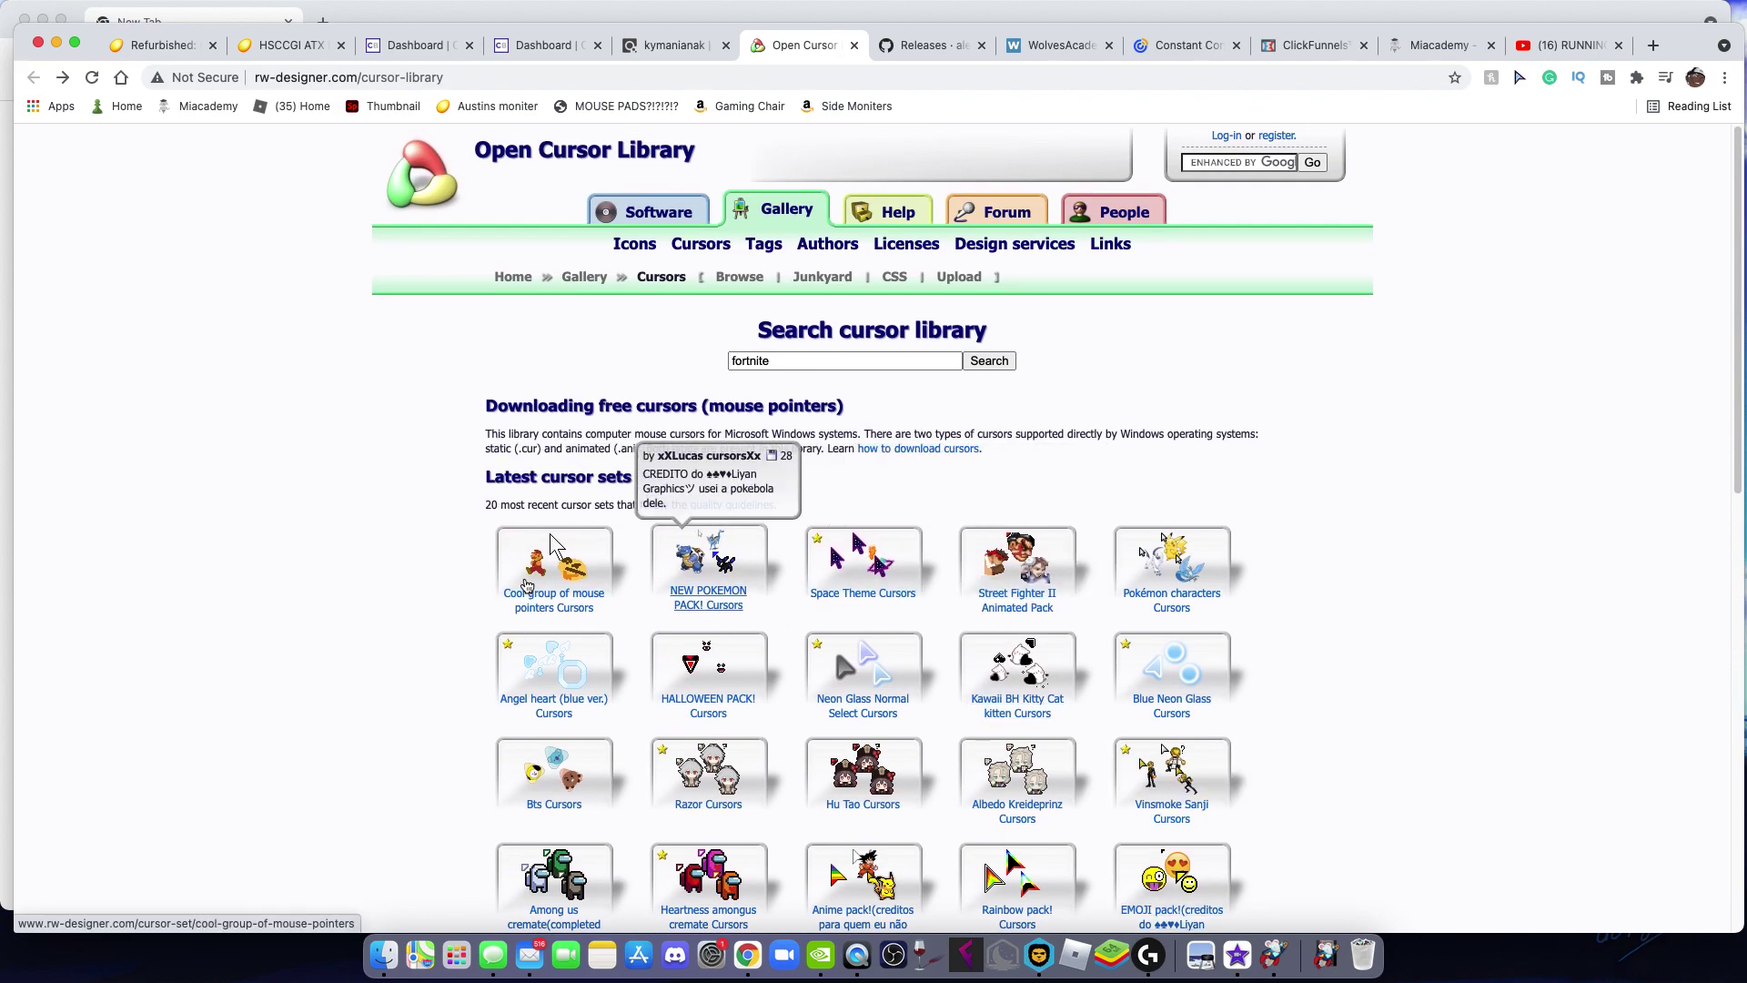
- Replace 'fortnite' in the search box with 'Cross cursors' and run the search
drag(781, 361, 645, 361)
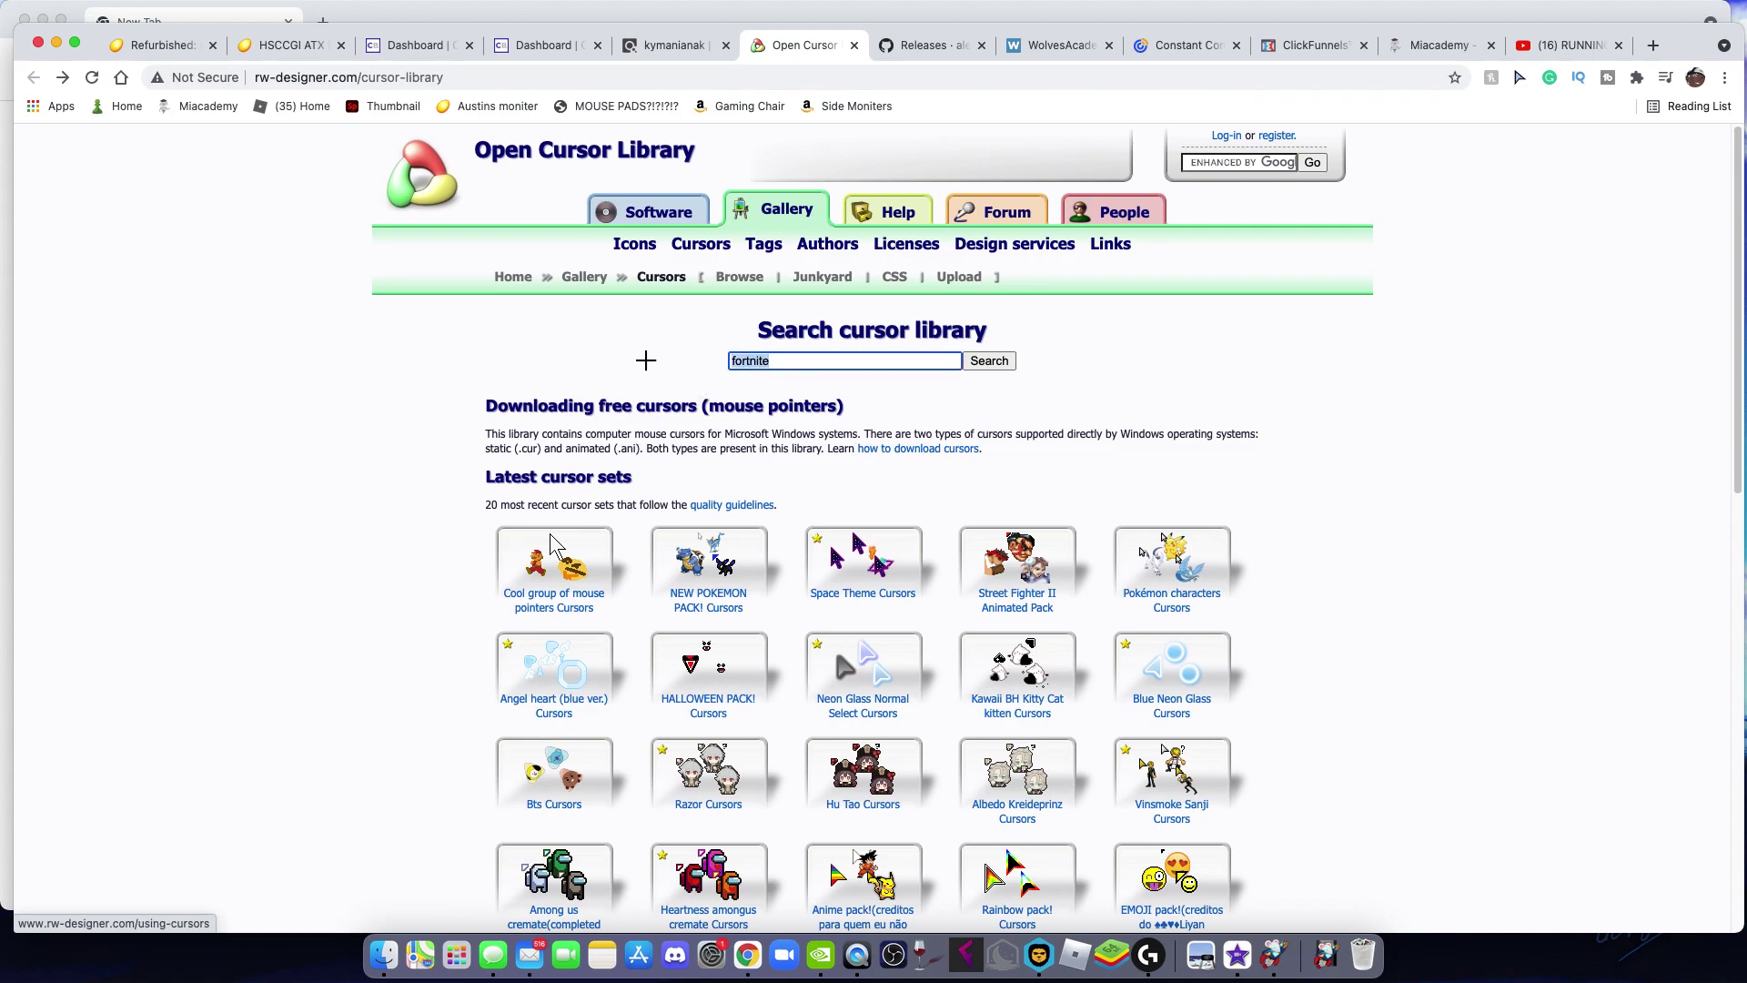
key(BackSpace)
key(Return)
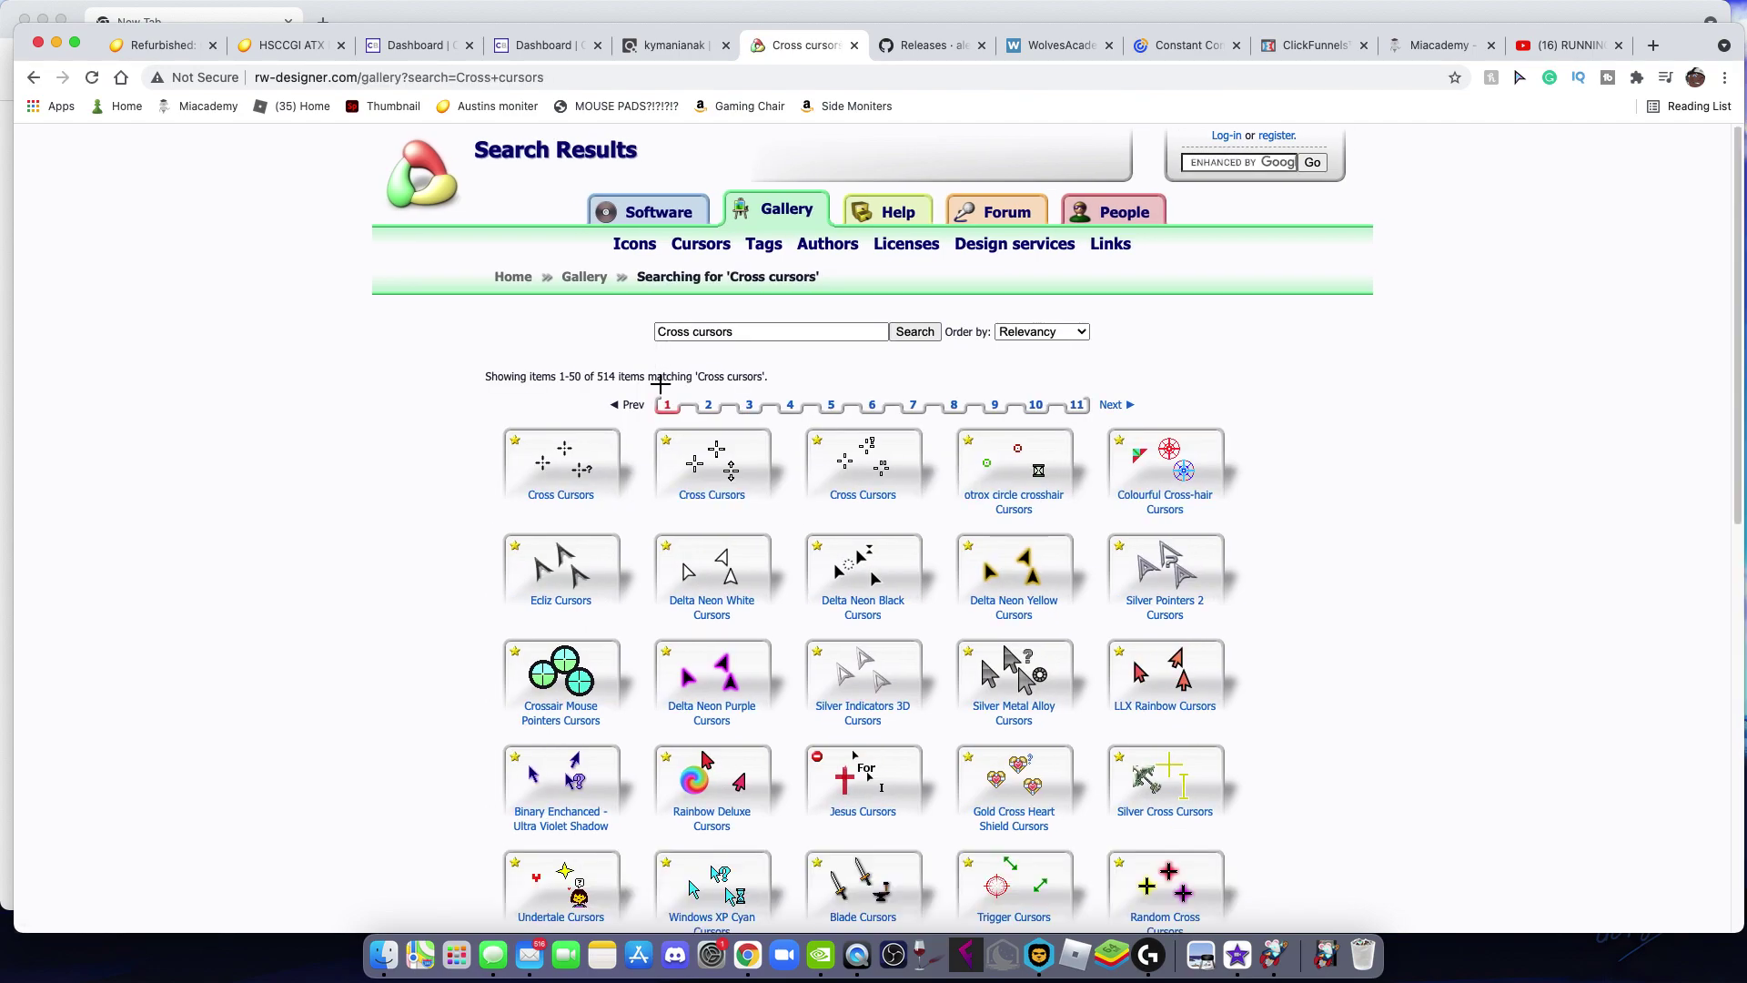
scroll(897, 692, down, 6)
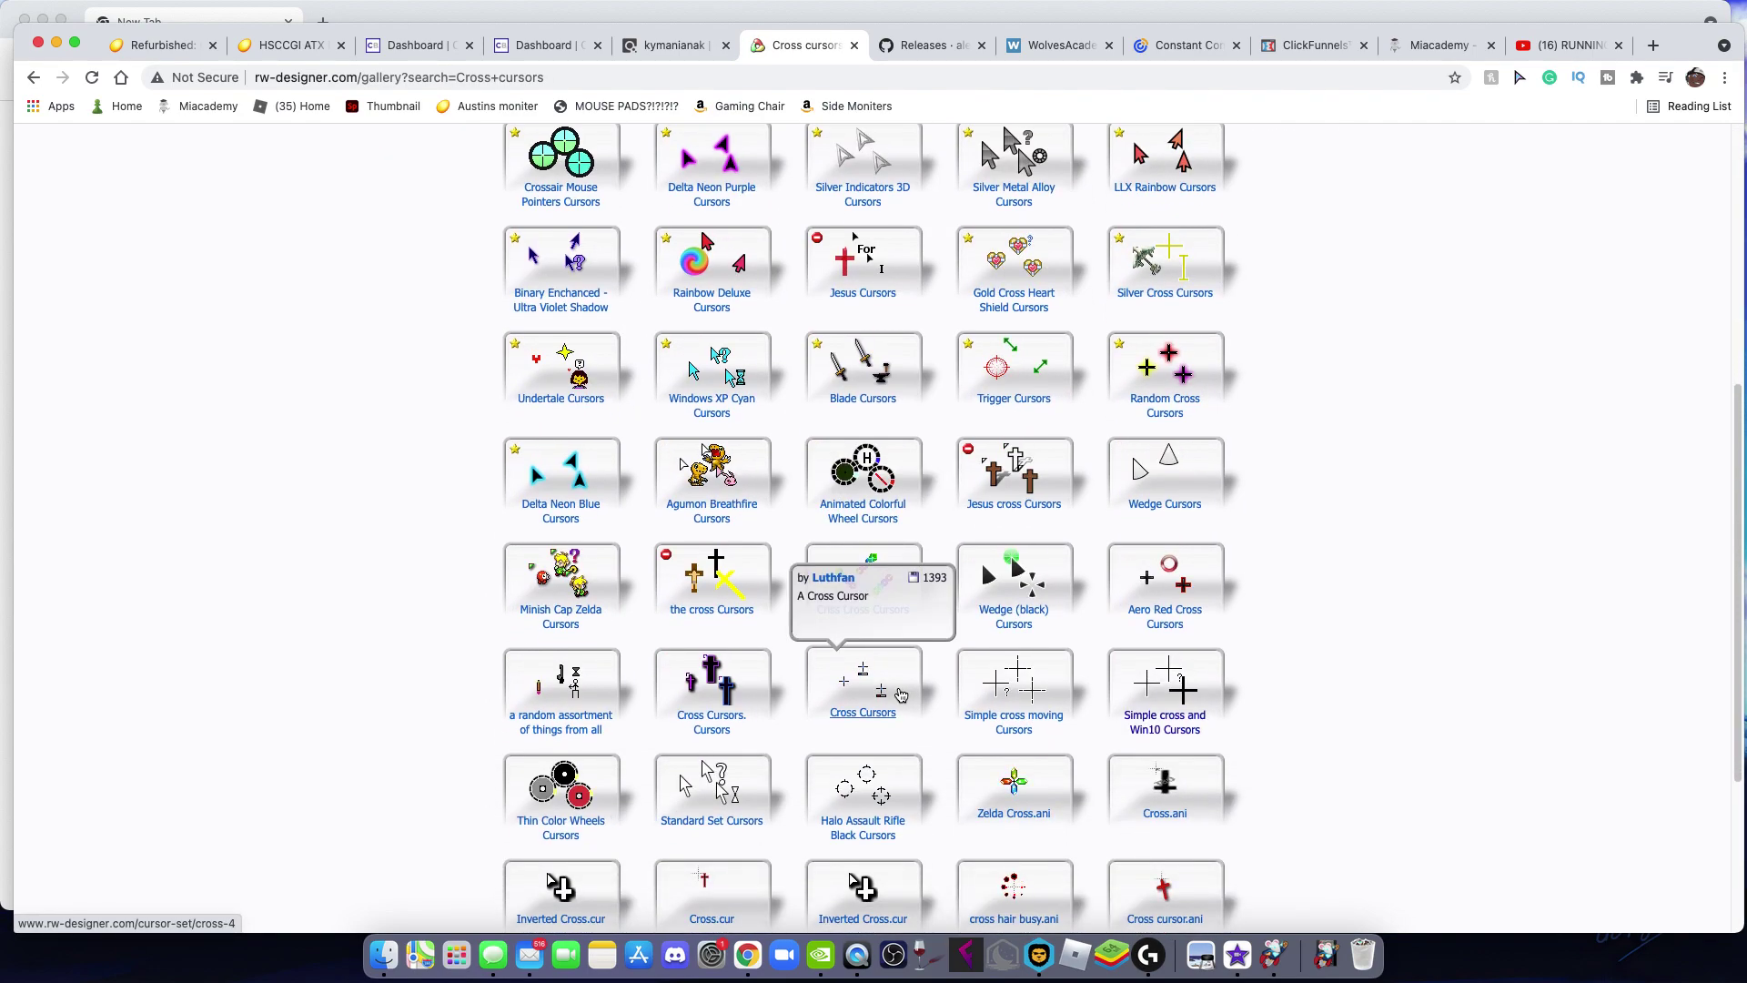
scroll(819, 592, up, 6)
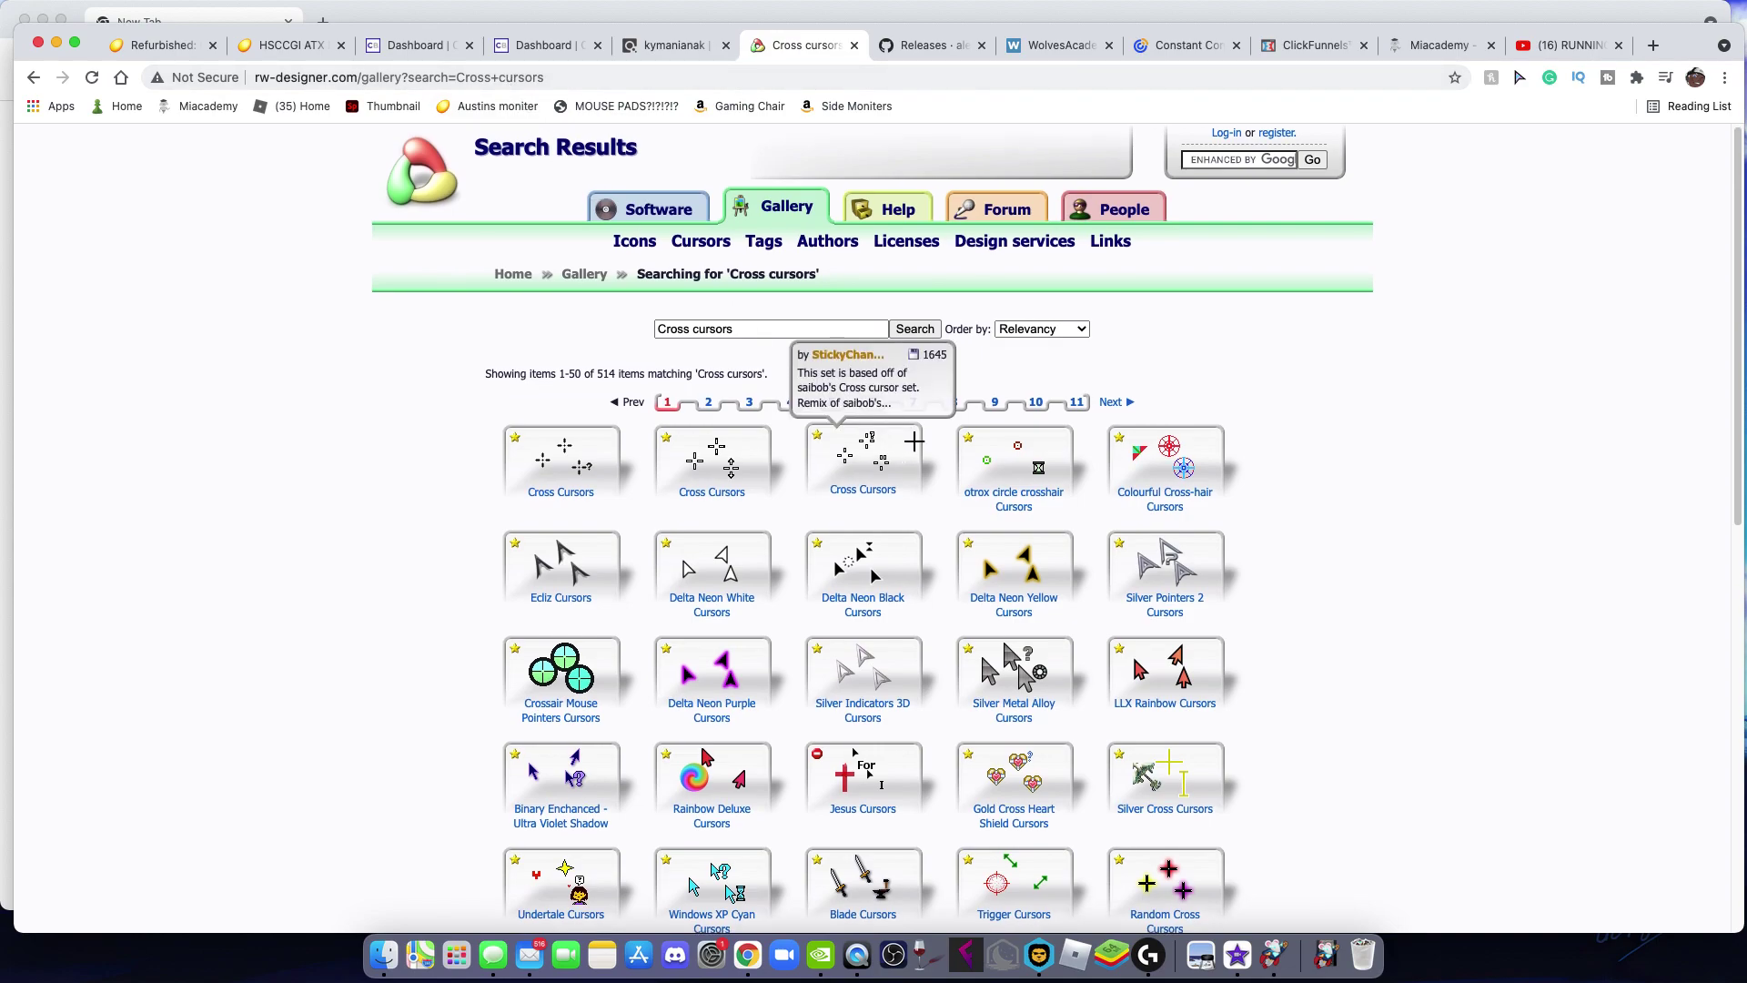
scroll(913, 442, down, 5)
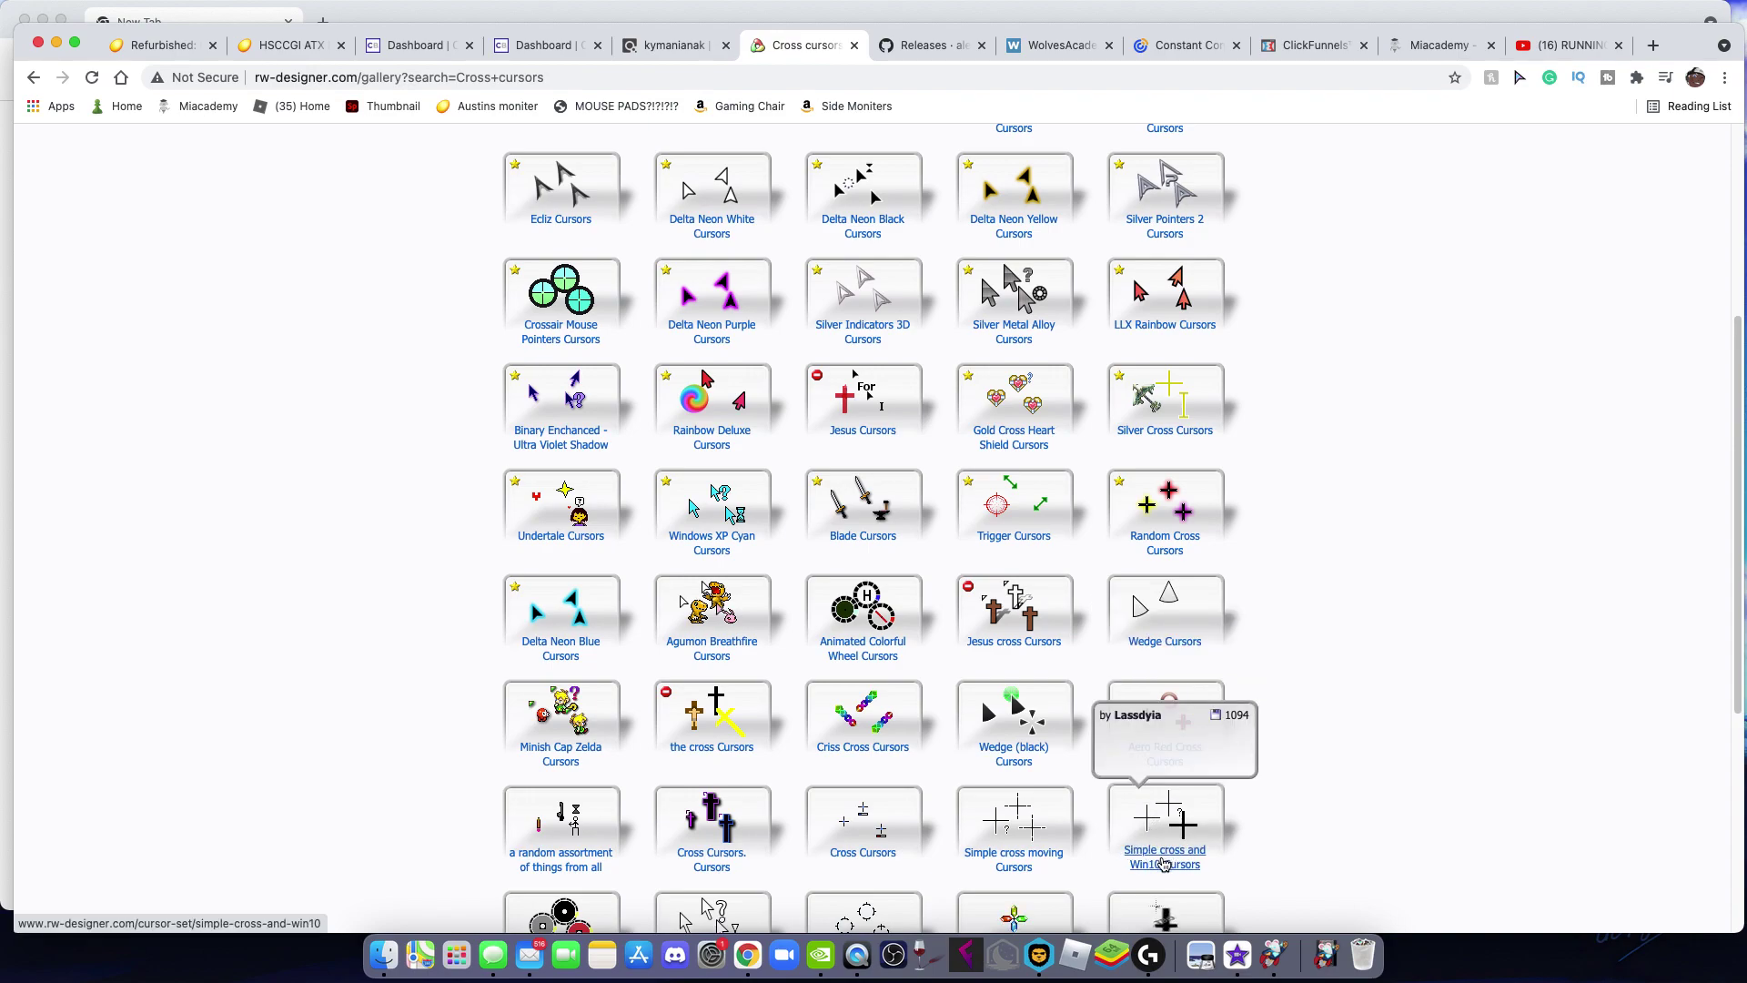
- Open cross_black.cur's details page in the Simple cross and Win10 Cursors set
click(1165, 860)
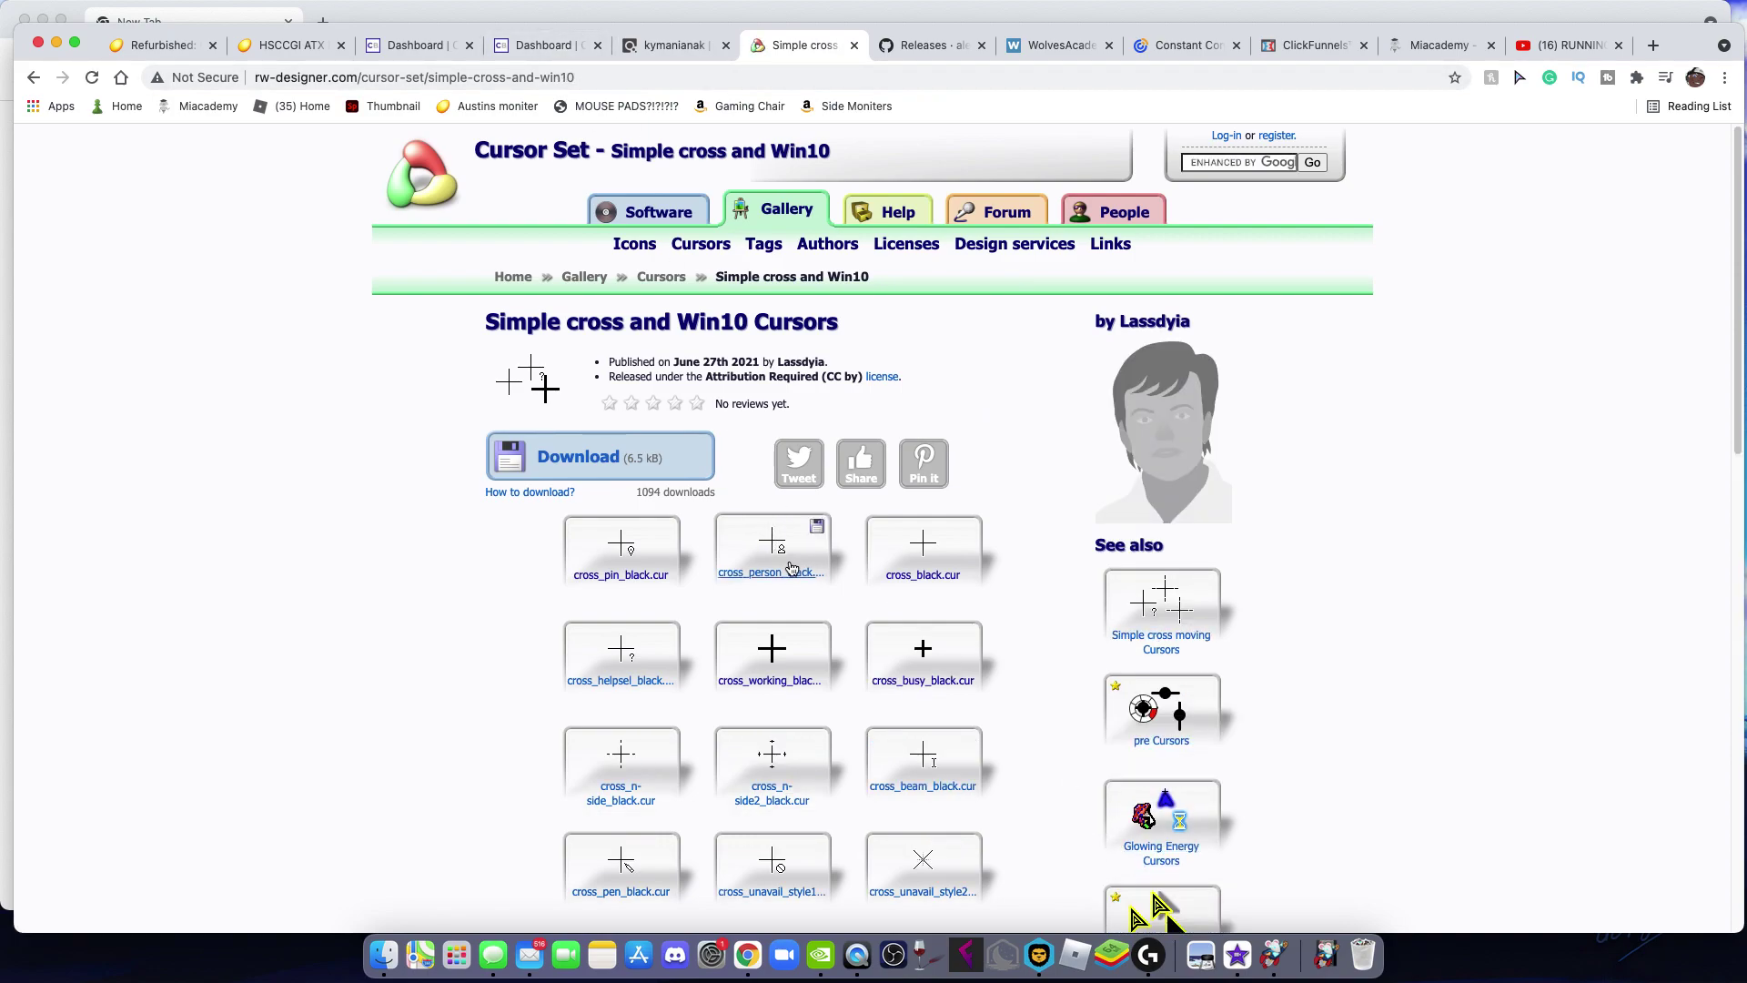
scroll(792, 569, down, 8)
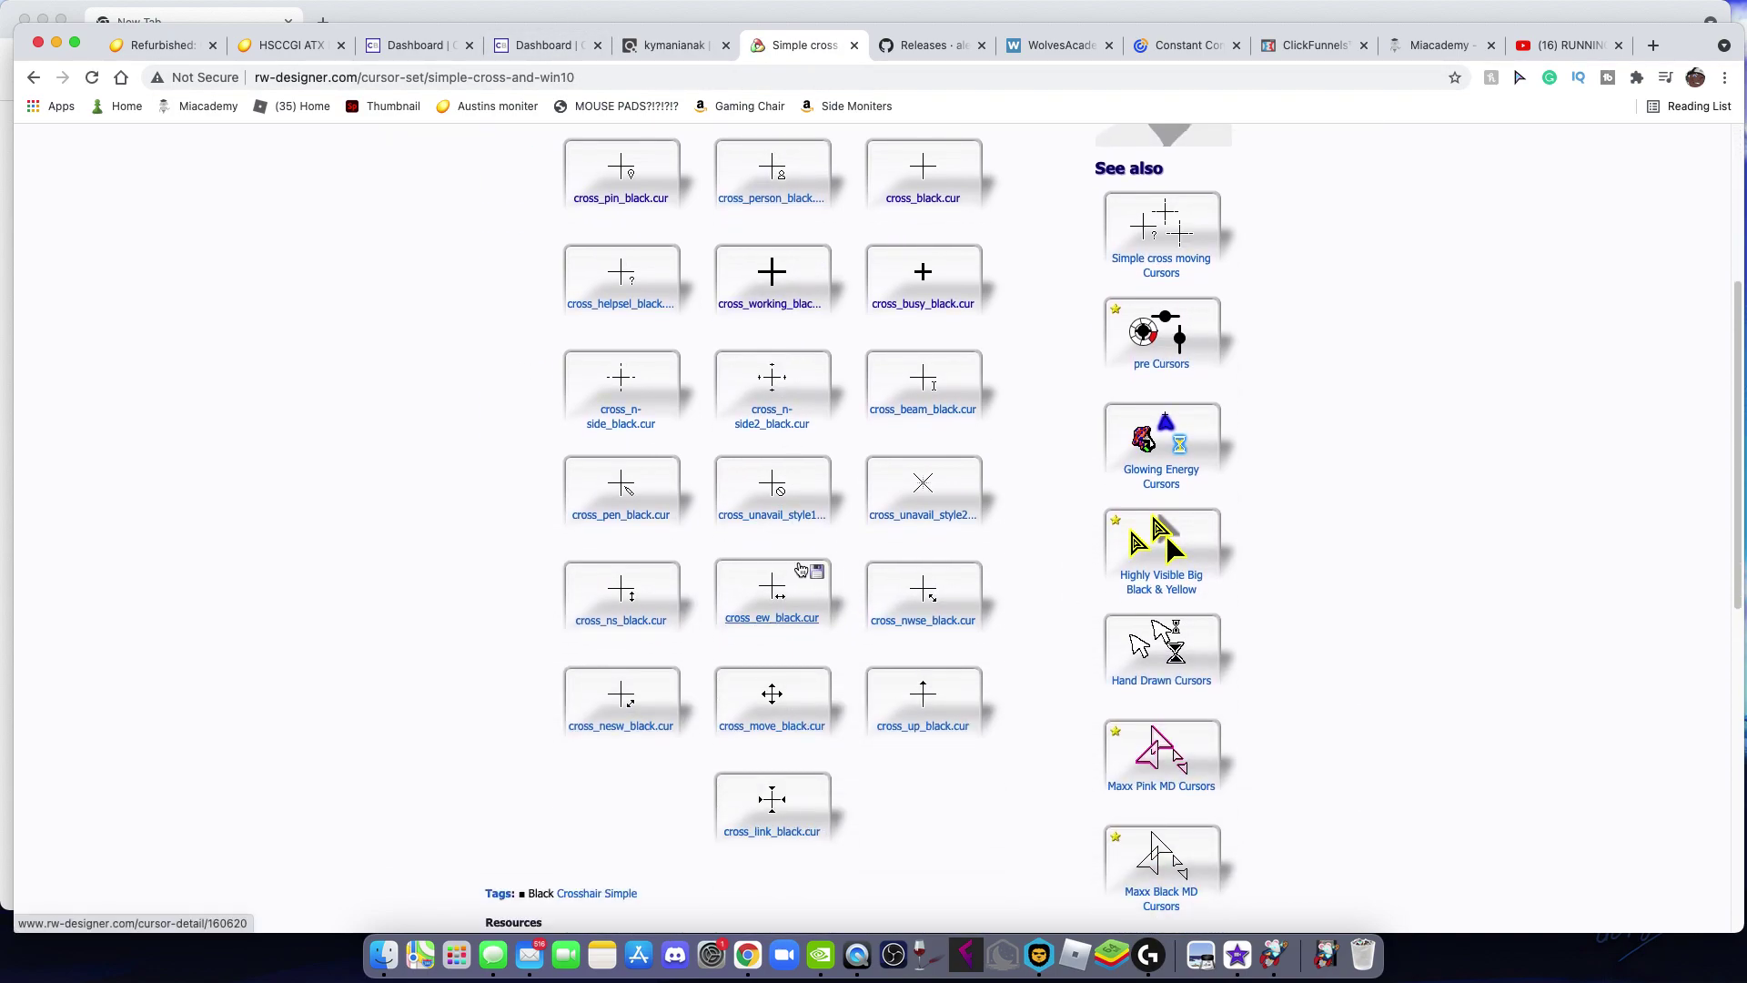
scroll(801, 569, up, 1)
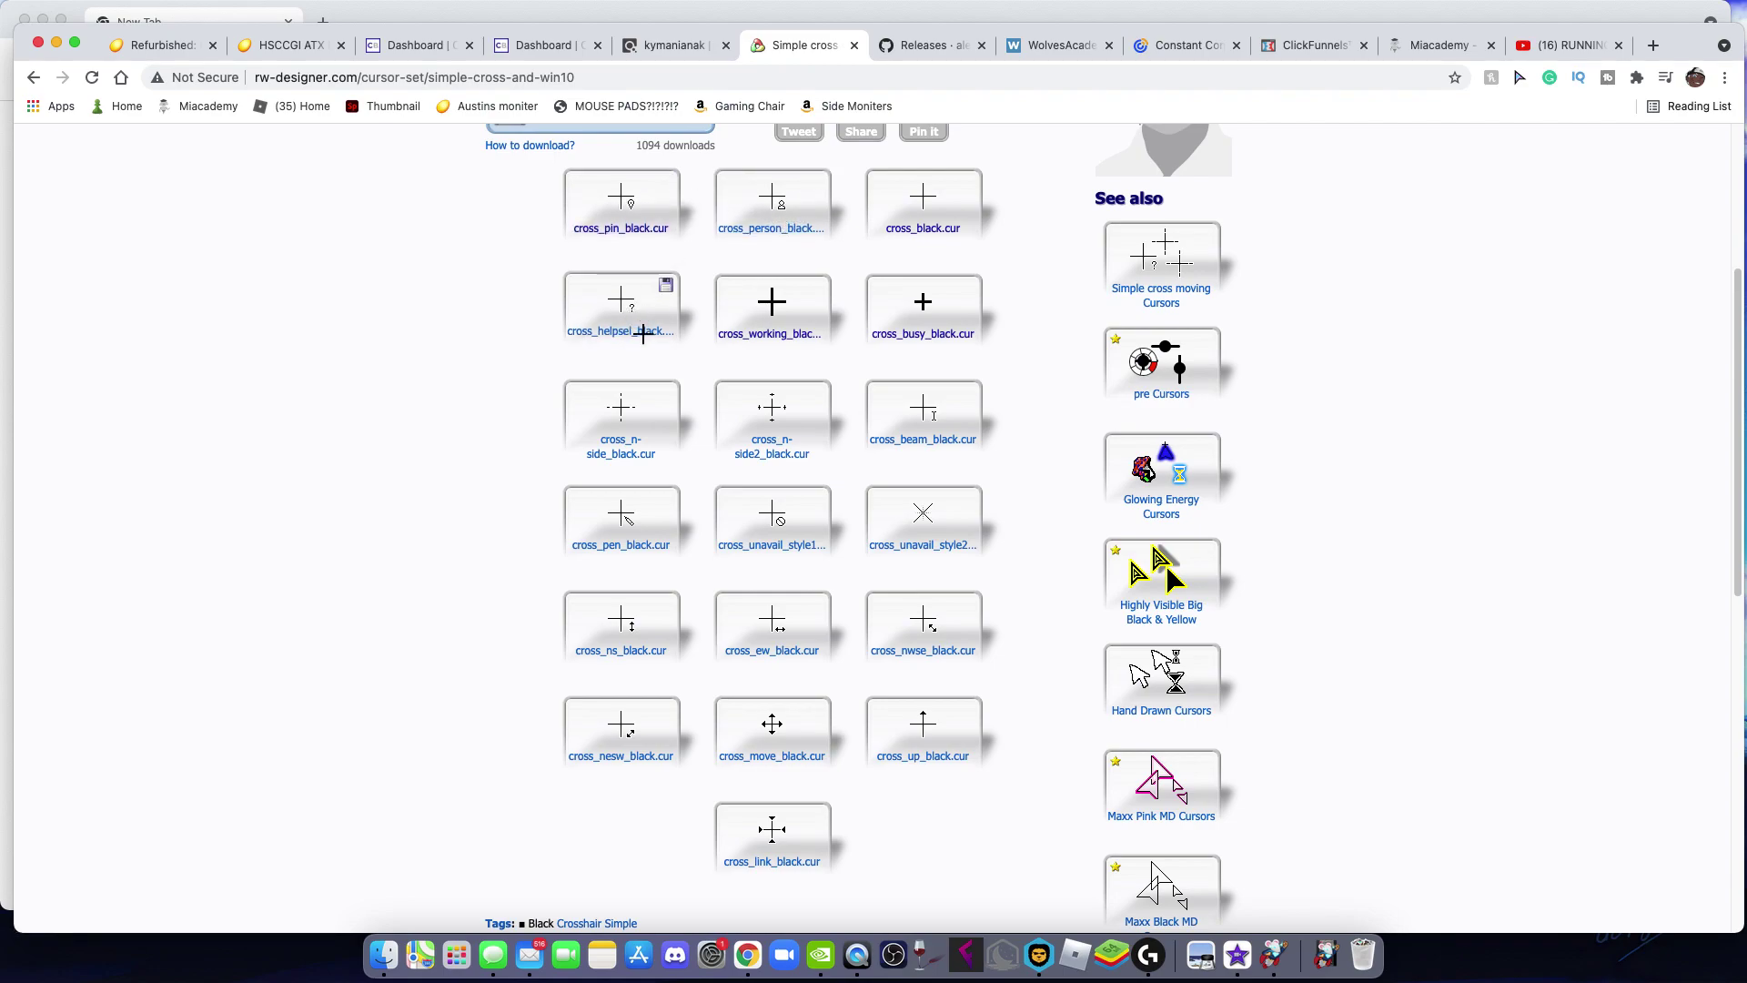
click(925, 223)
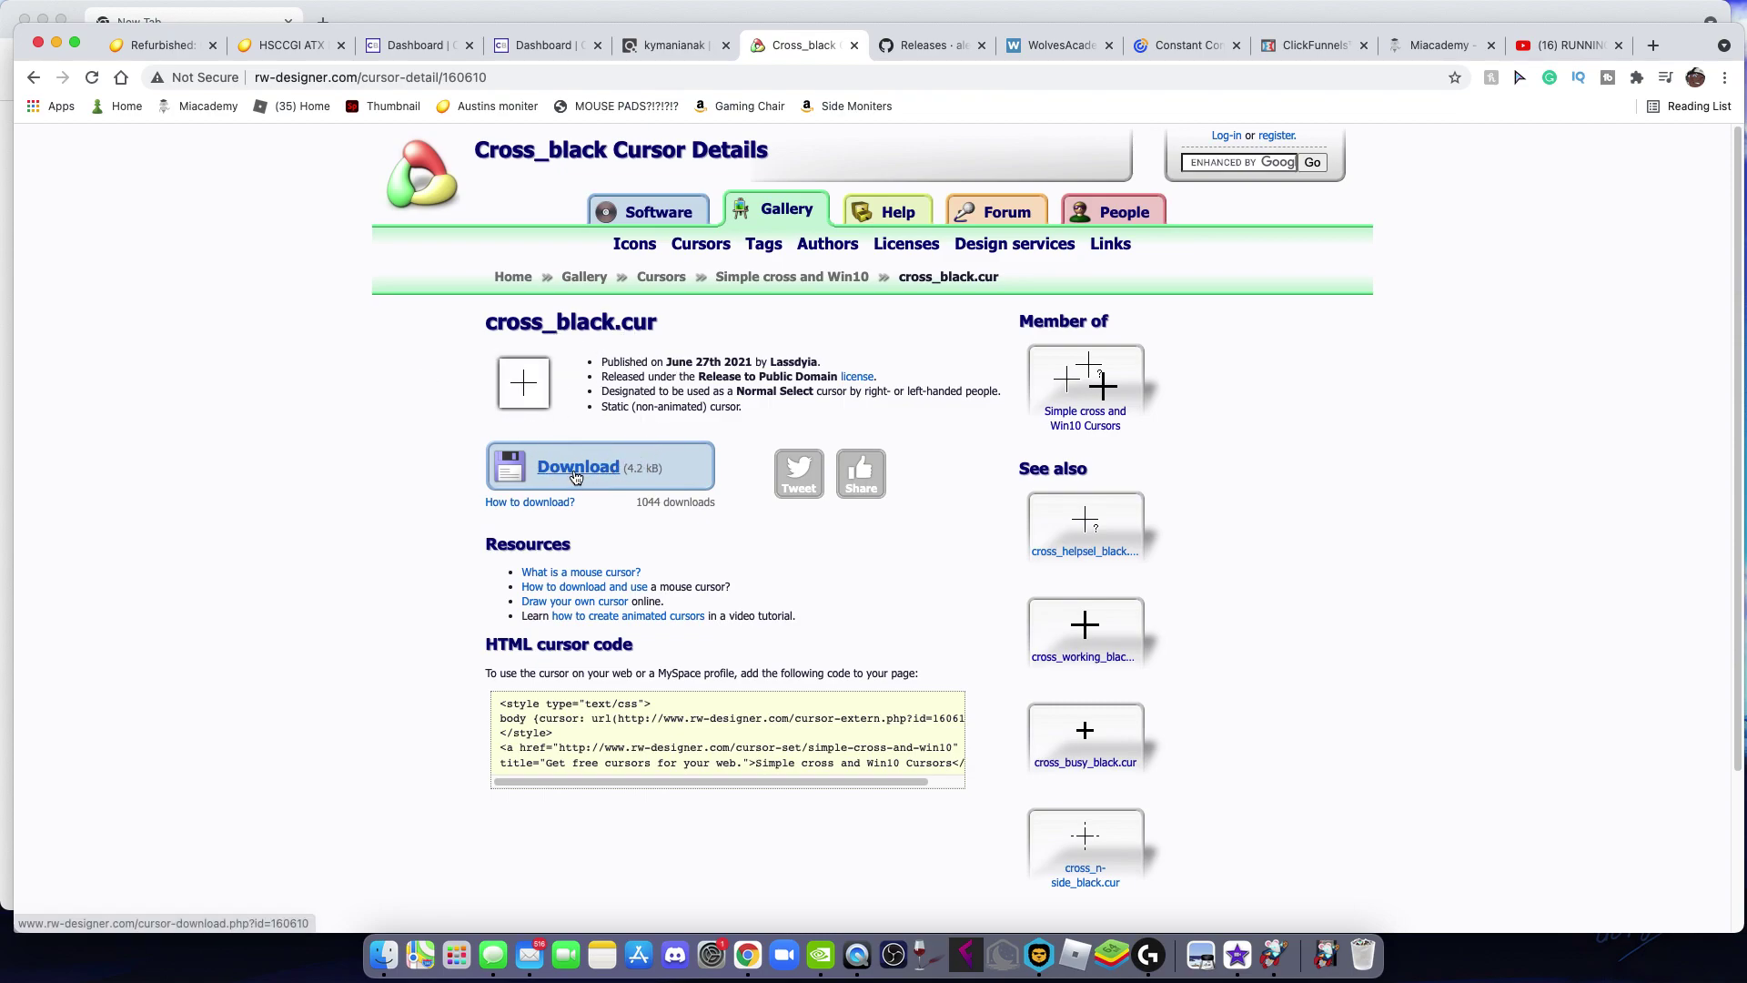
- Save the cross_black preview image to the Desktop as 'jk LOL.png'
right_click(523, 382)
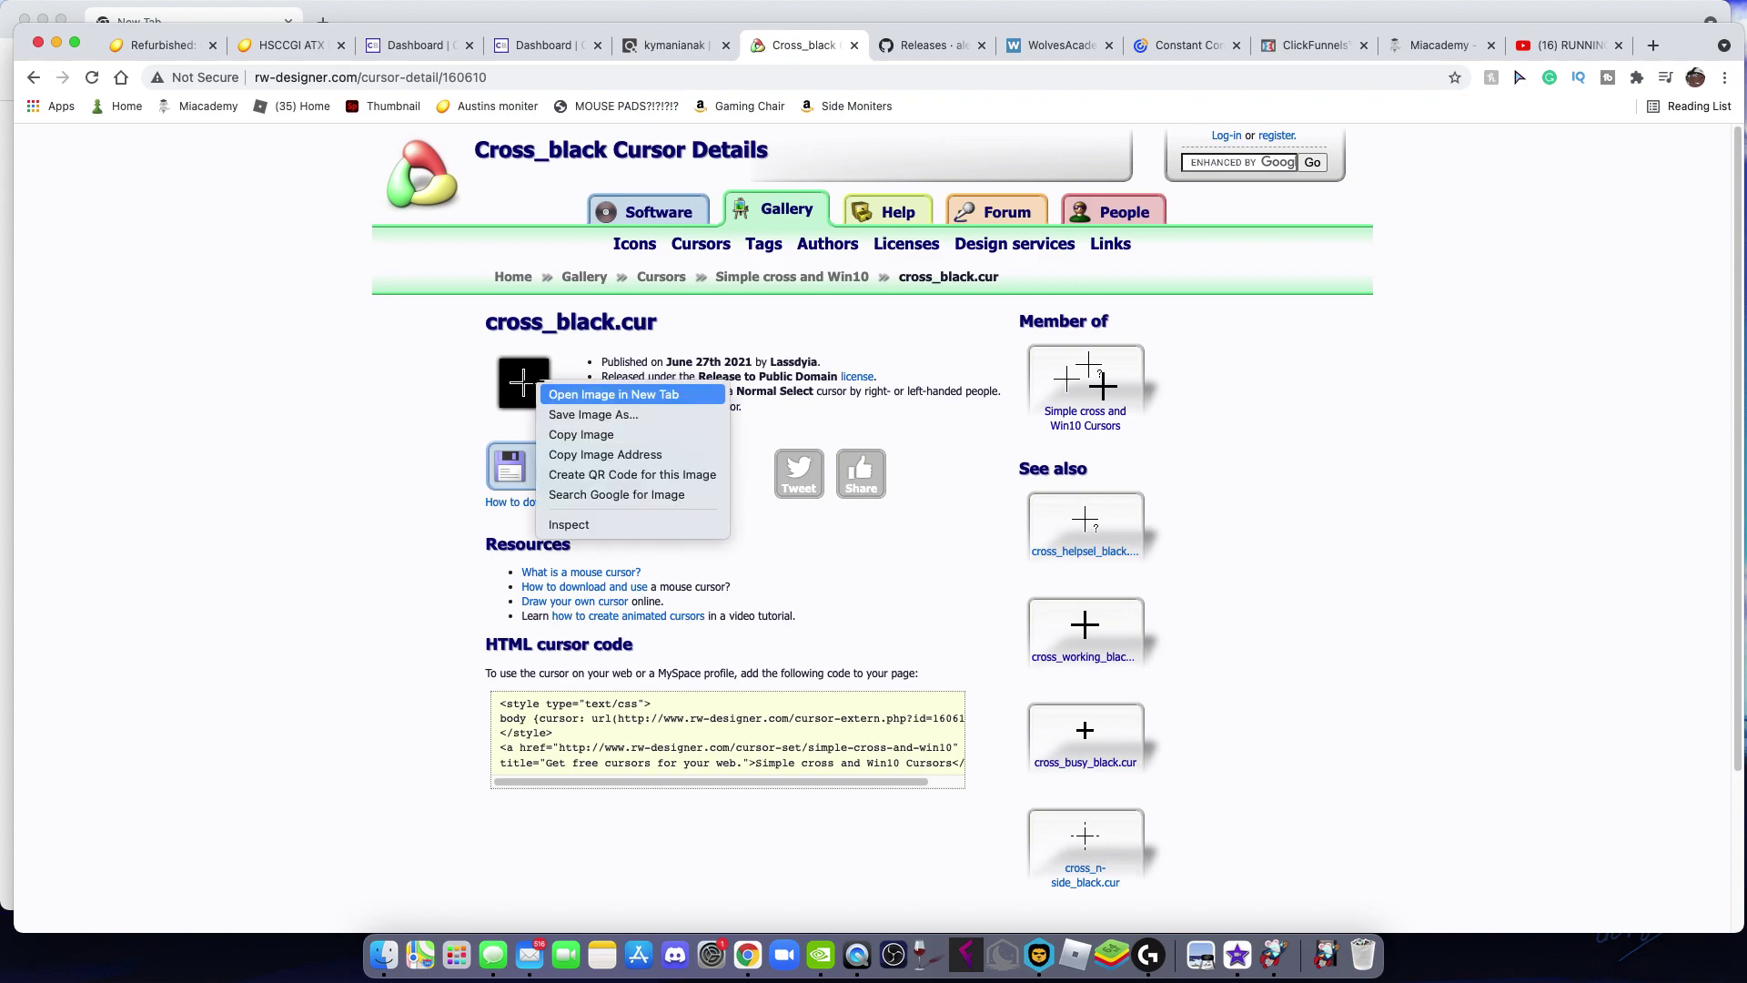
click(586, 411)
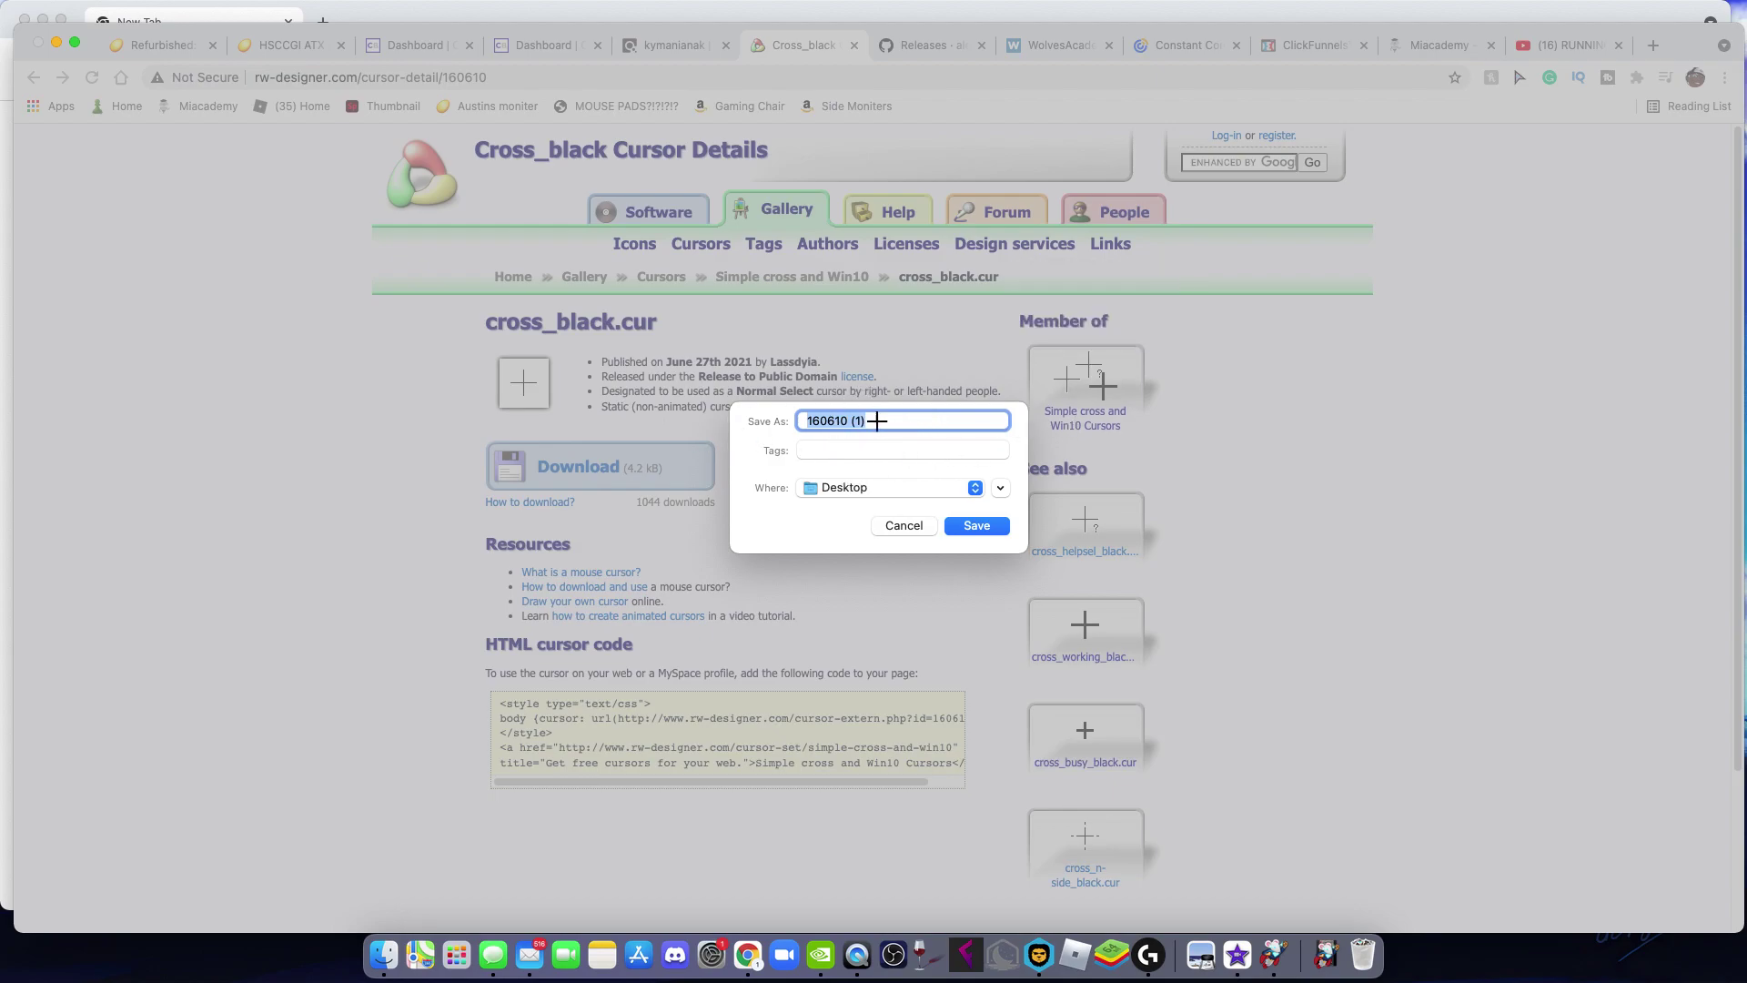
key(BackSpace)
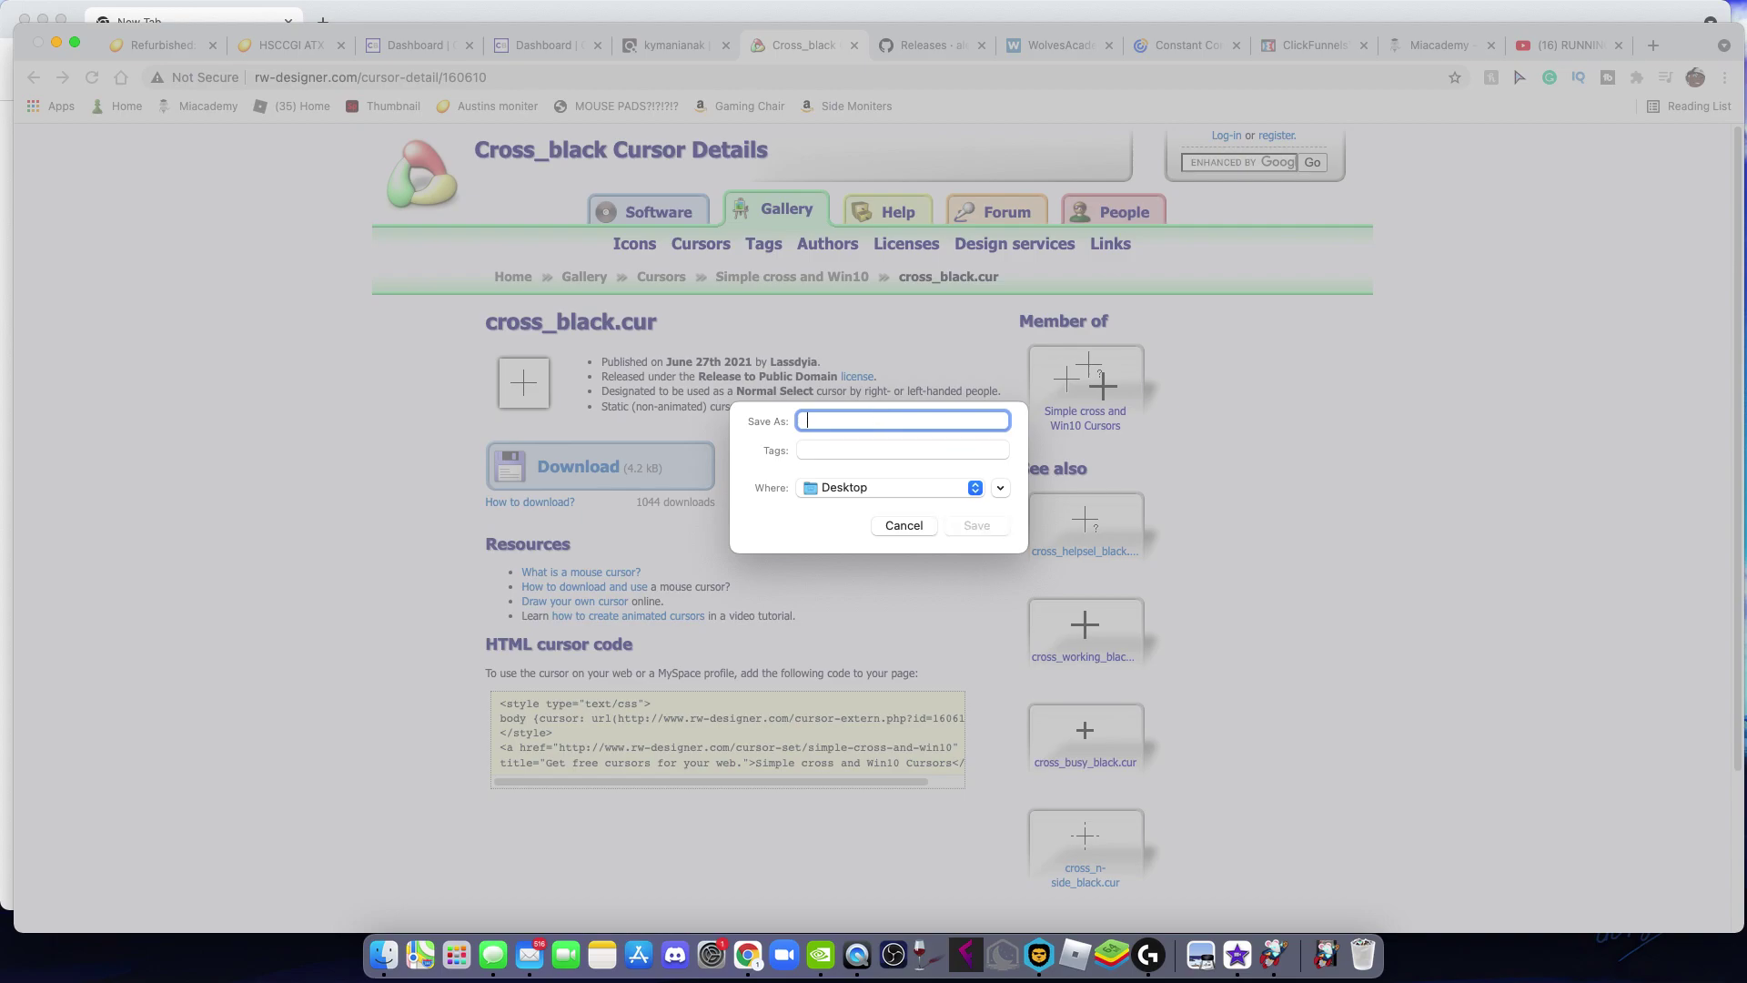
text(jk LOL)
click(977, 526)
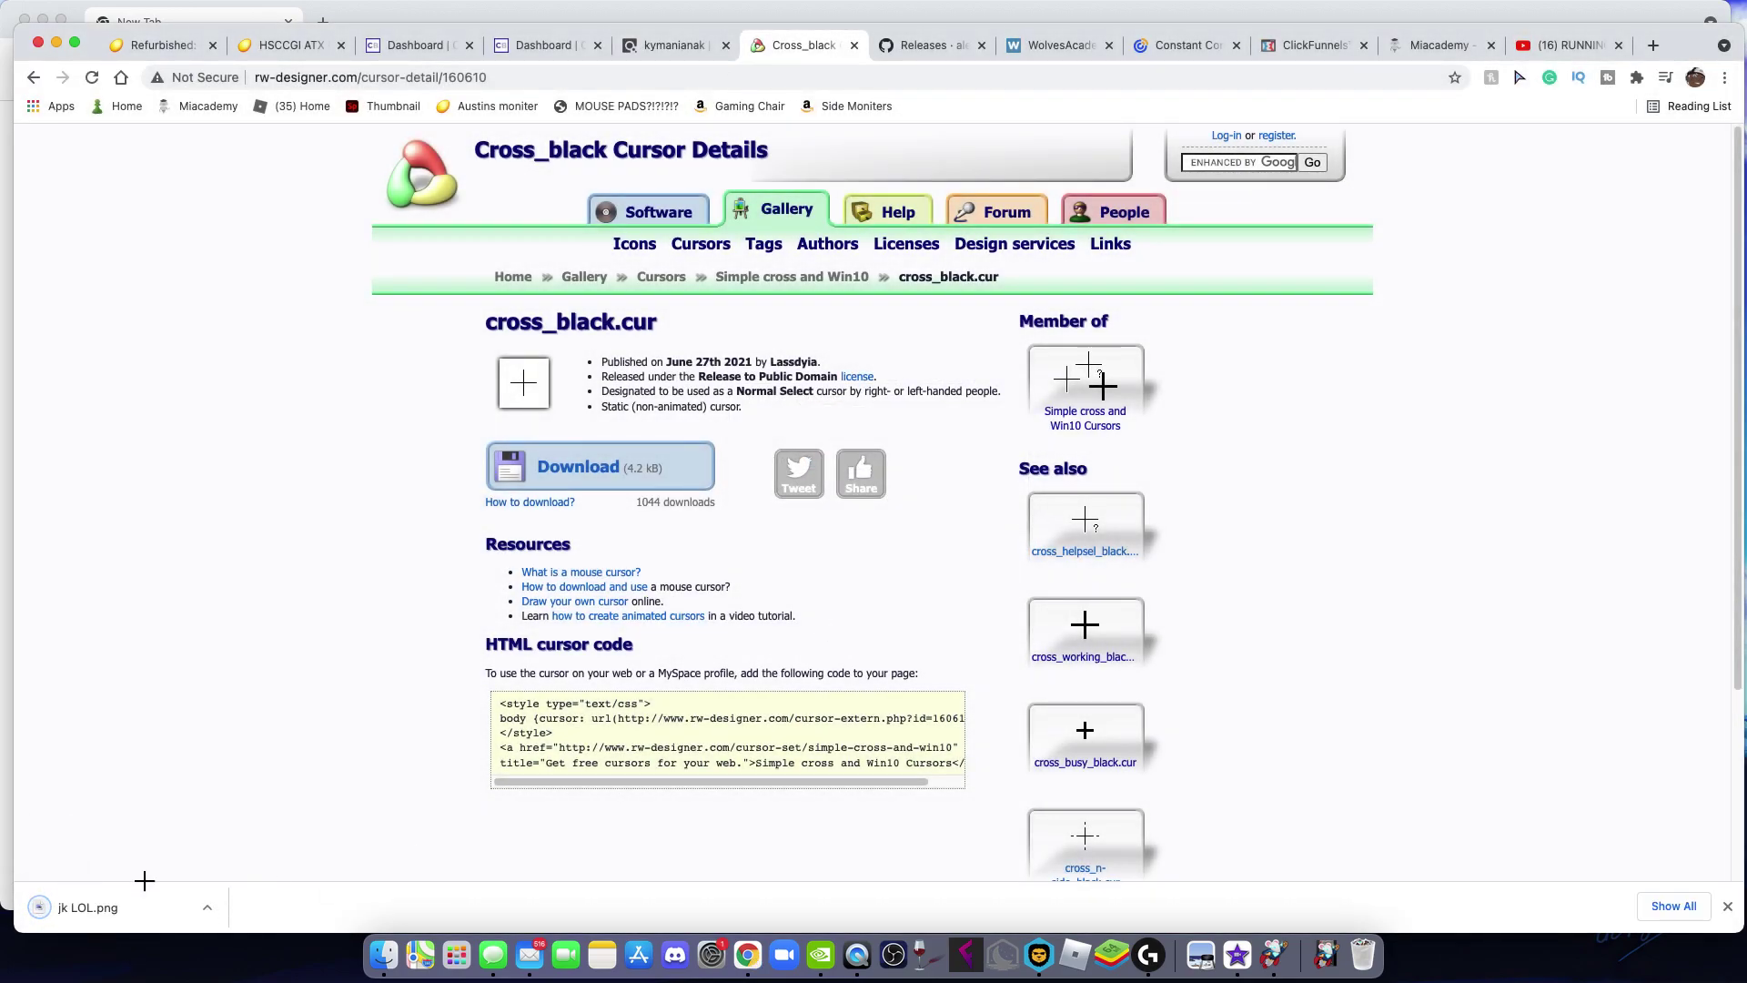
drag(41, 907, 82, 972)
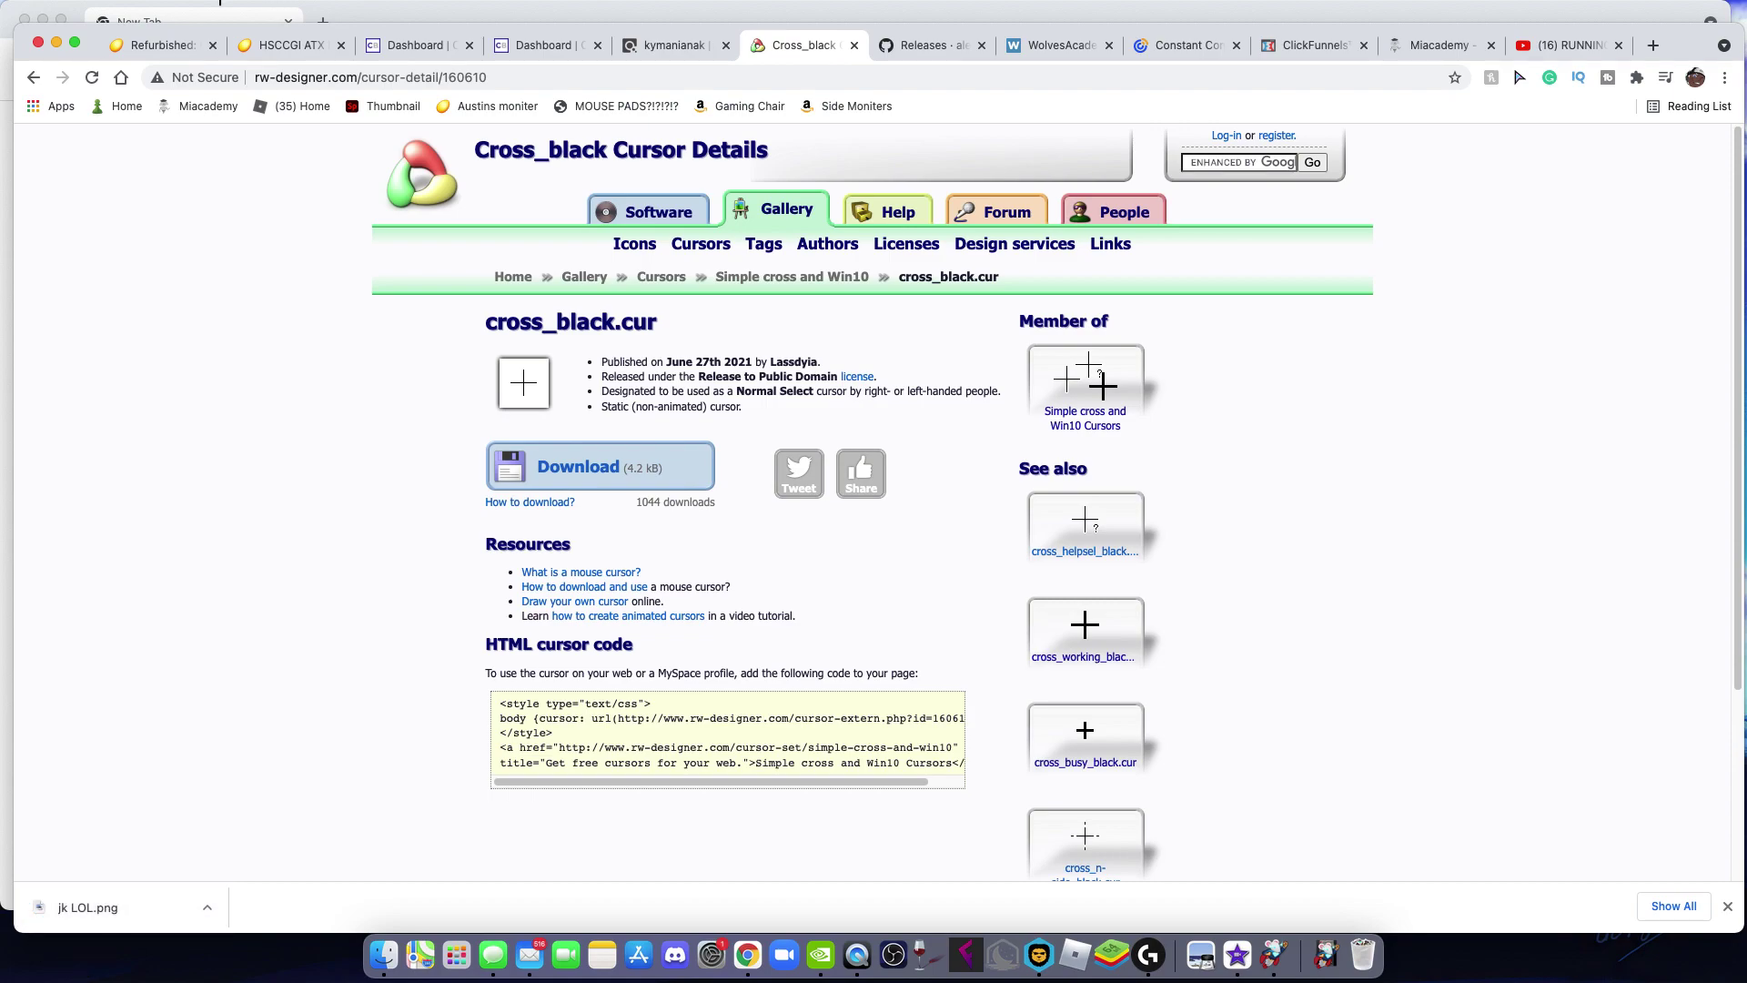
- Hide Chrome and reposition the Mousecape window toward the upper left
click(55, 42)
click(43, 19)
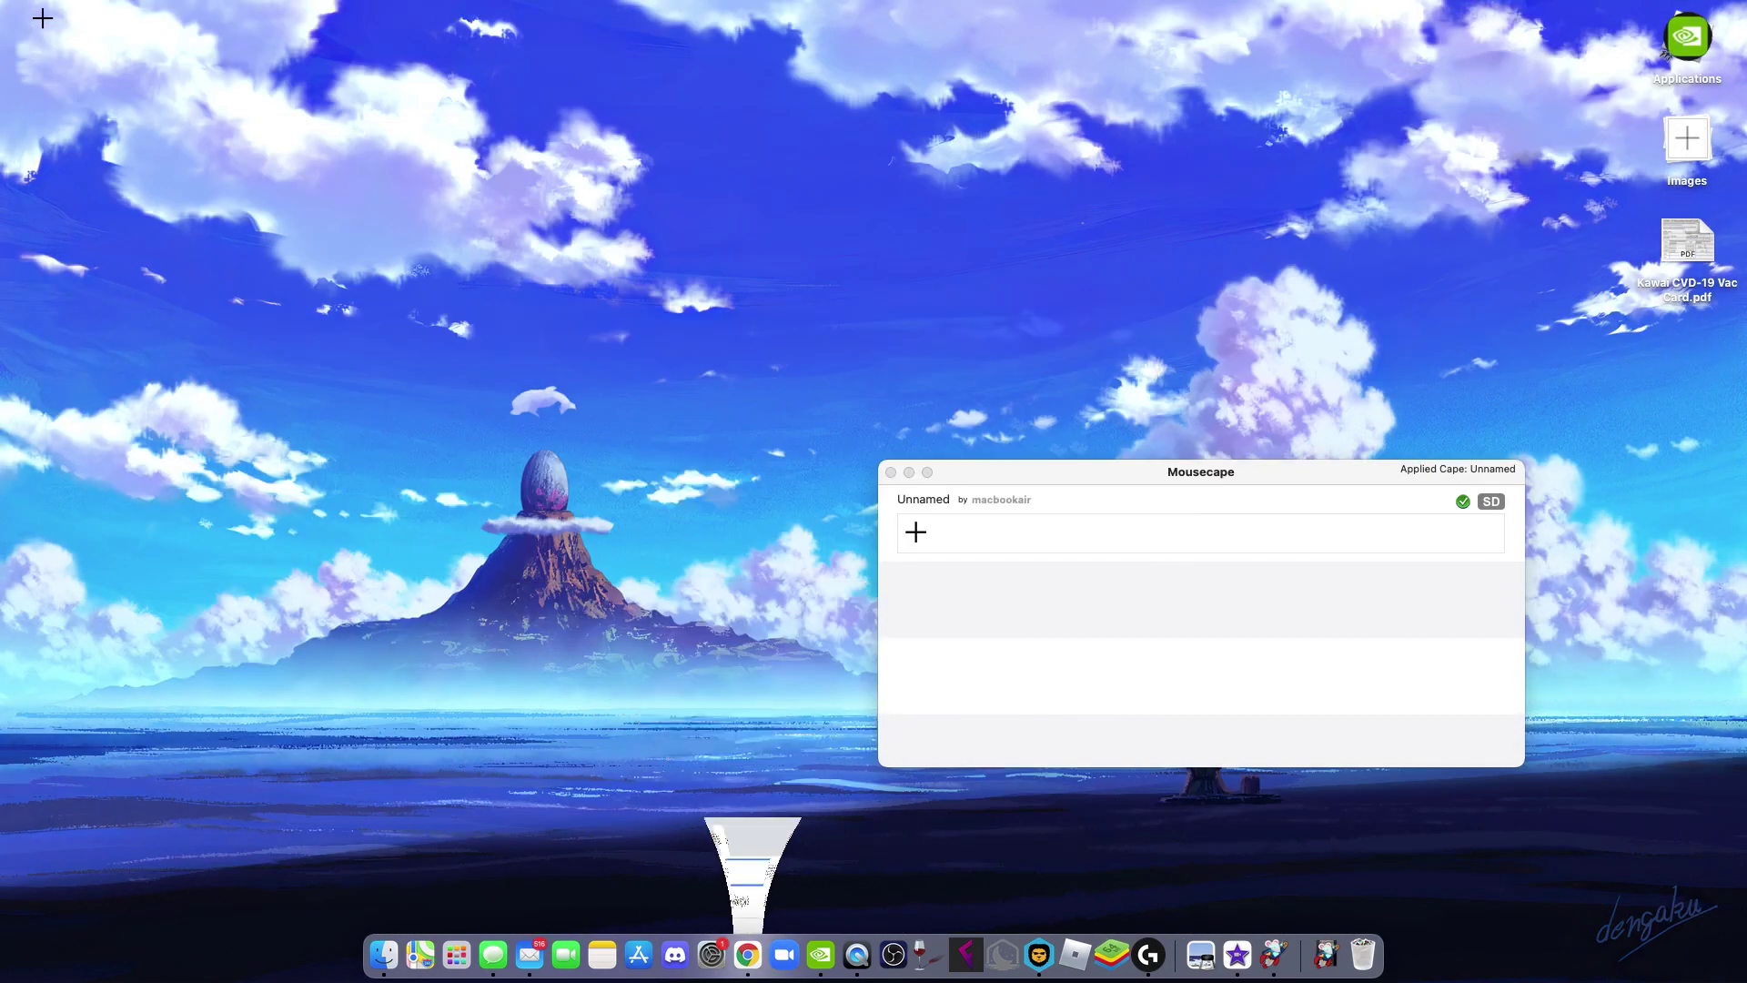
drag(1357, 462, 1170, 259)
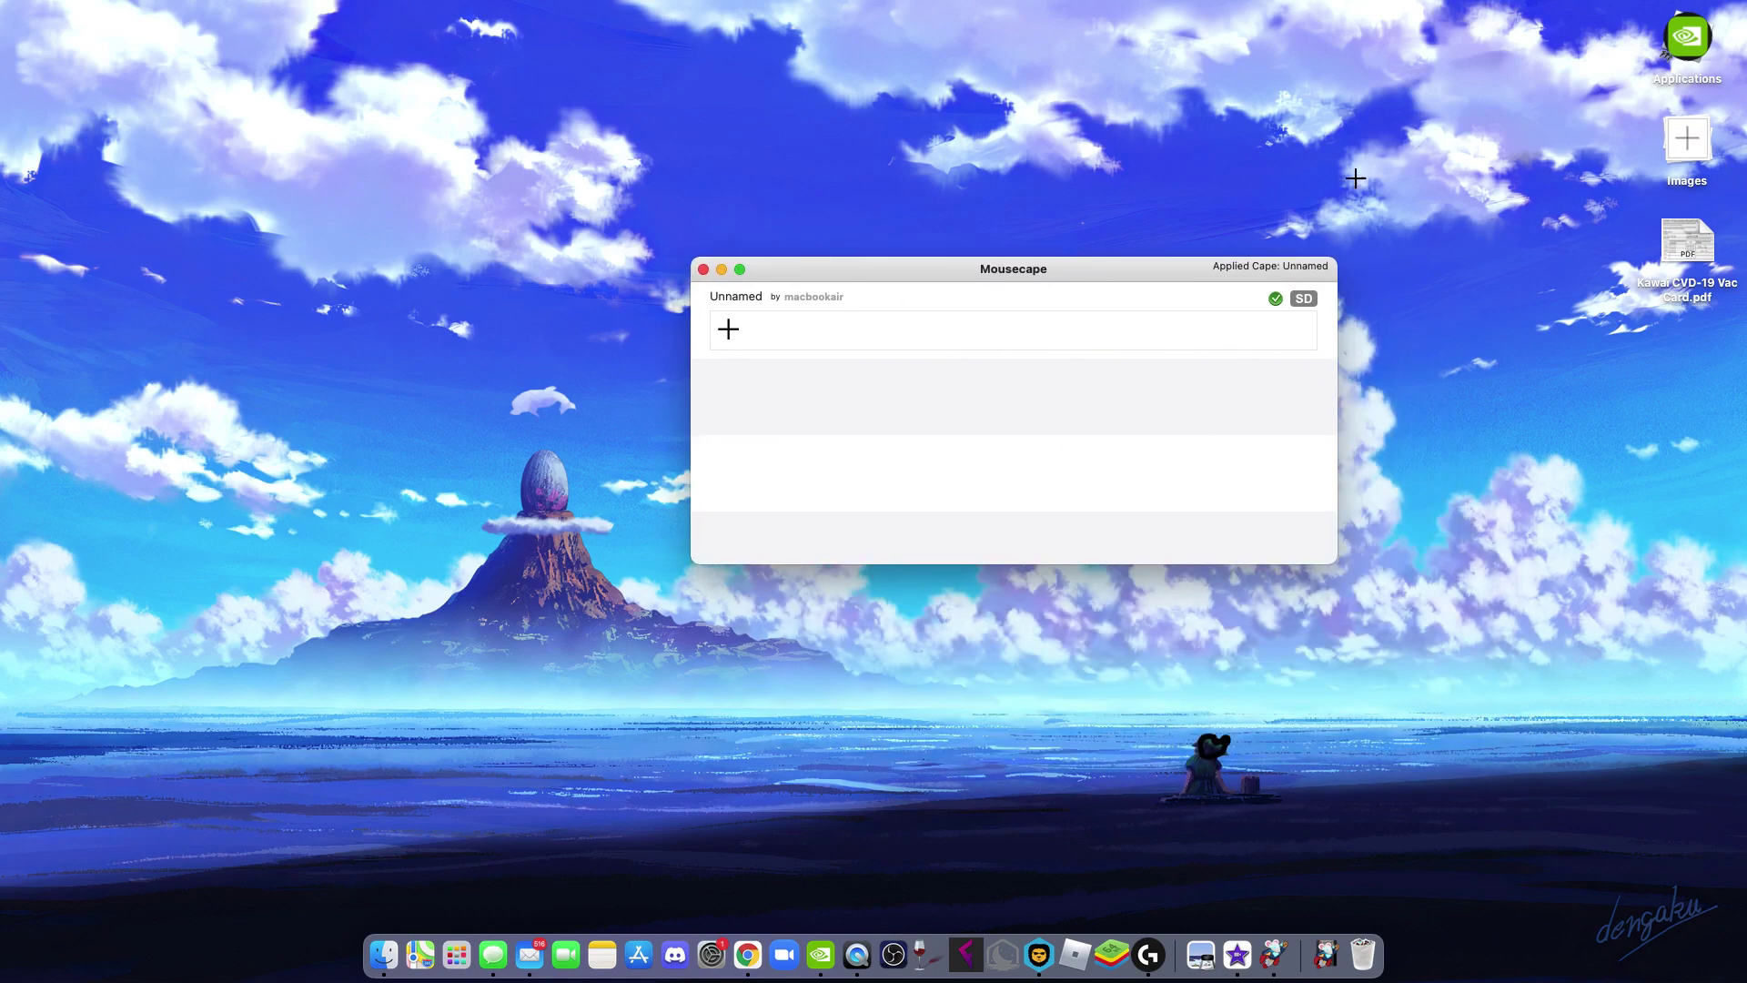
drag(1018, 260, 749, 149)
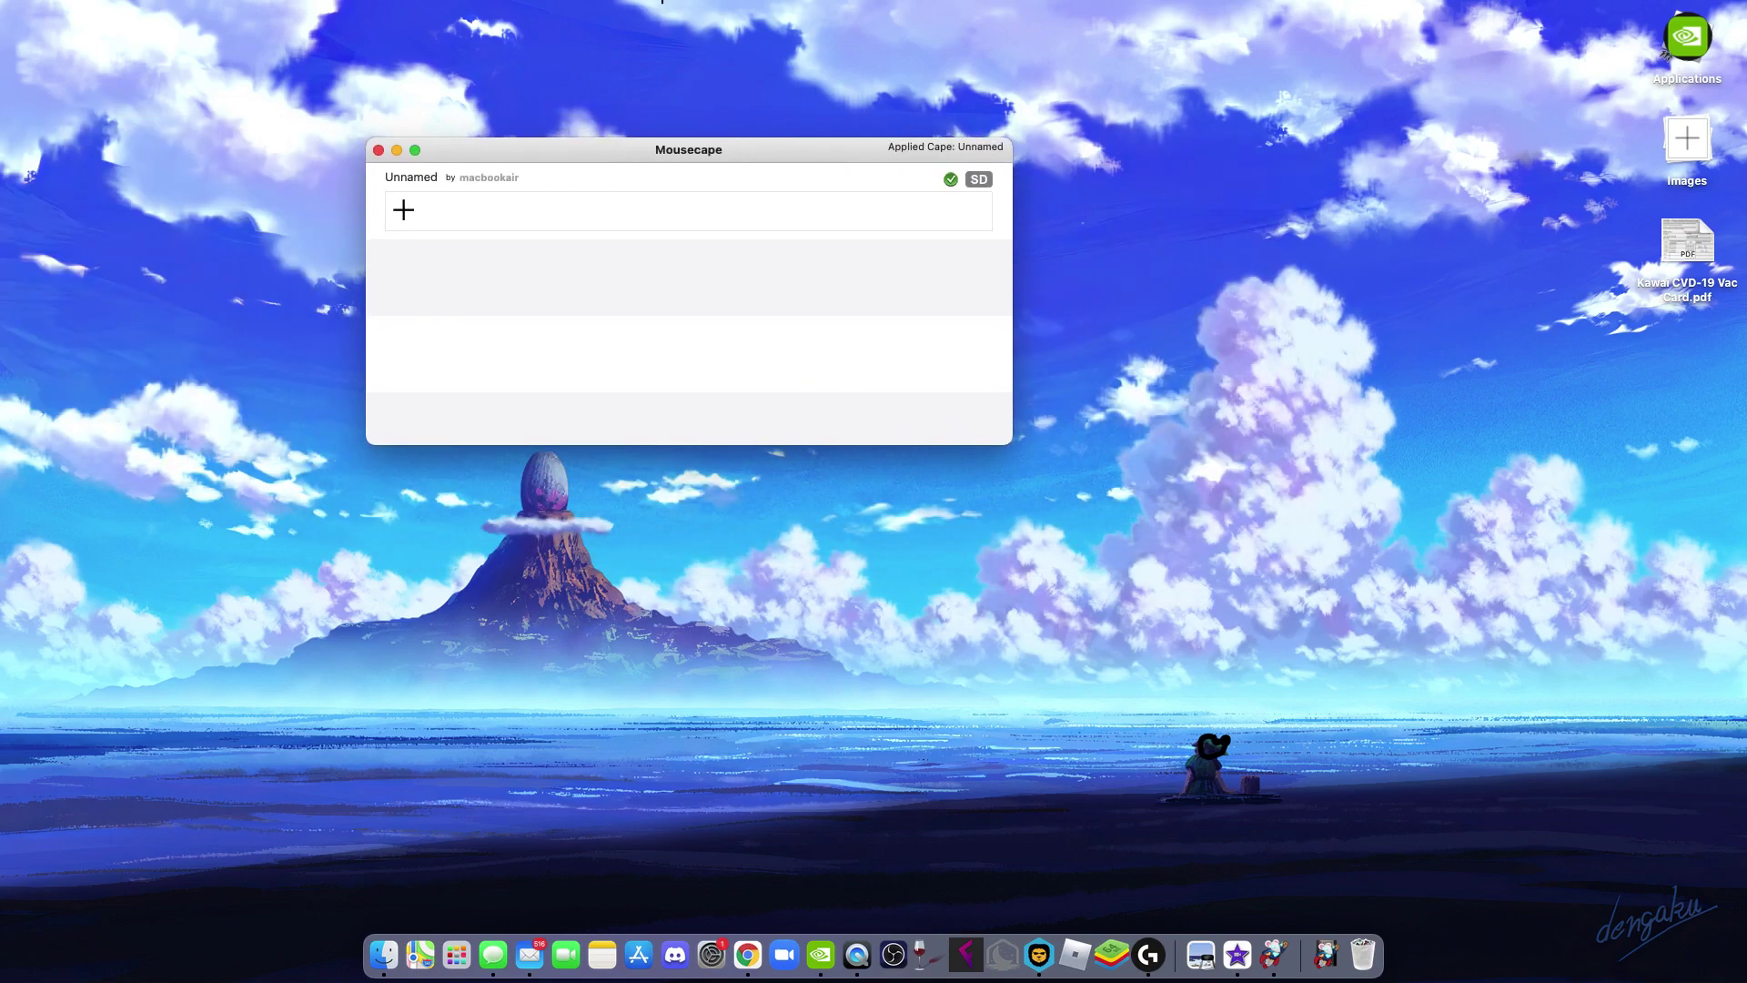
- Create a new blank cape with File > New Cape
mouse_move(632, 2)
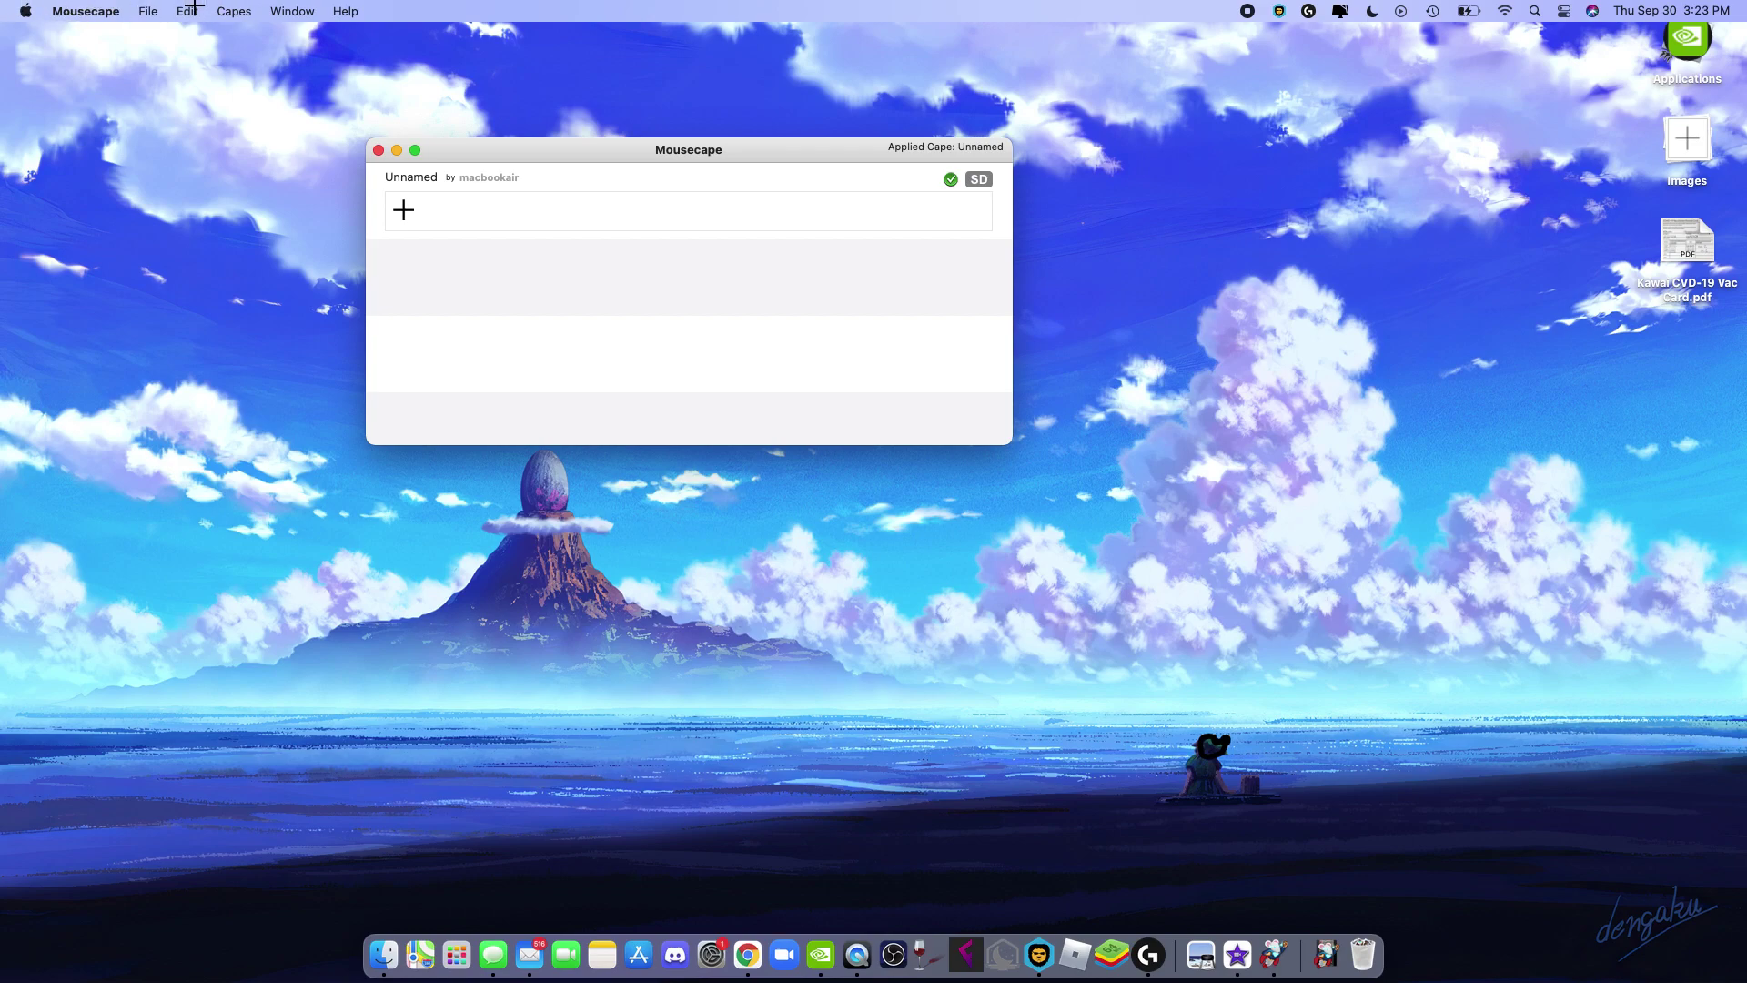
click(228, 11)
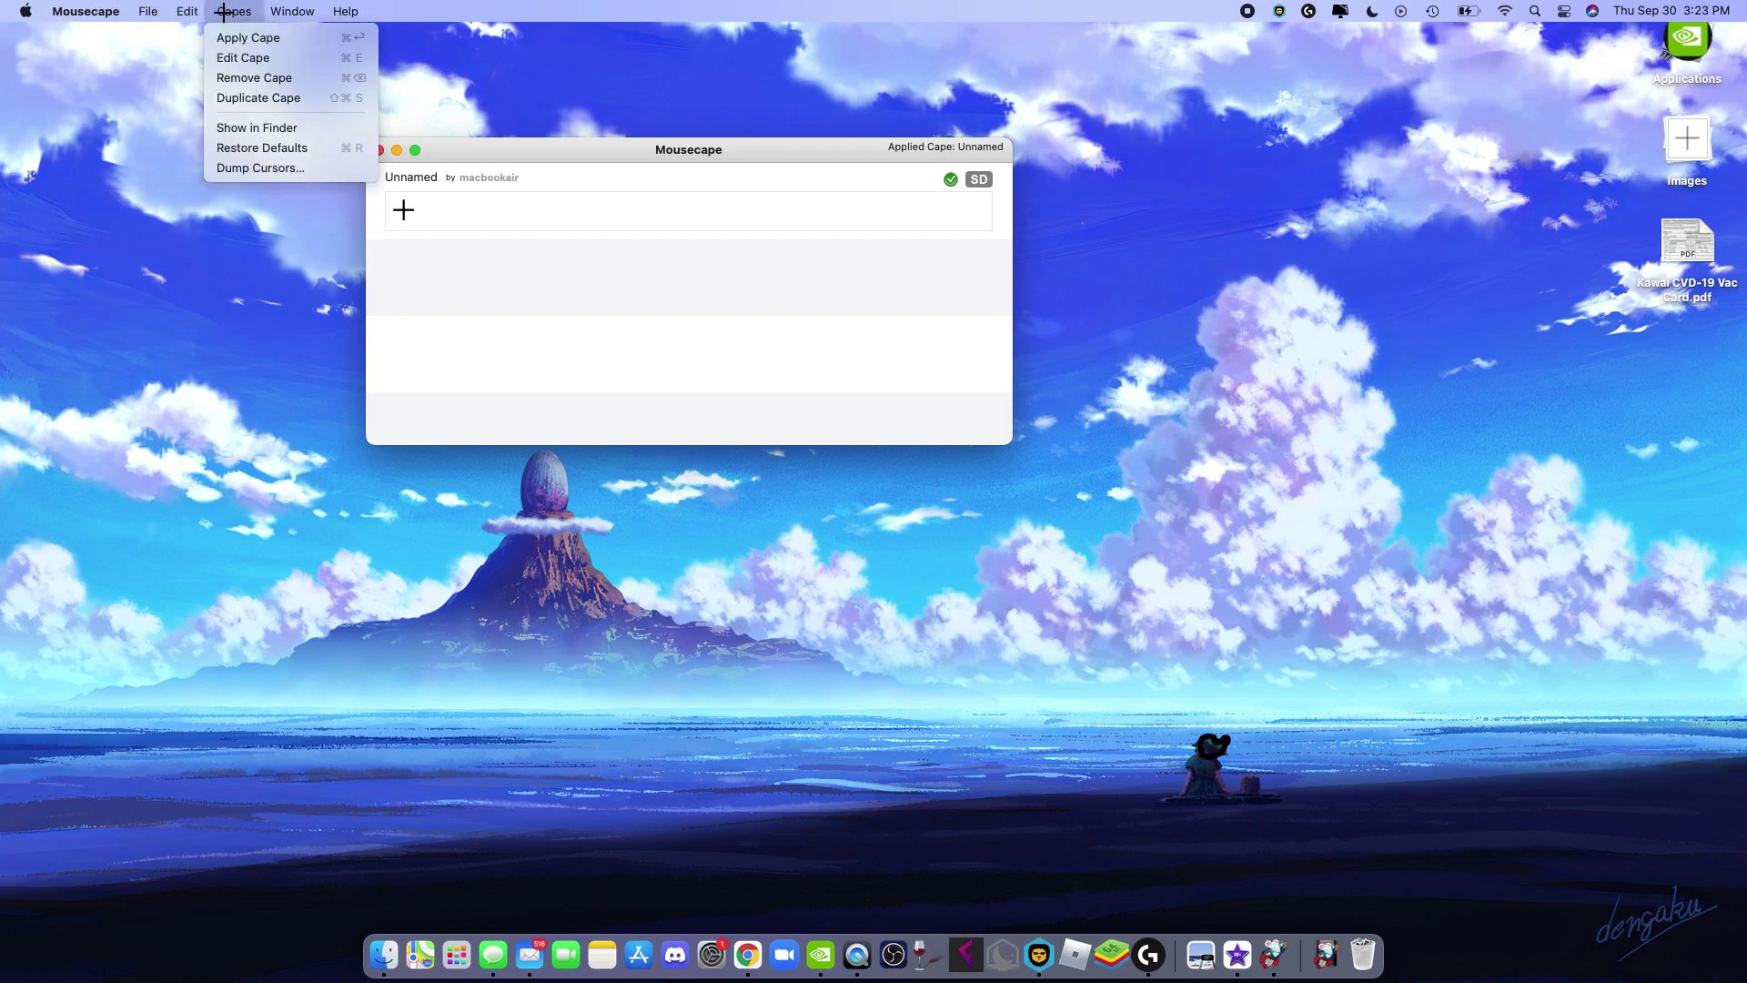
mouse_move(140, 11)
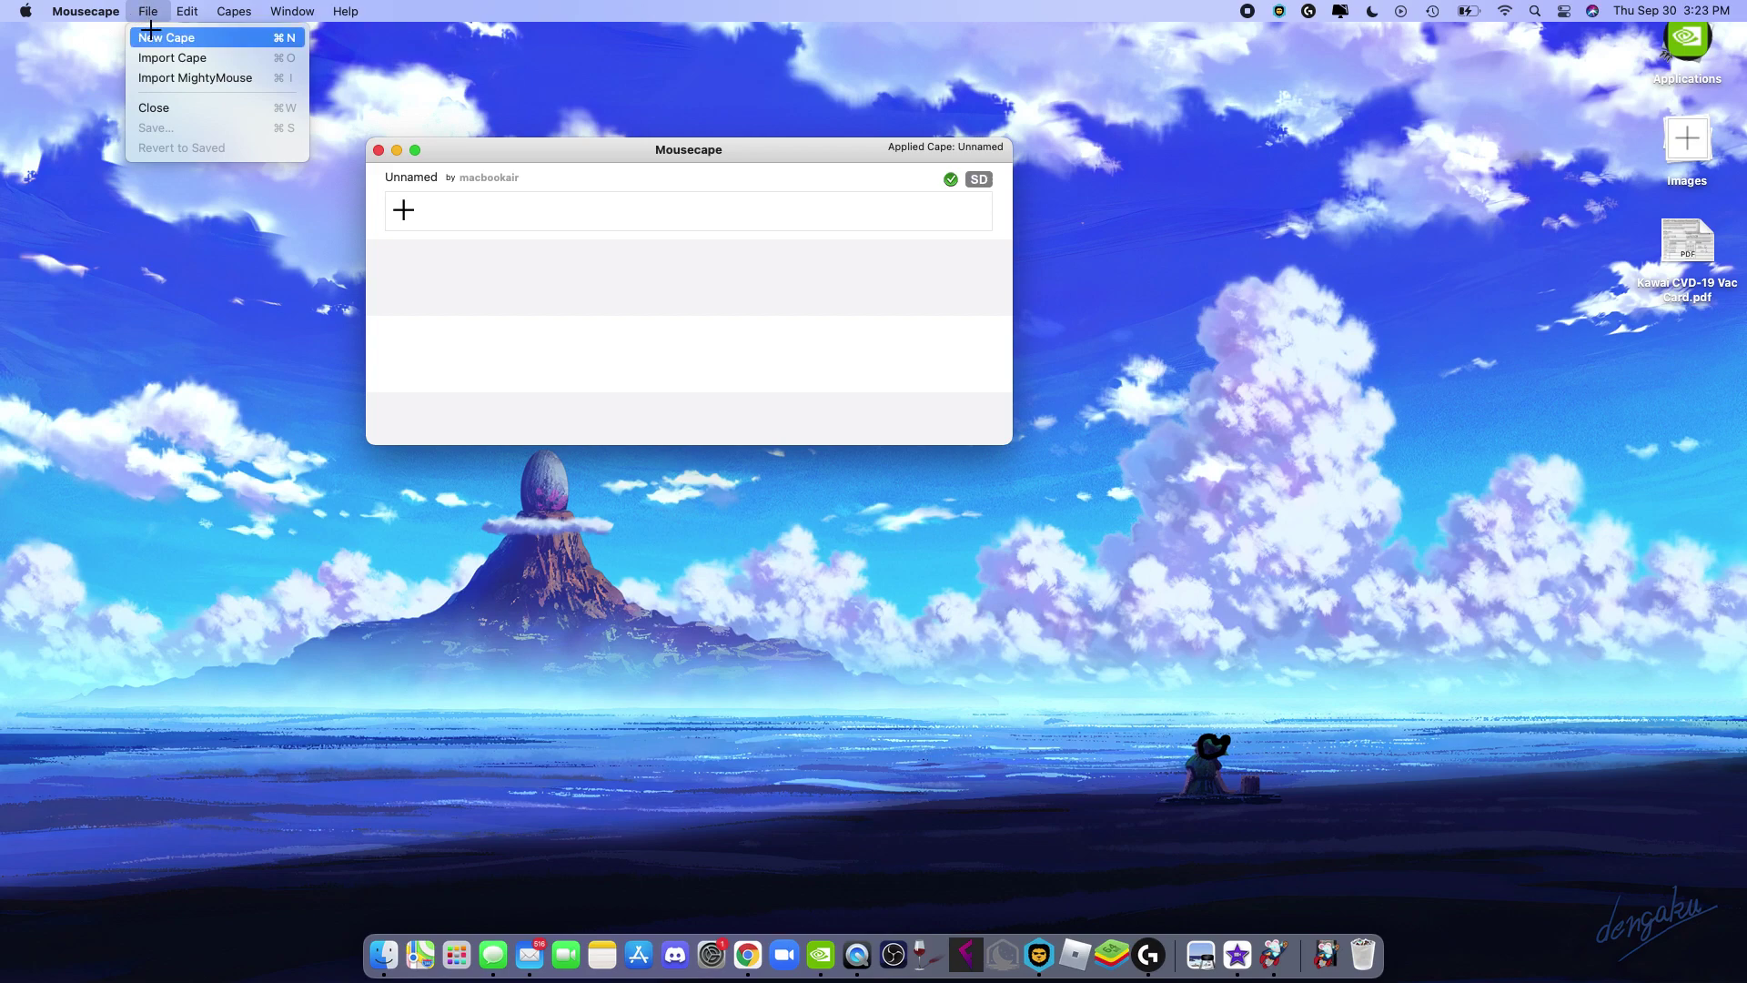
click(153, 37)
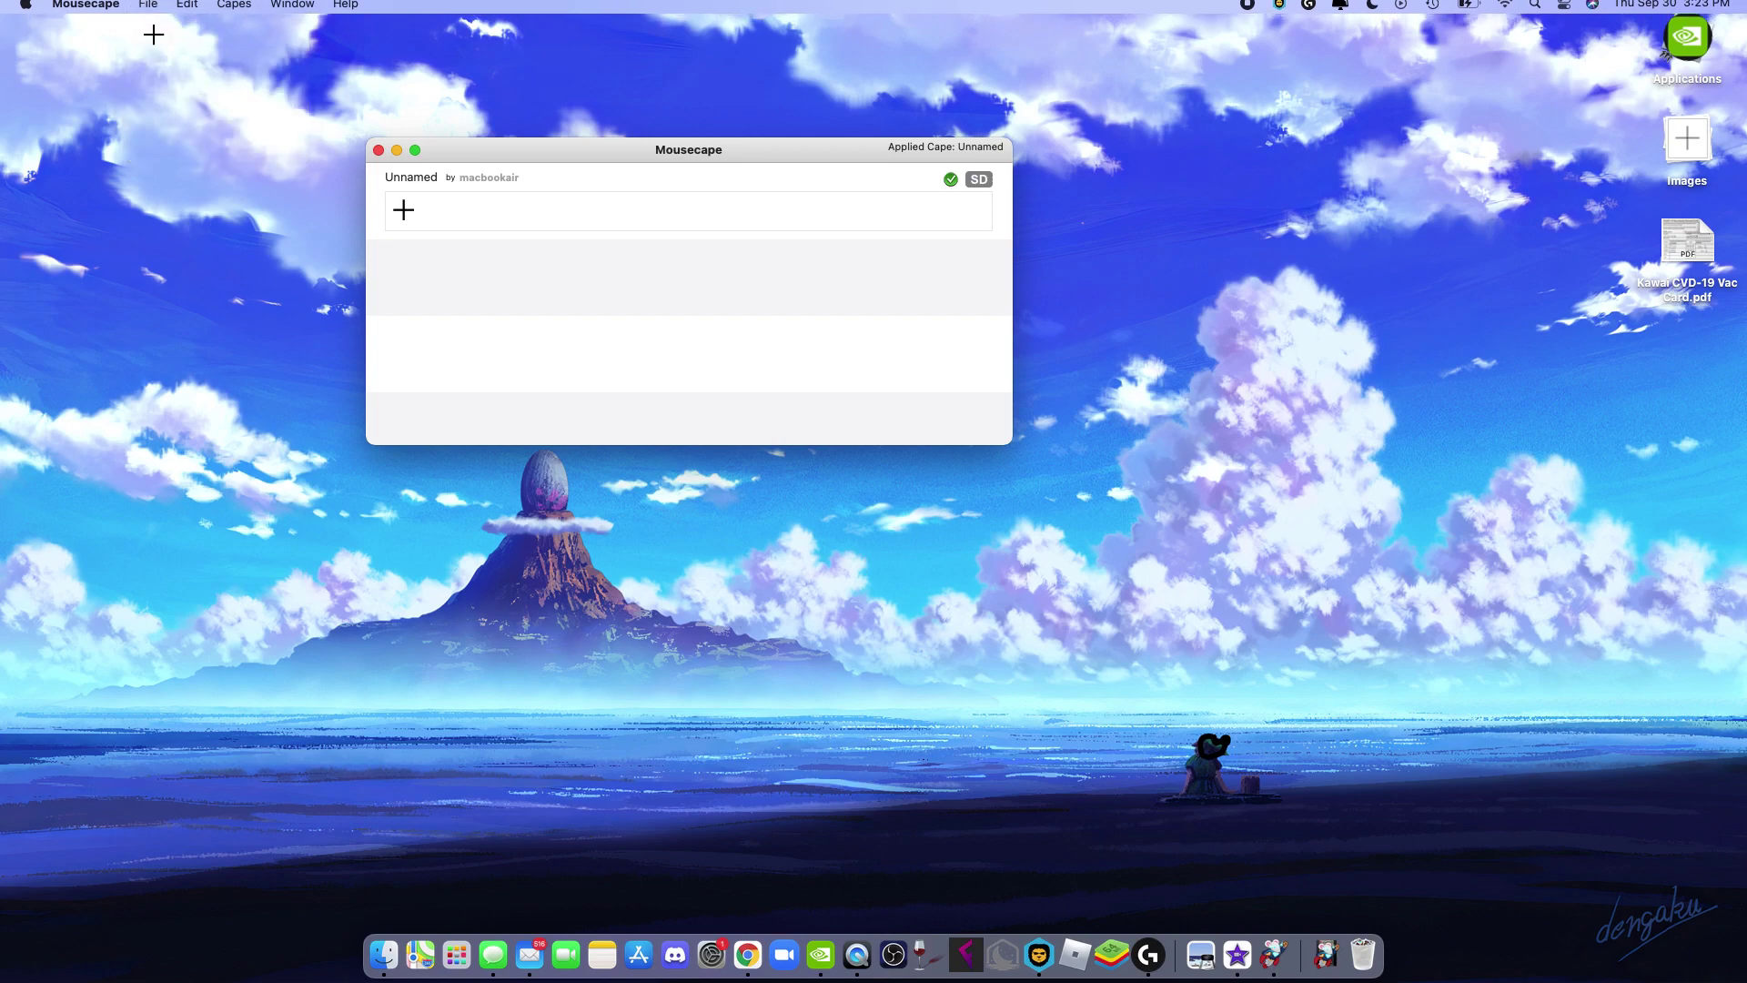
- Open the new top Unnamed cape in the cape editor
click(482, 198)
right_click(499, 205)
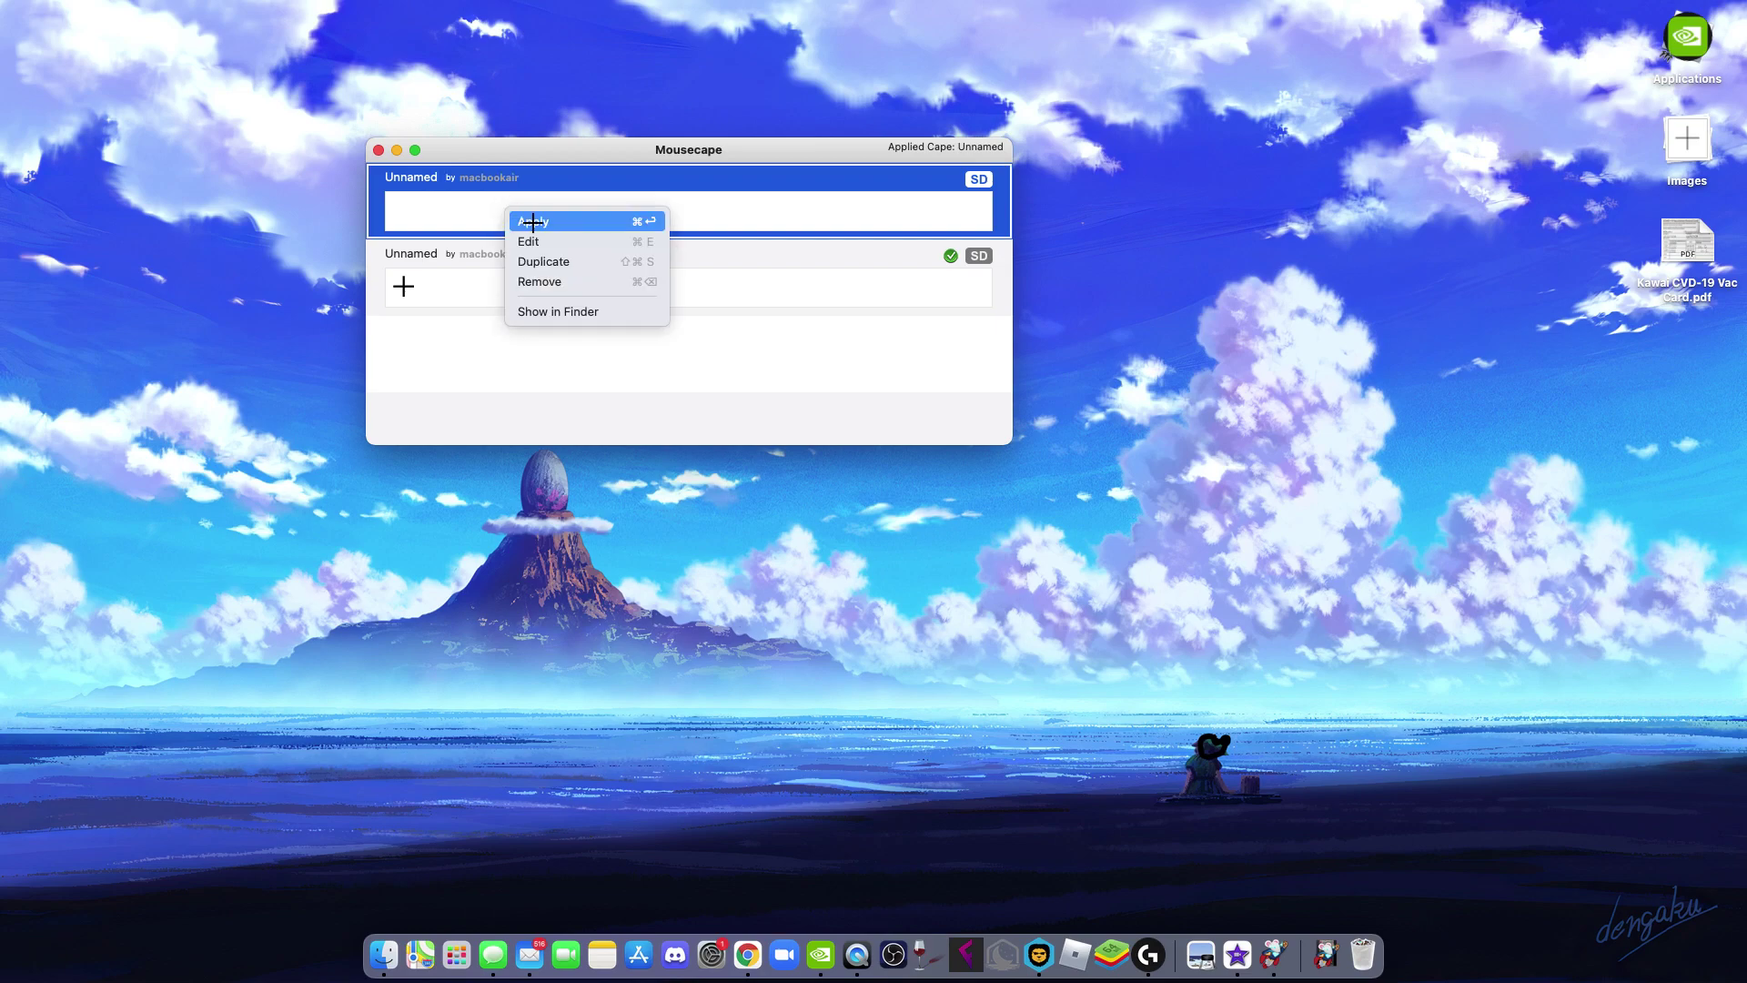
click(567, 237)
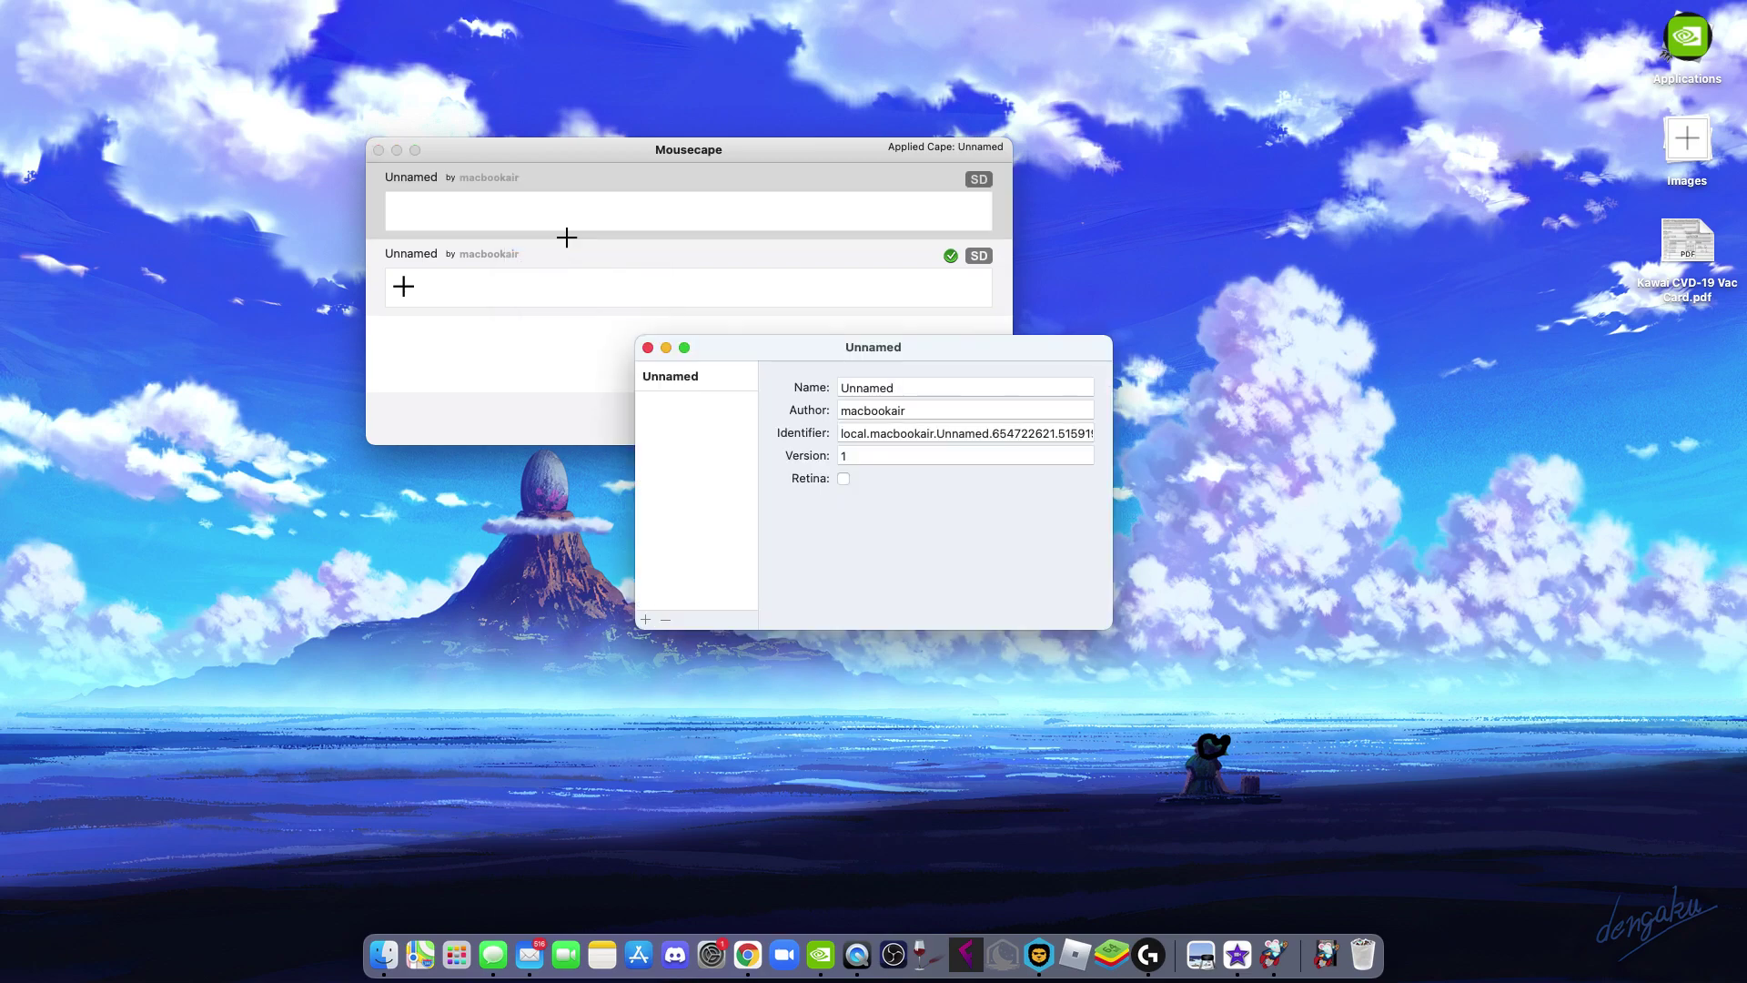
- Add a cursor entry to the cape and set its type to Arrow
click(645, 617)
click(696, 402)
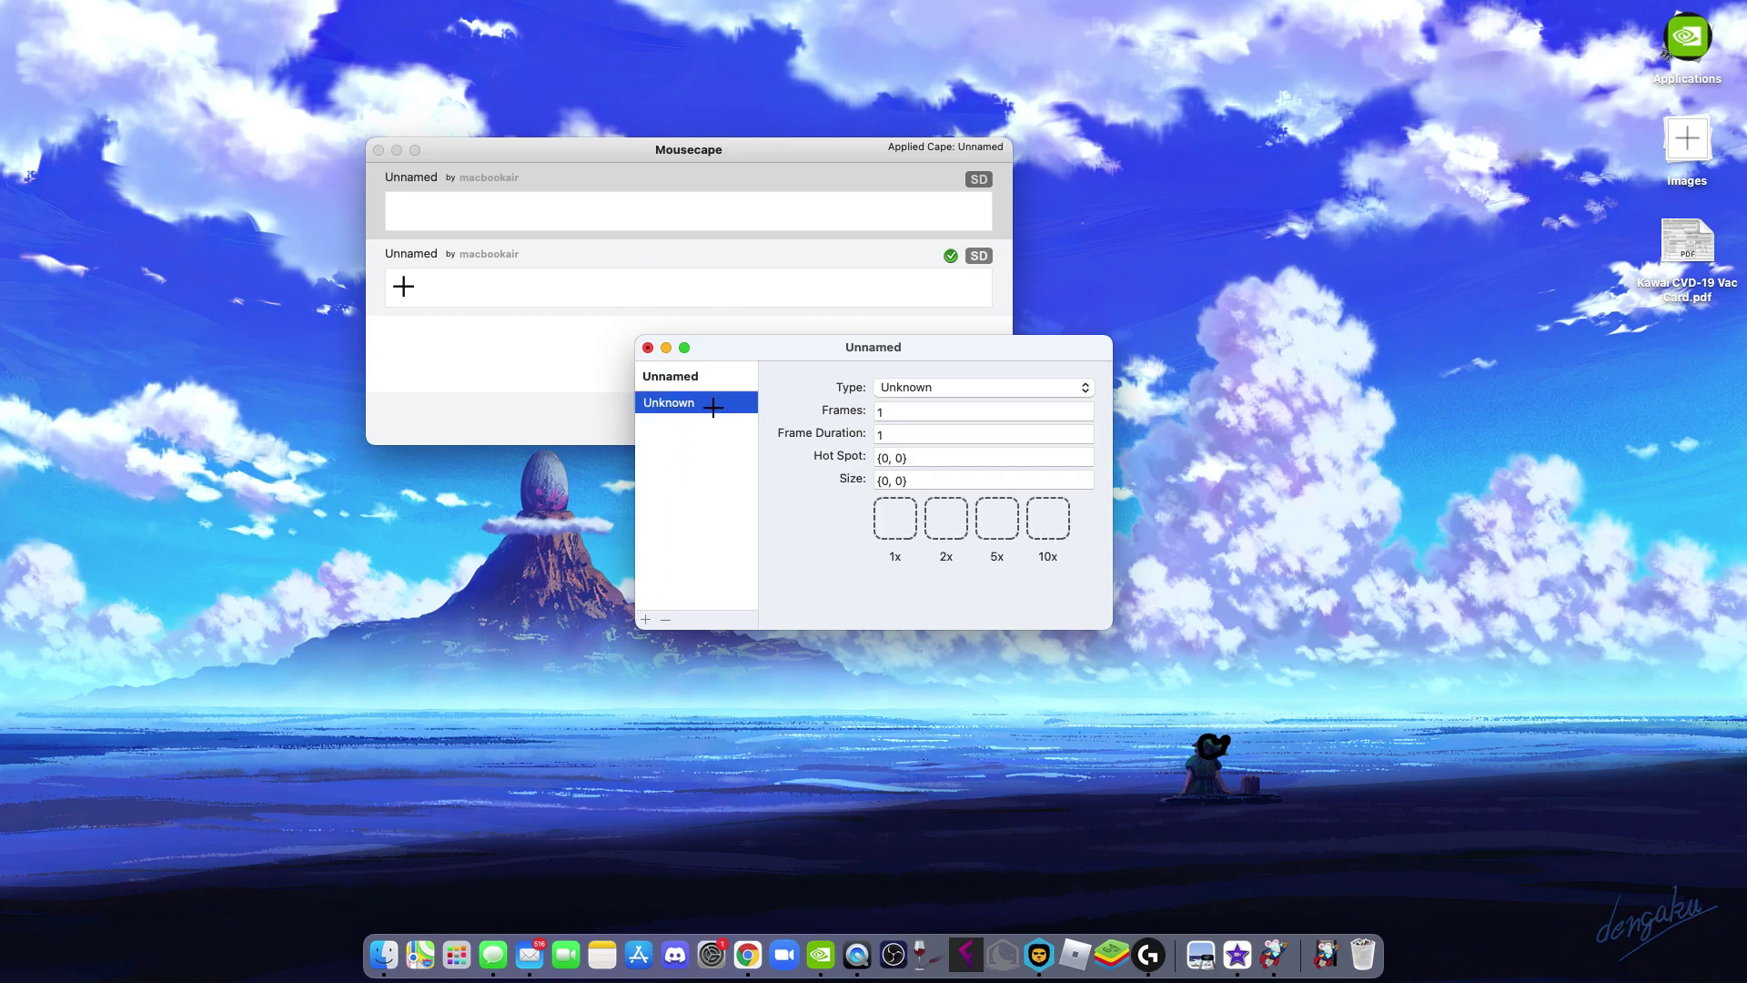
click(955, 383)
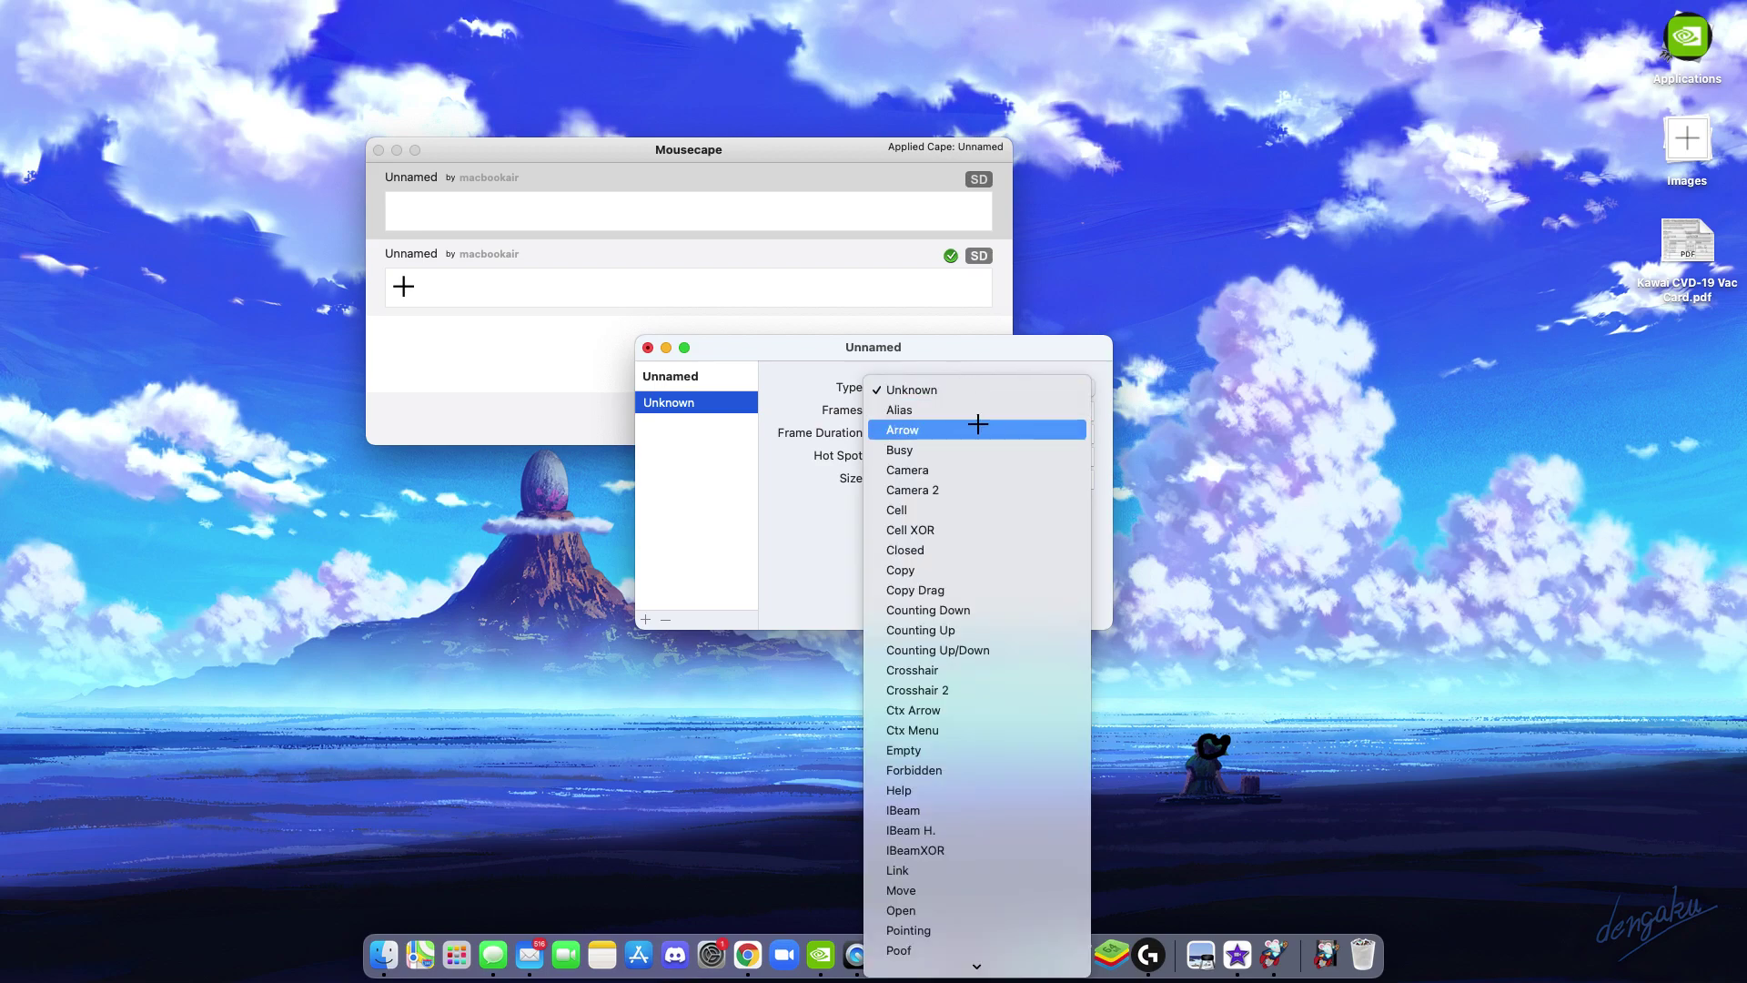
click(981, 426)
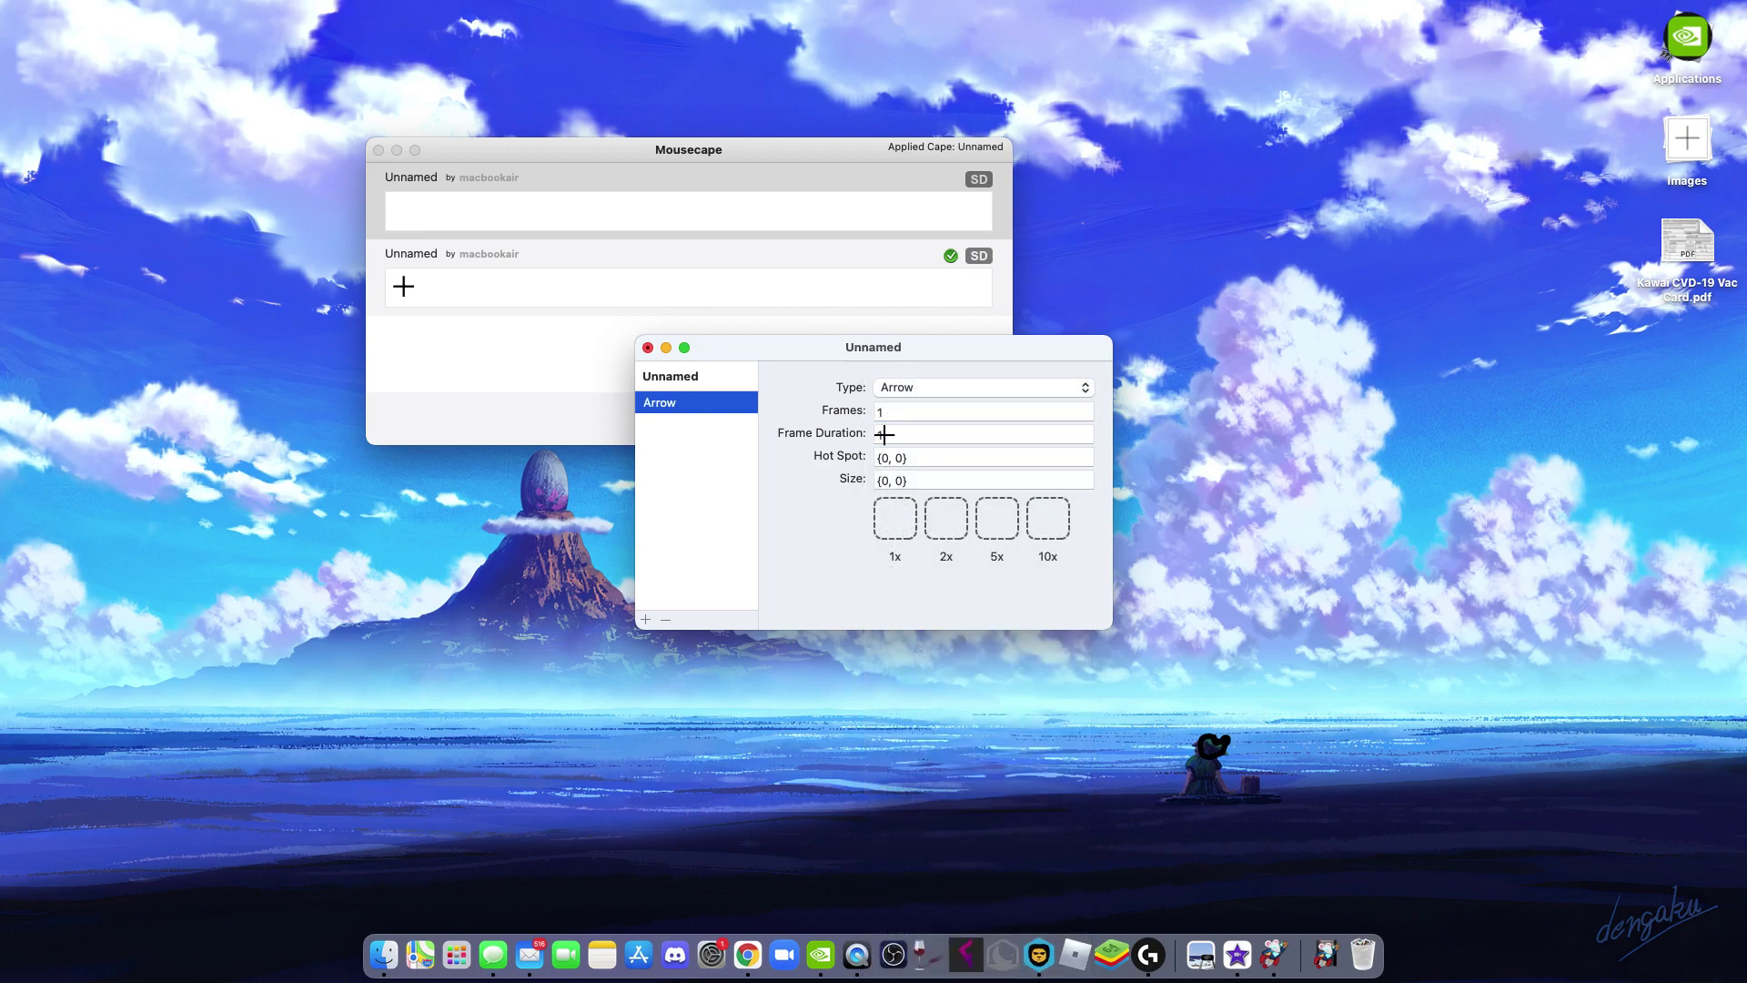
click(1688, 141)
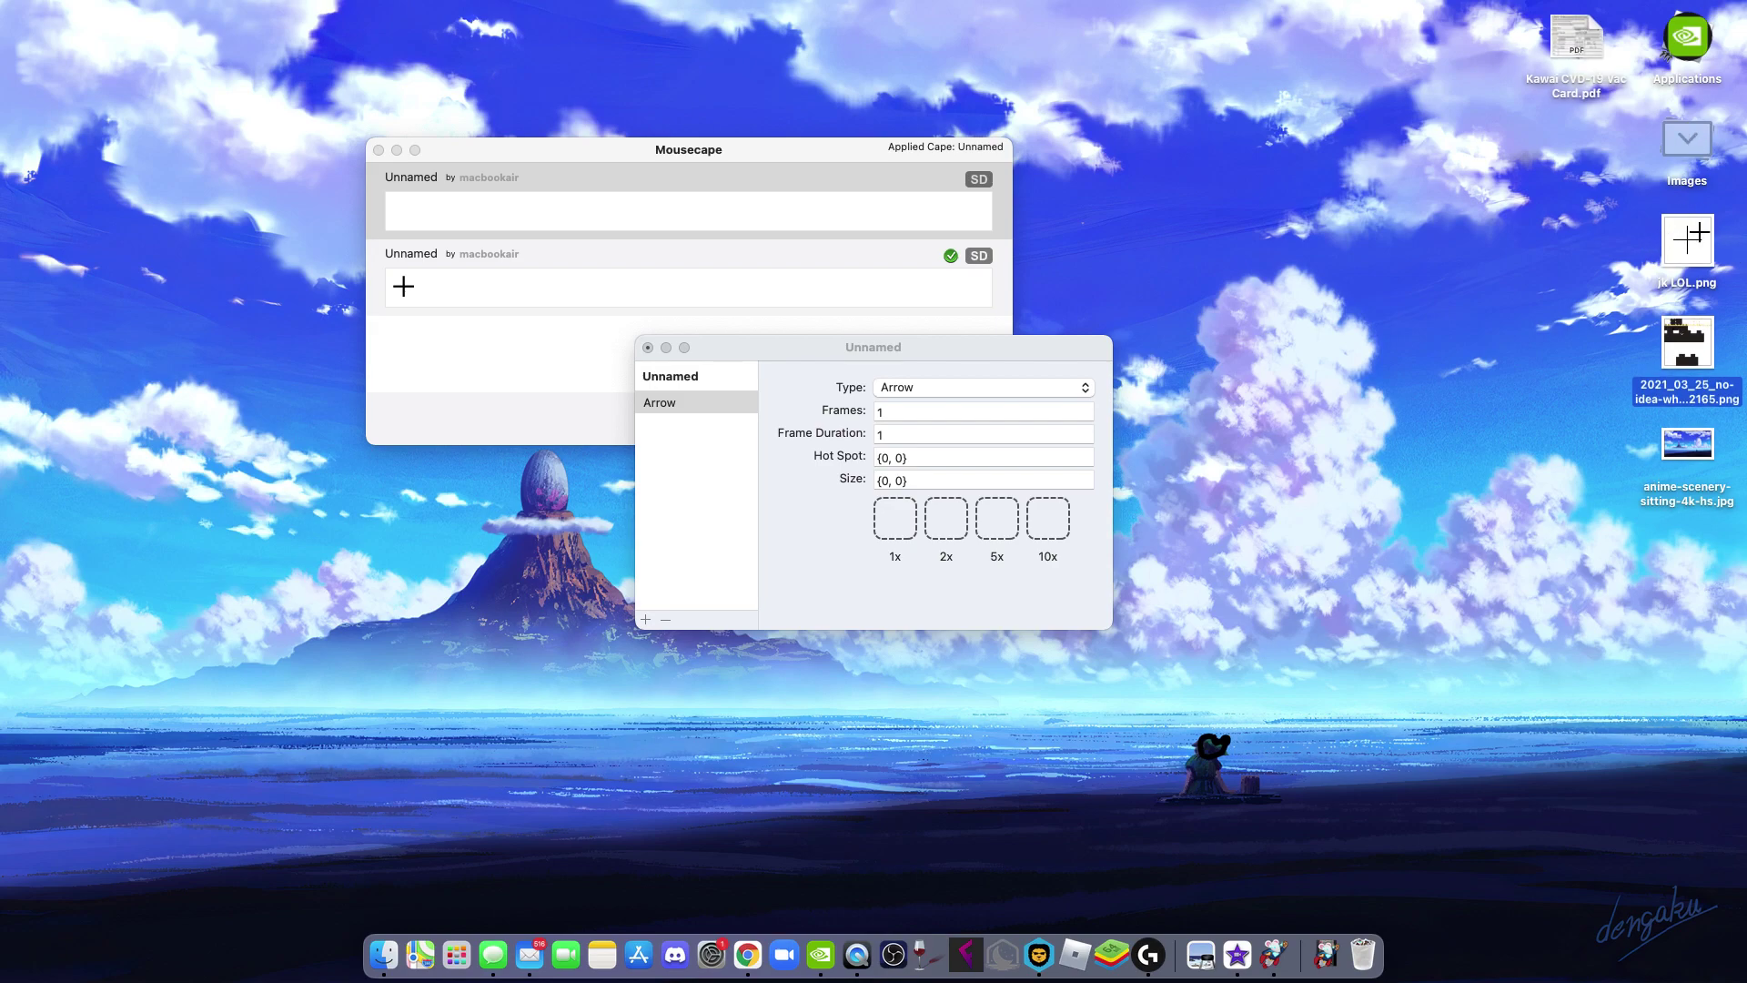
- Bring in the jk LOL.png cross image and set the Arrow hot spot to {24, 23}
drag(1698, 232, 928, 514)
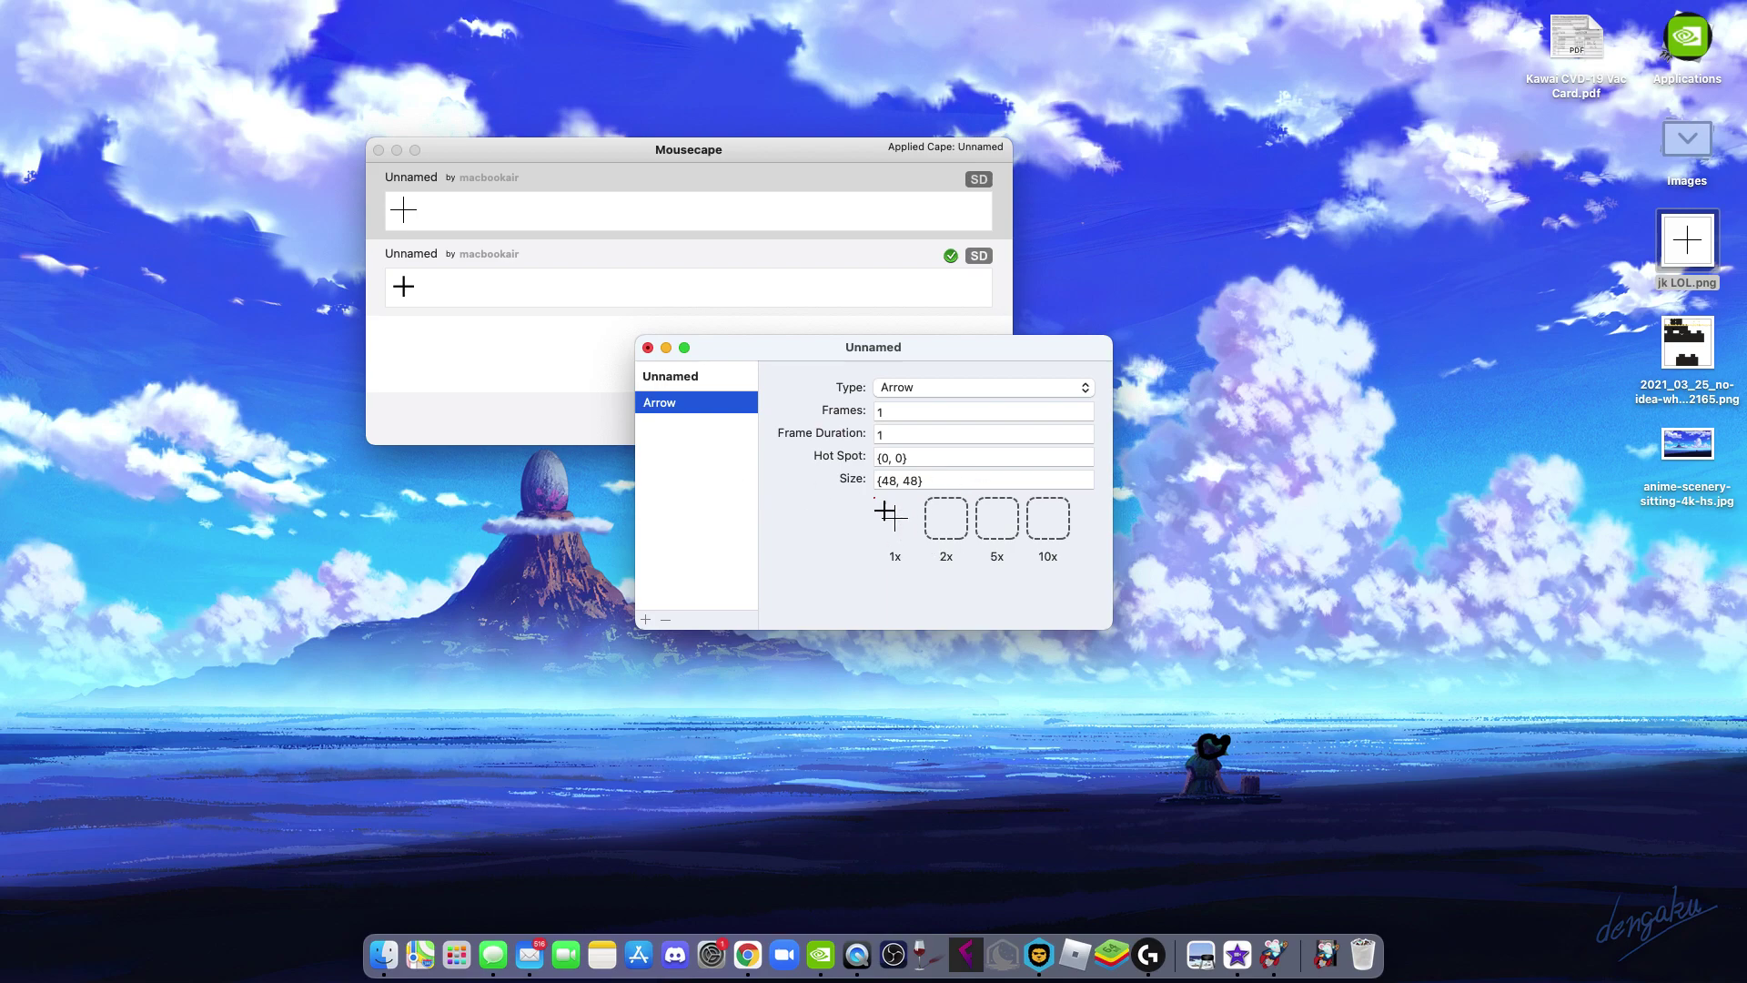
click(896, 457)
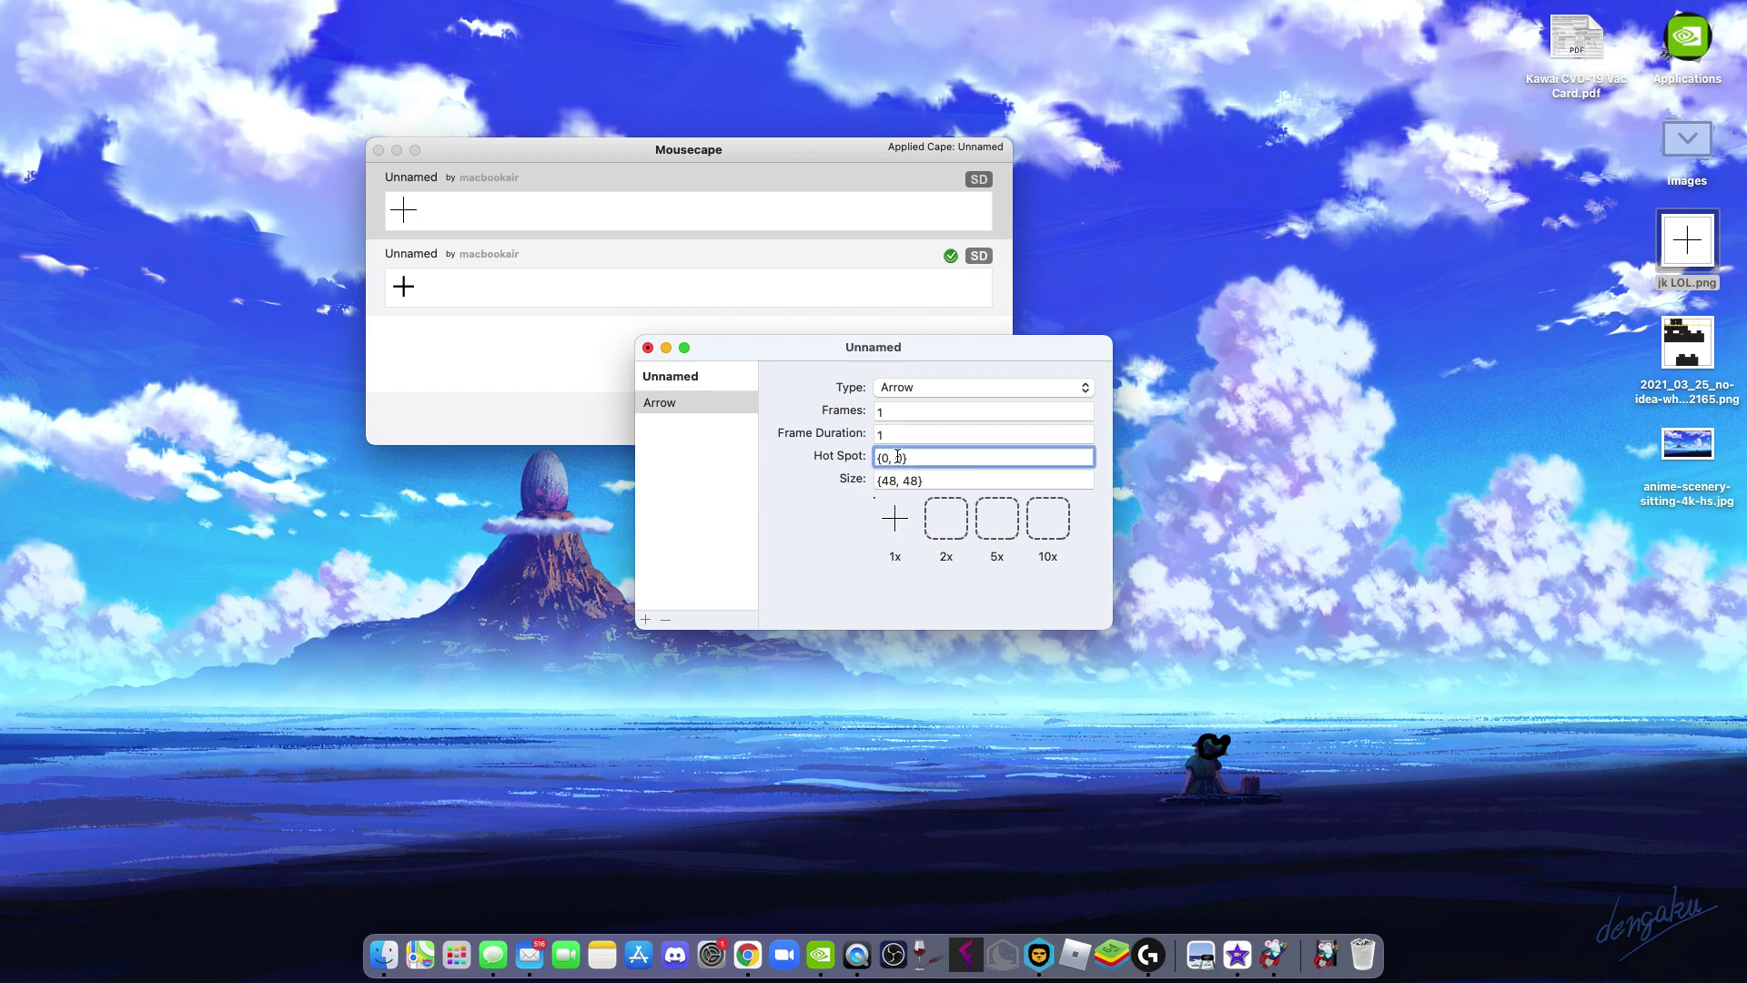
key(BackSpace)
text(8)
key(BackSpace)
text(20)
- Set the Arrow cursor's size to {39, 39}
click(897, 481)
key(BackSpace)
key(BackSpace)
key(BackSpace)
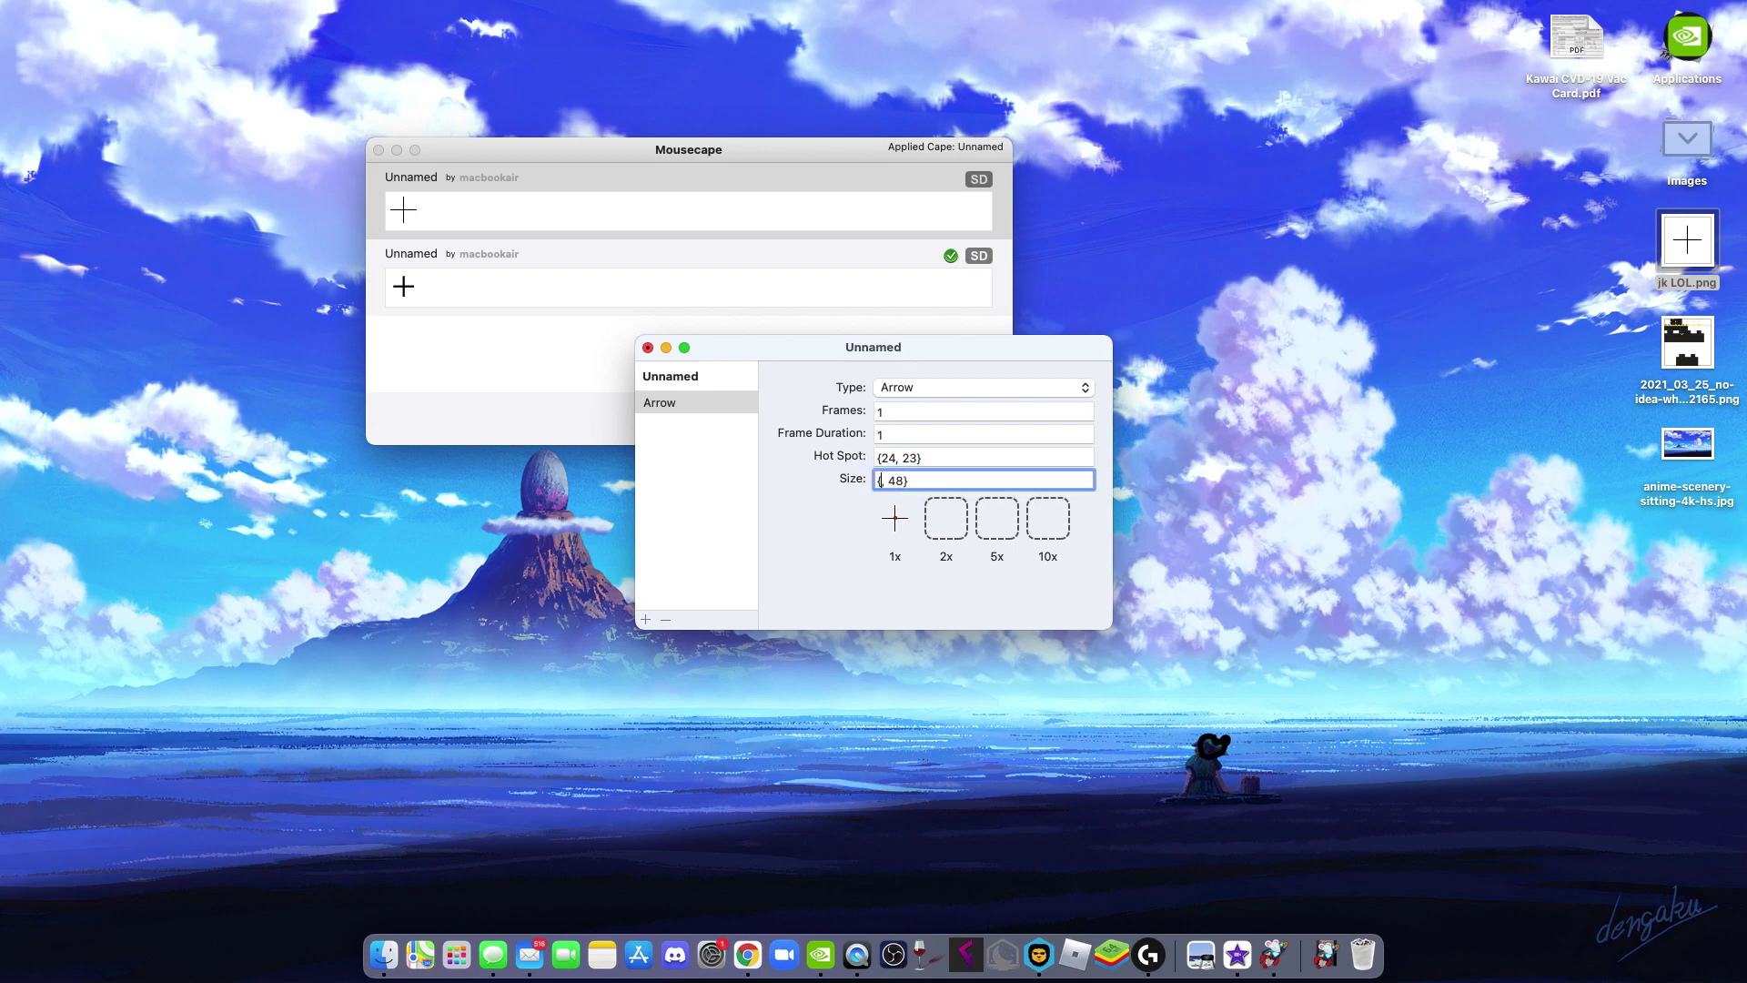
text(39,)
text(39)
key(super+a)
- Close the cursor editor and save the edited crosshair cape
click(647, 347)
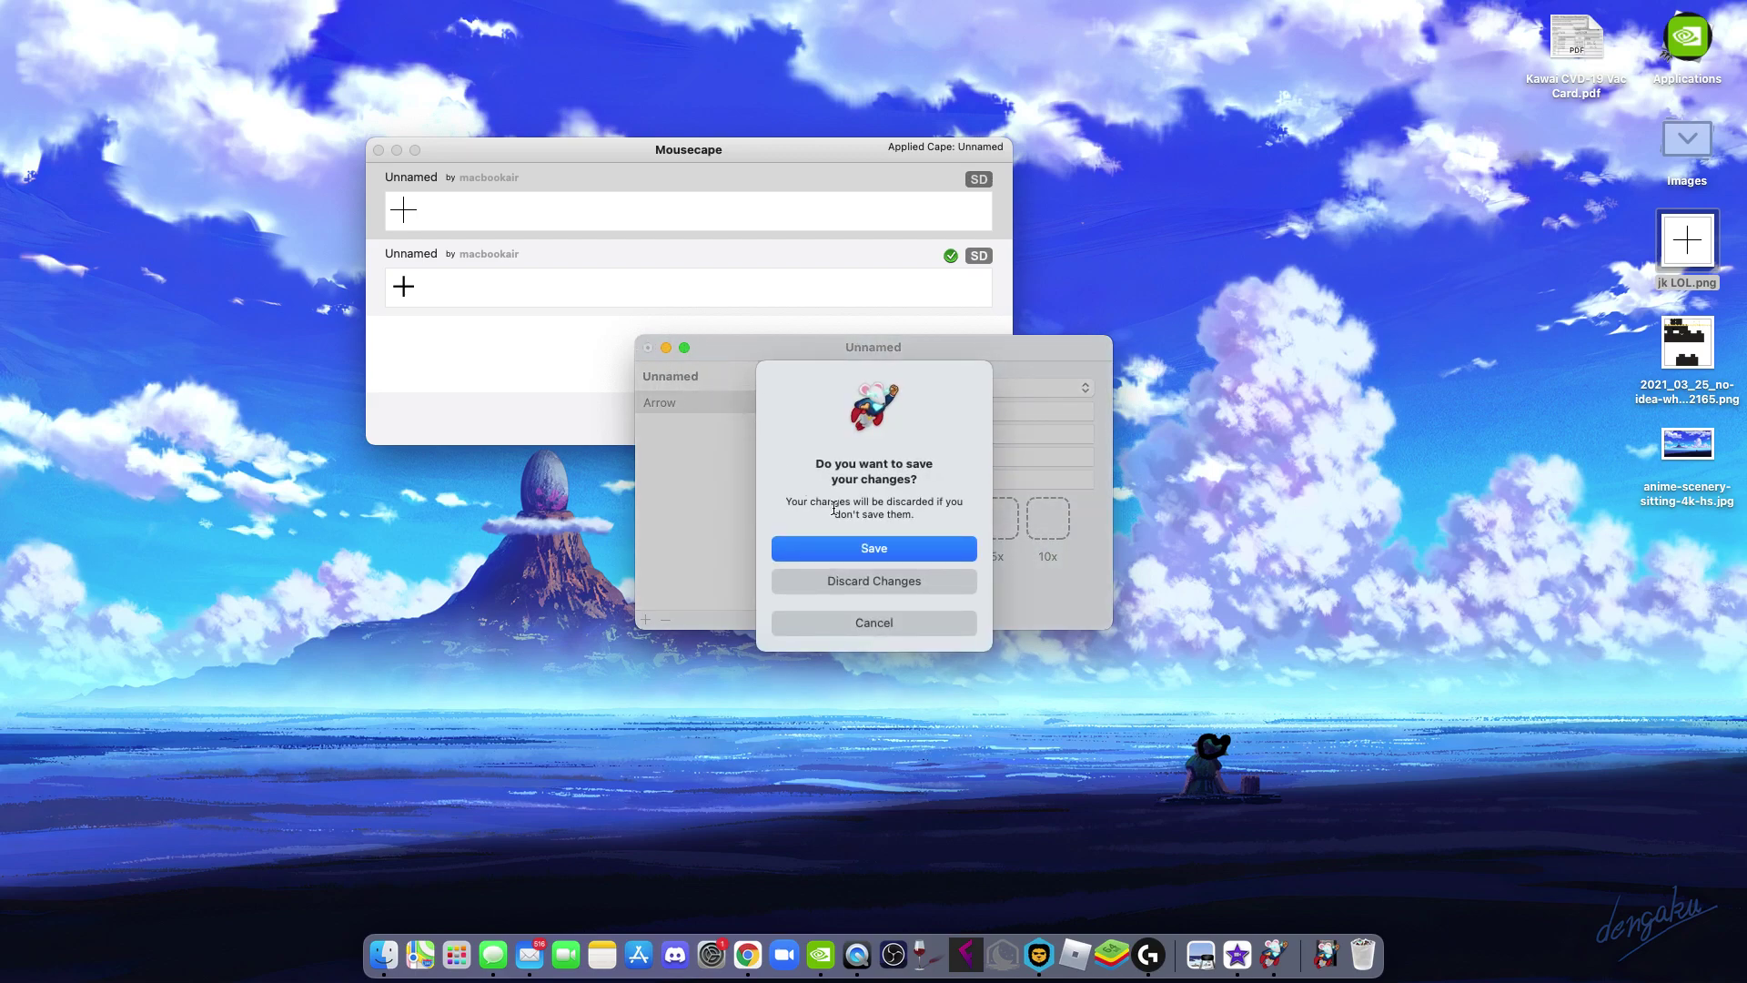
click(869, 546)
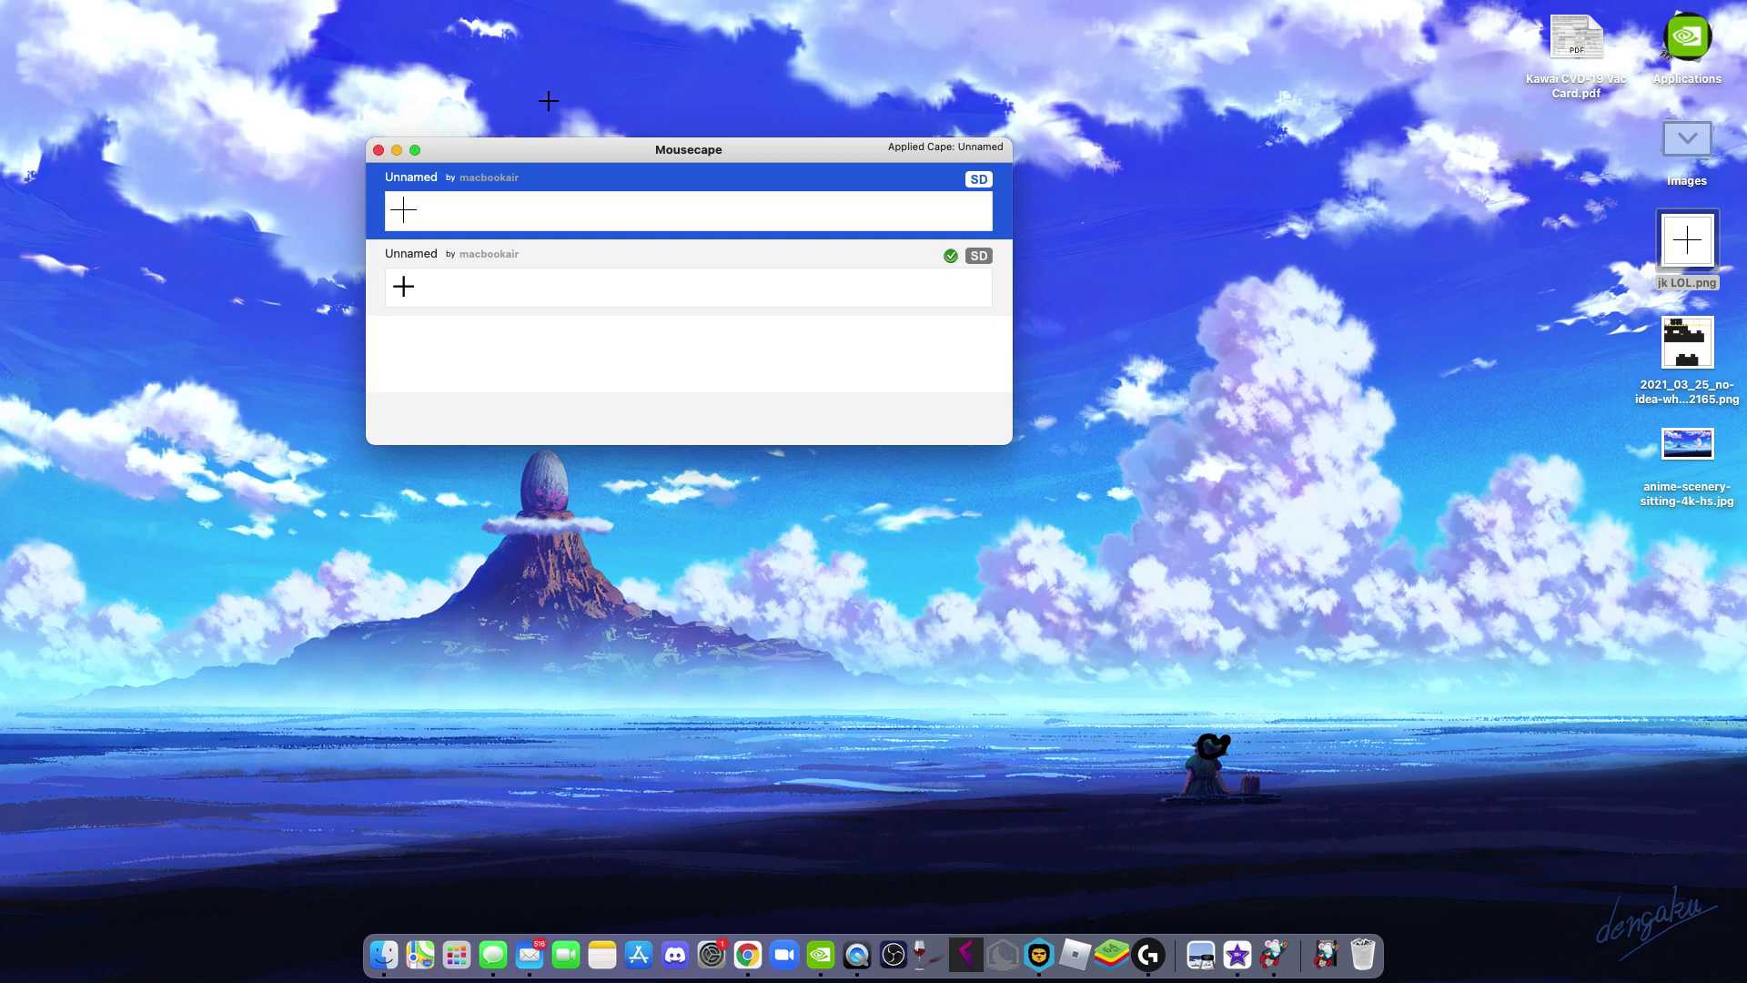
drag(590, 144, 632, 132)
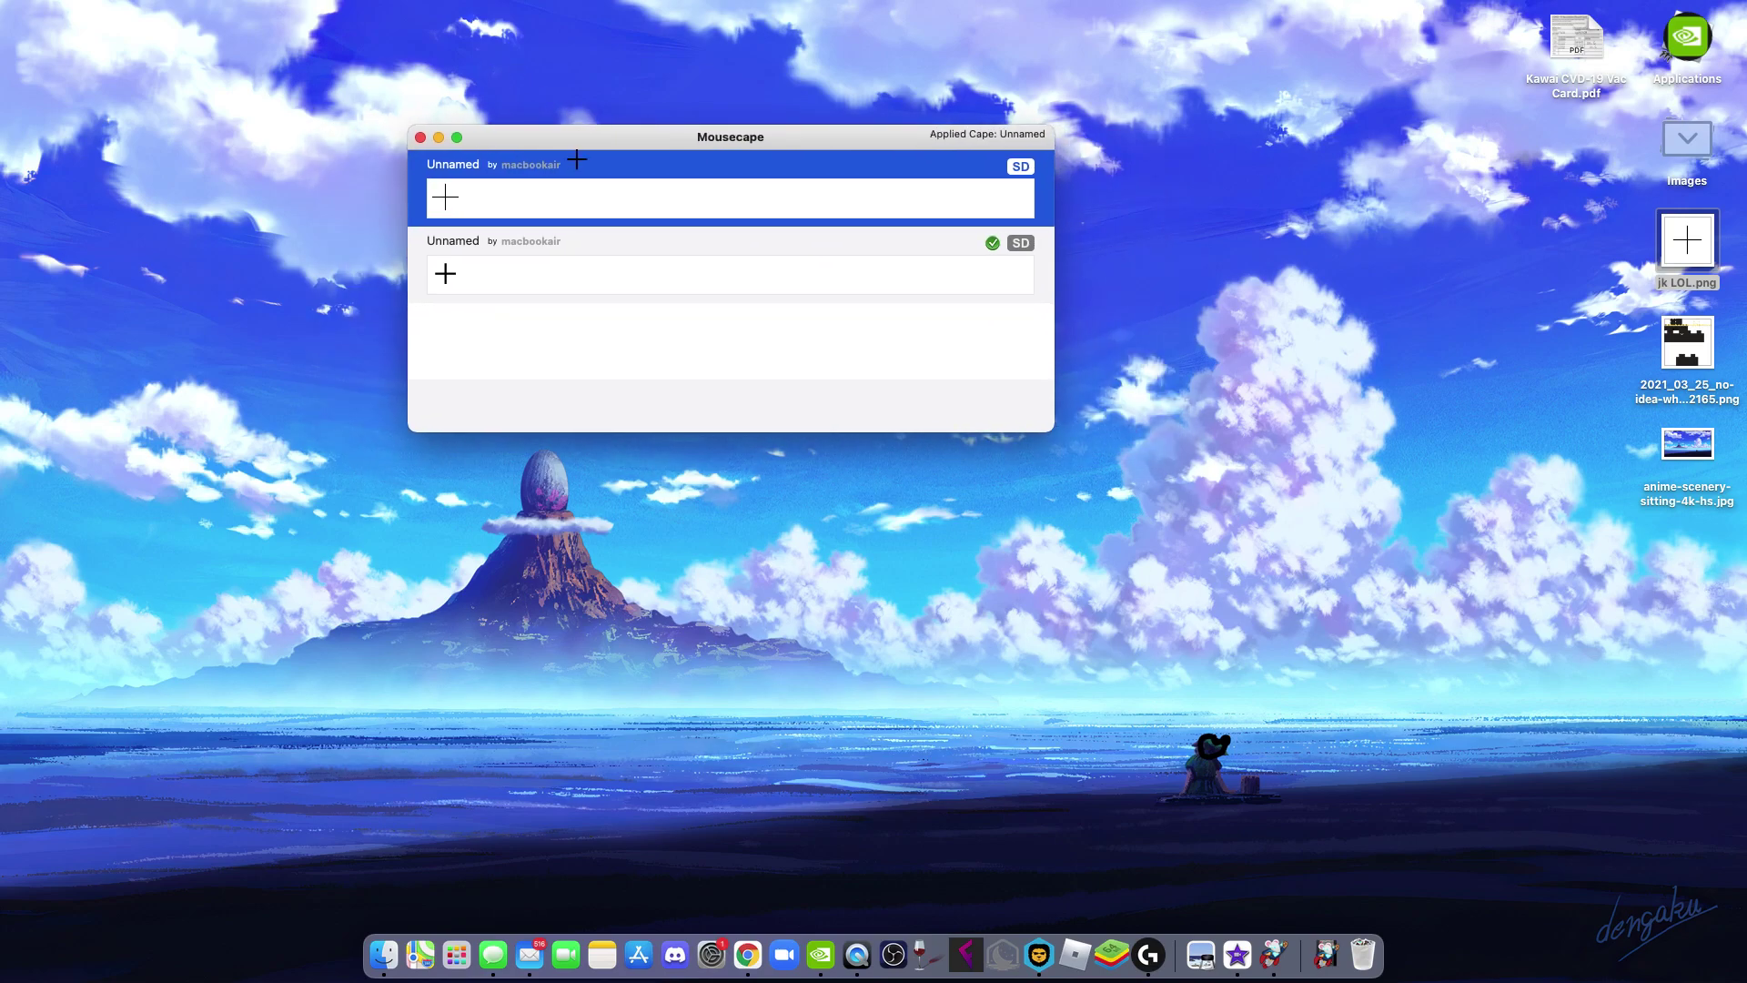
- Apply the top crosshair cape as the Mac pointer, then bring Chrome forward
right_click(447, 194)
click(487, 210)
double_click(451, 271)
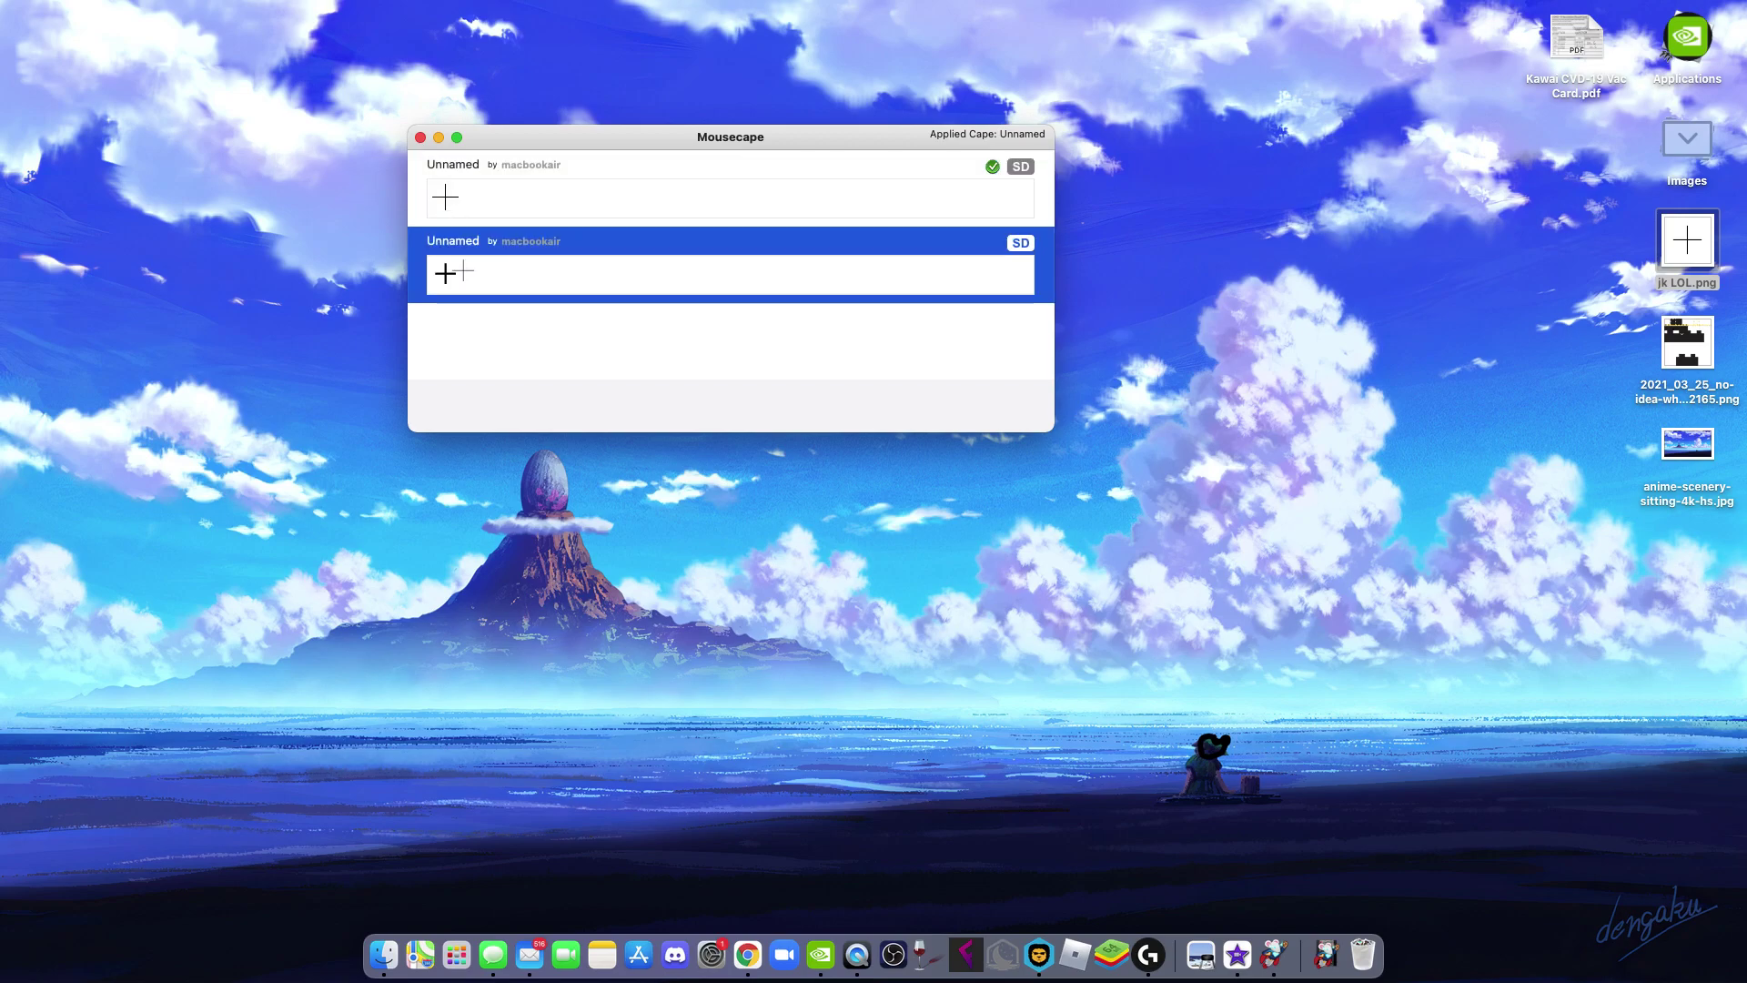
click(446, 198)
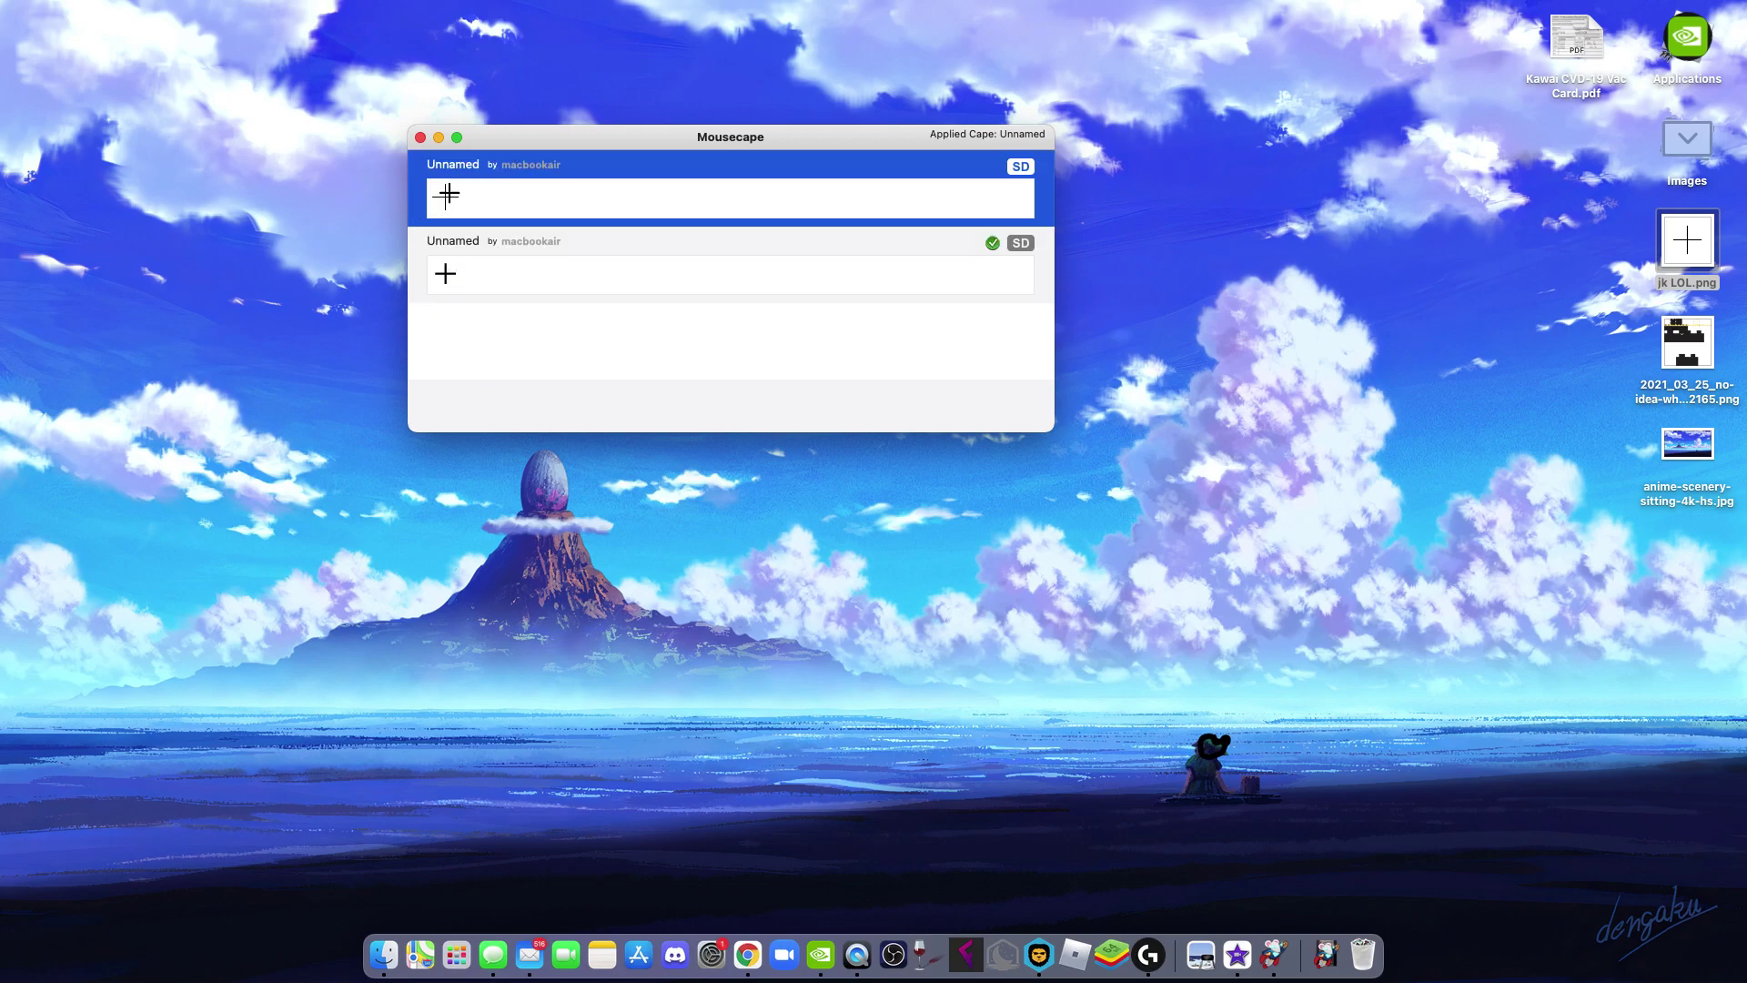
double_click(544, 187)
drag(657, 142, 1012, 155)
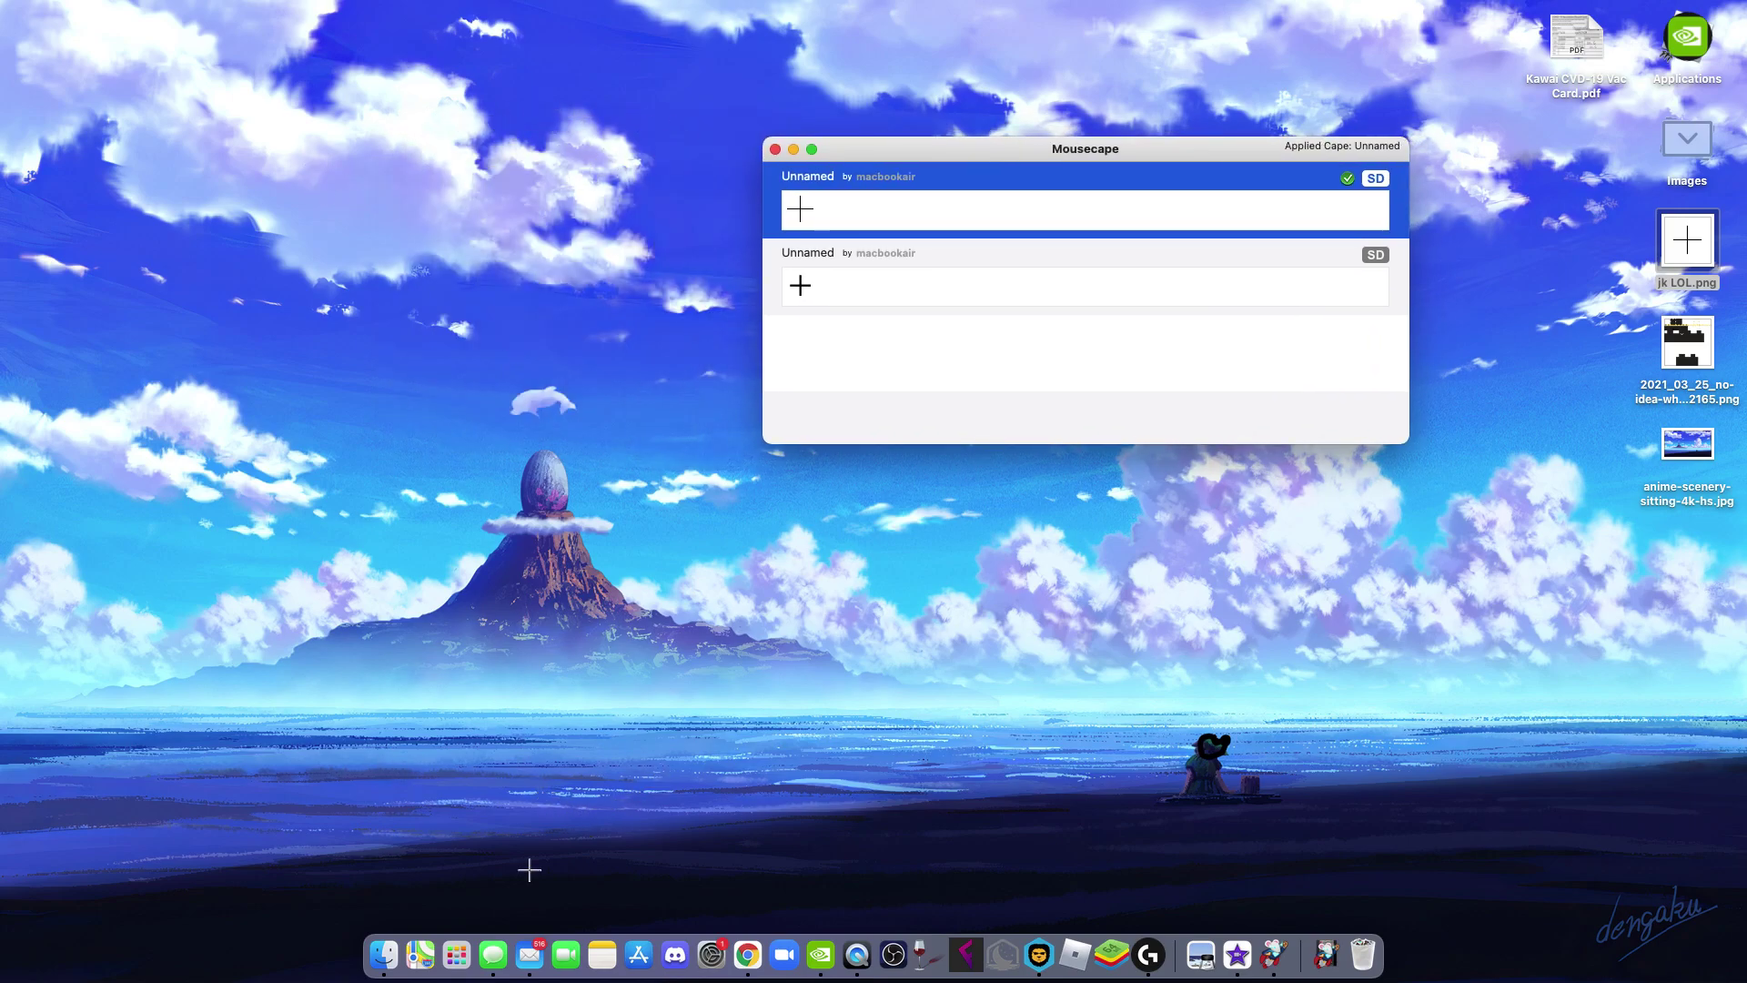
click(747, 955)
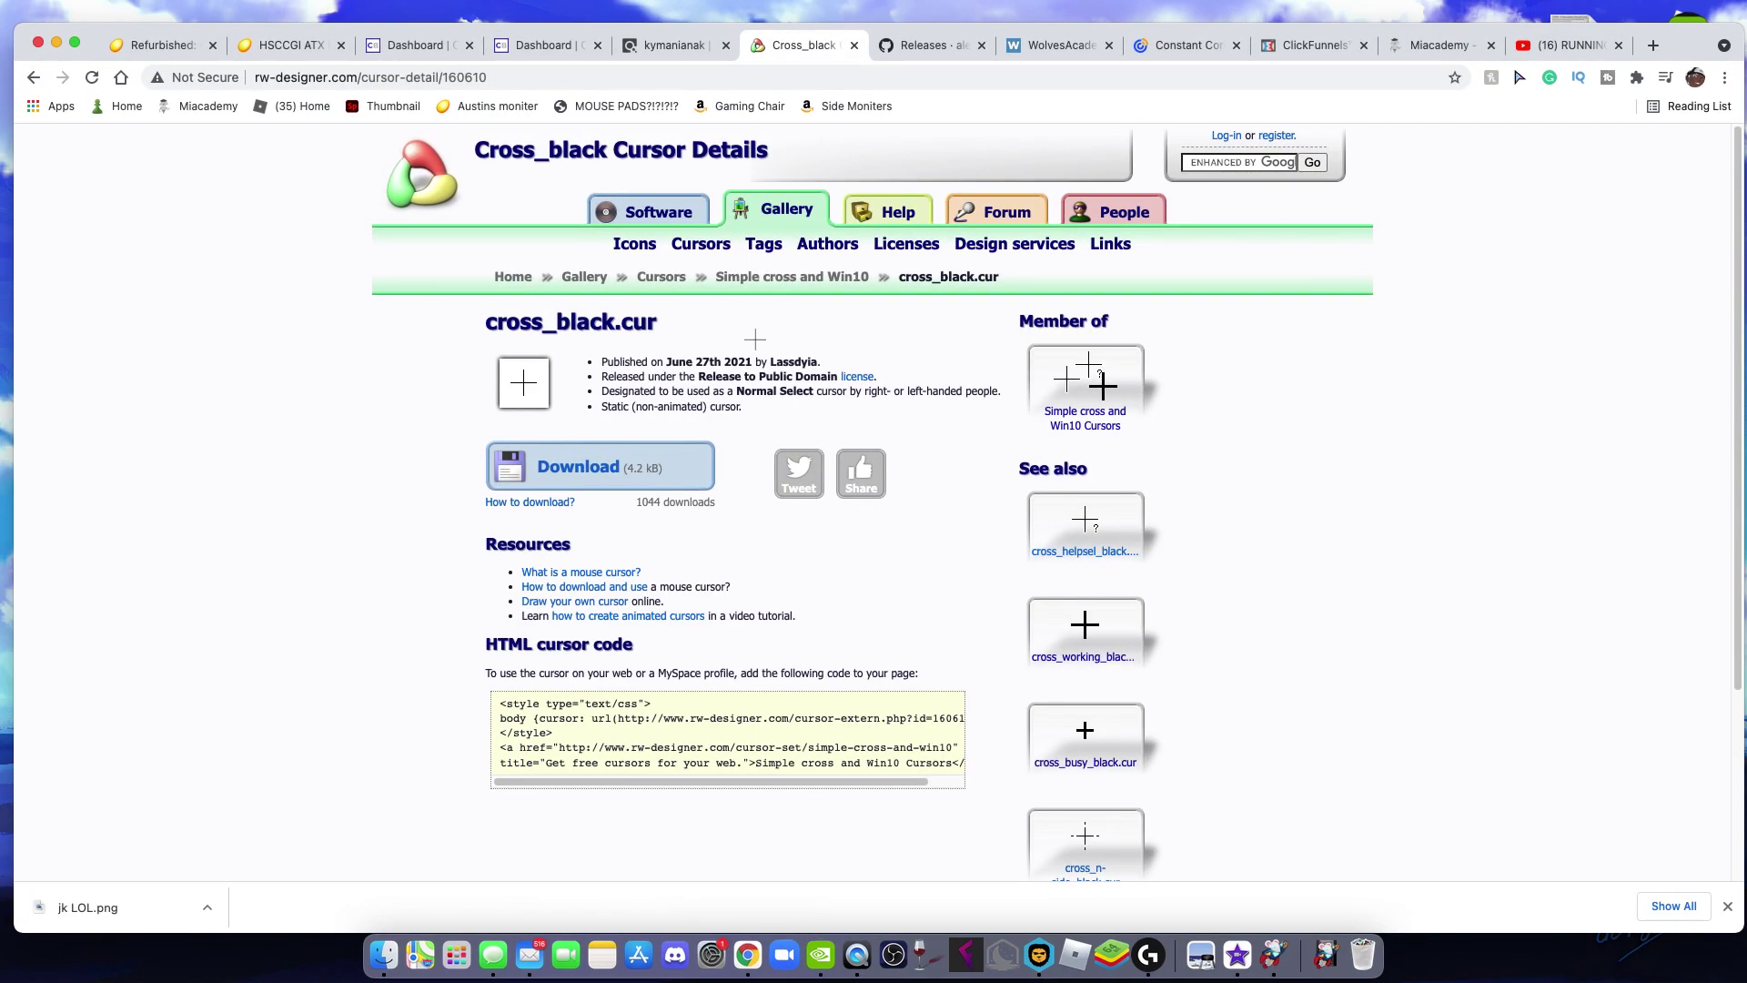
- Return to the rw-designer Cross cursors results and search for 'red cross'
scroll(755, 338, down, 2)
scroll(756, 338, up, 2)
scroll(759, 346, down, 5)
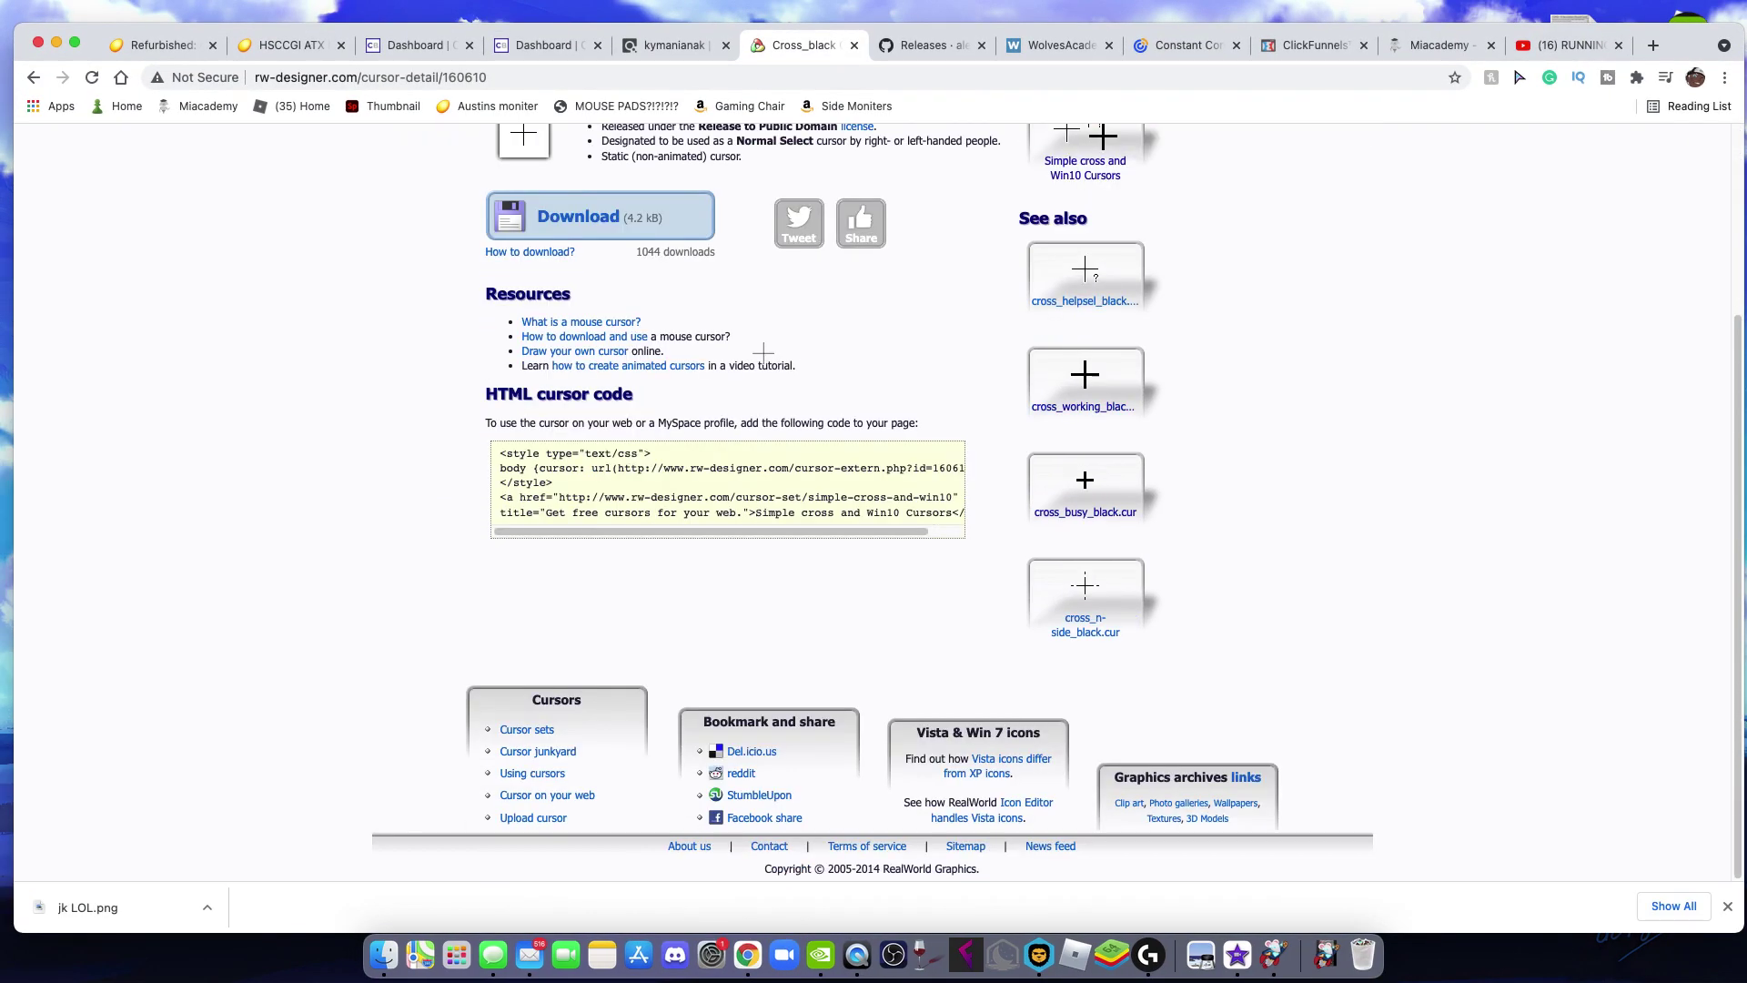
scroll(762, 352, up, 5)
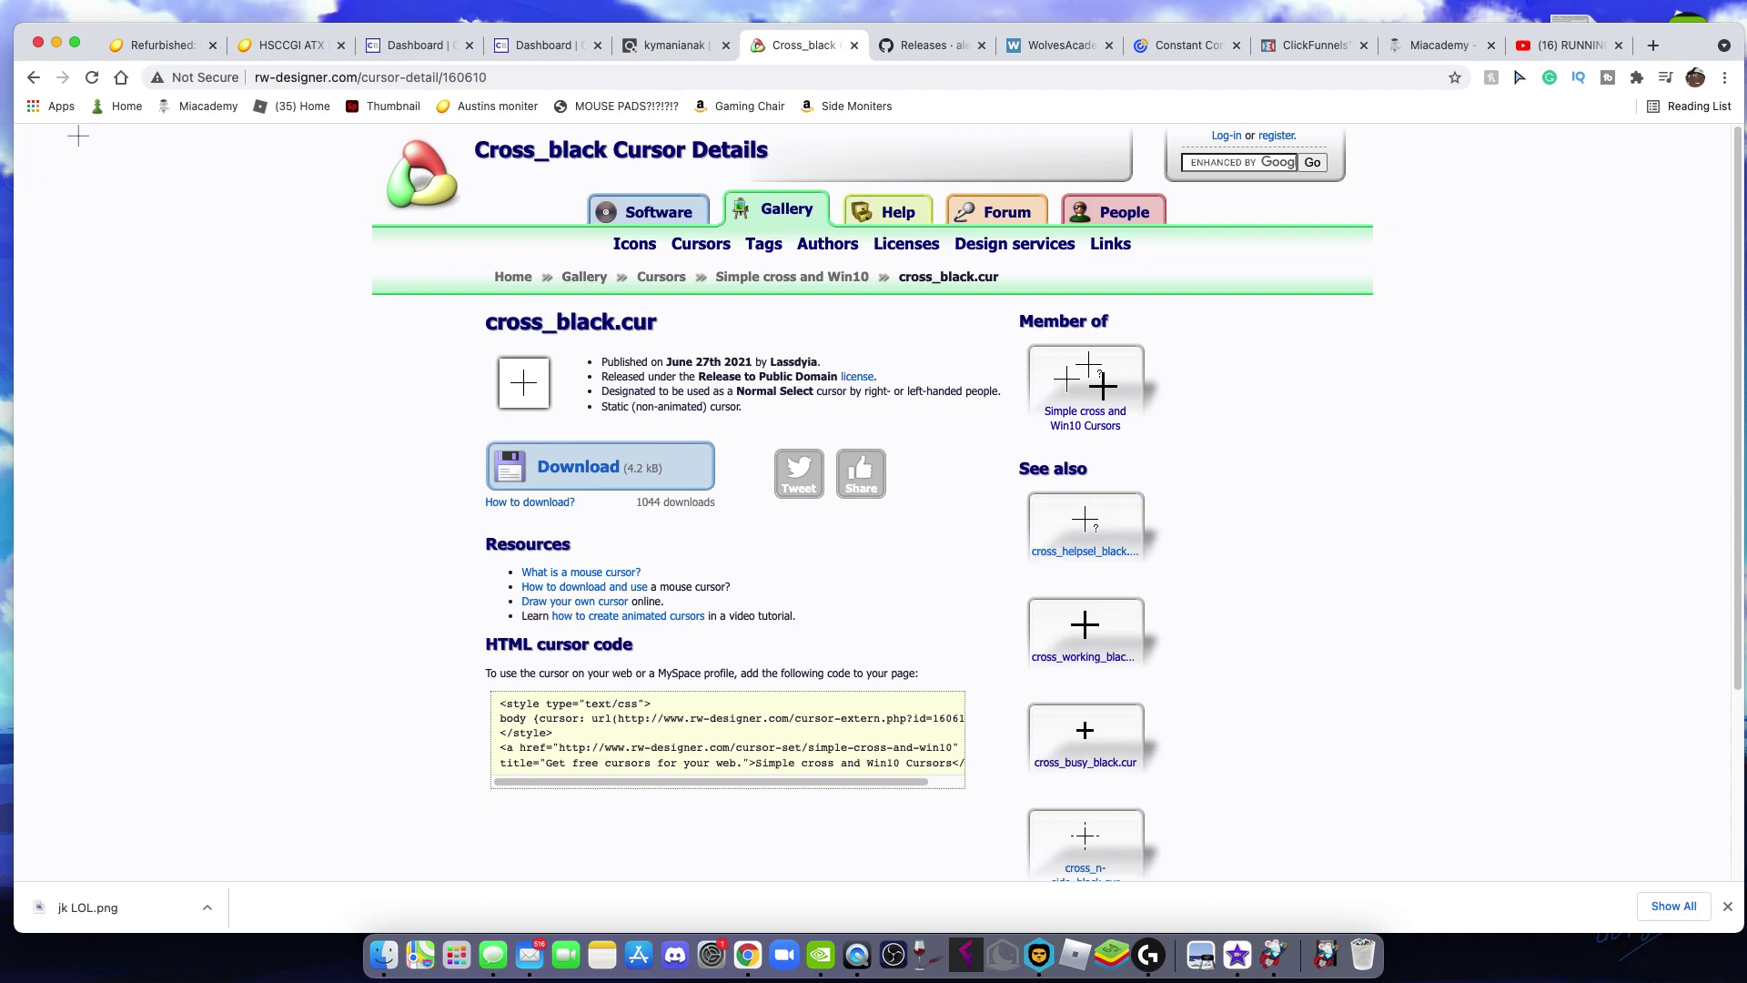
click(31, 74)
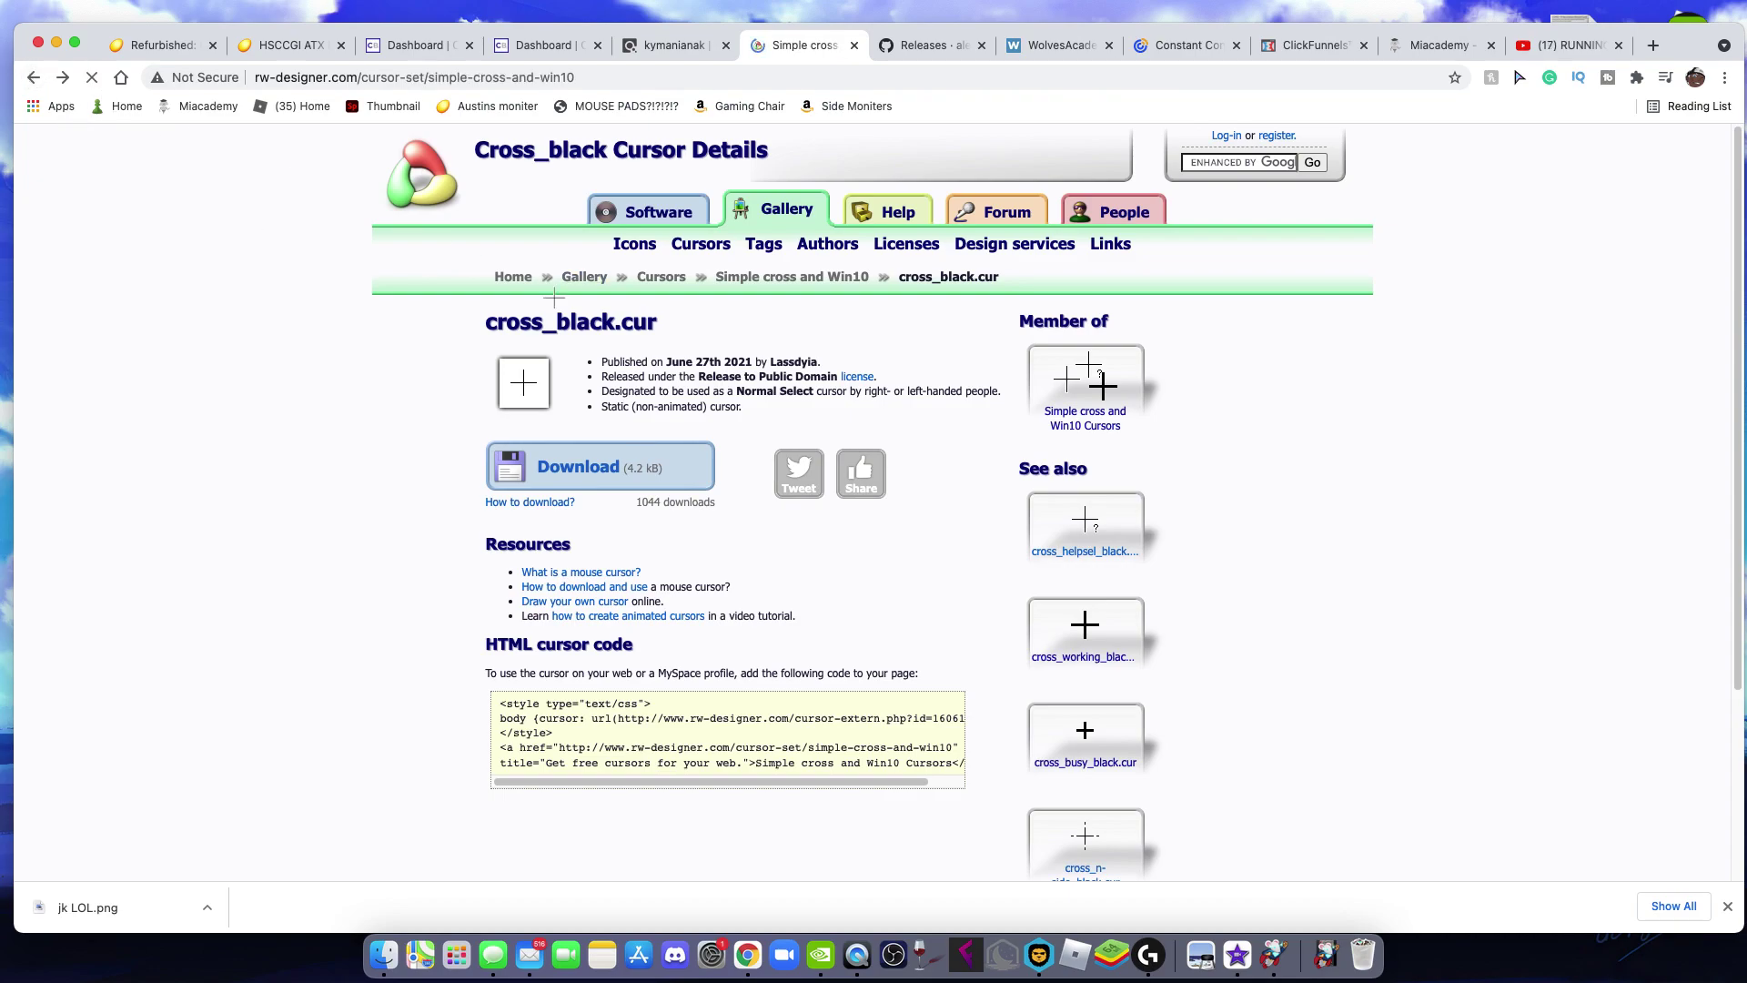
scroll(768, 360, up, 3)
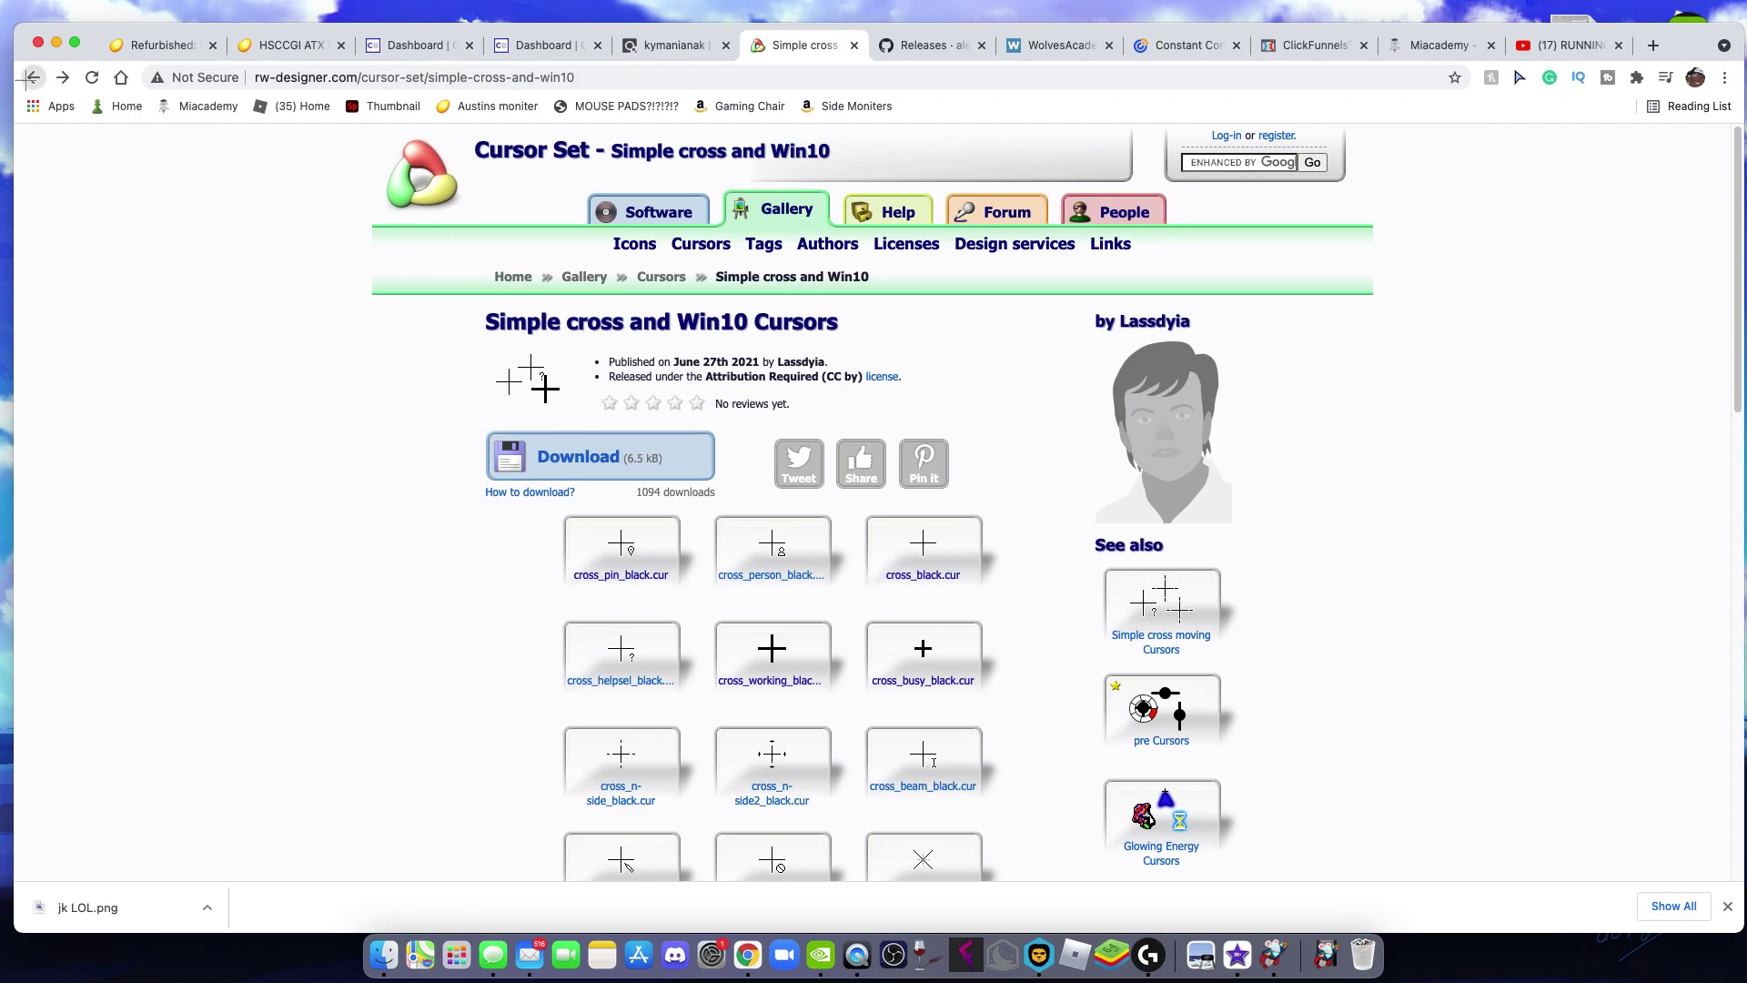
click(36, 78)
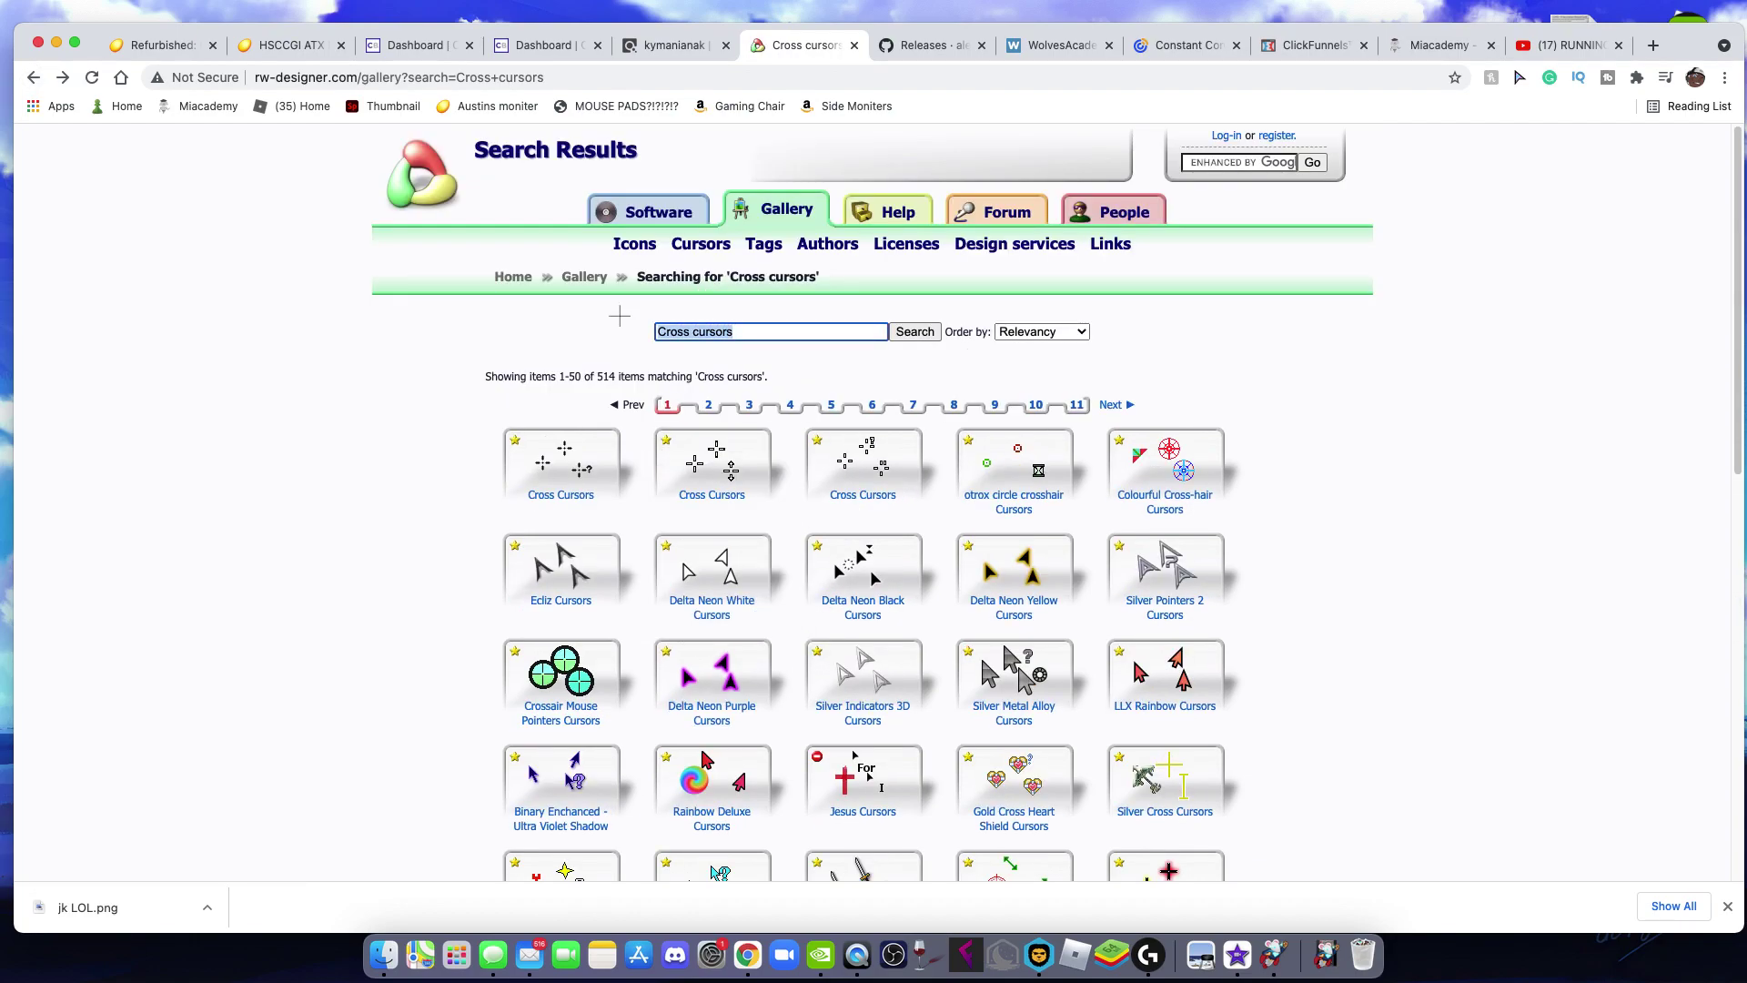
text(red cross)
key(Return)
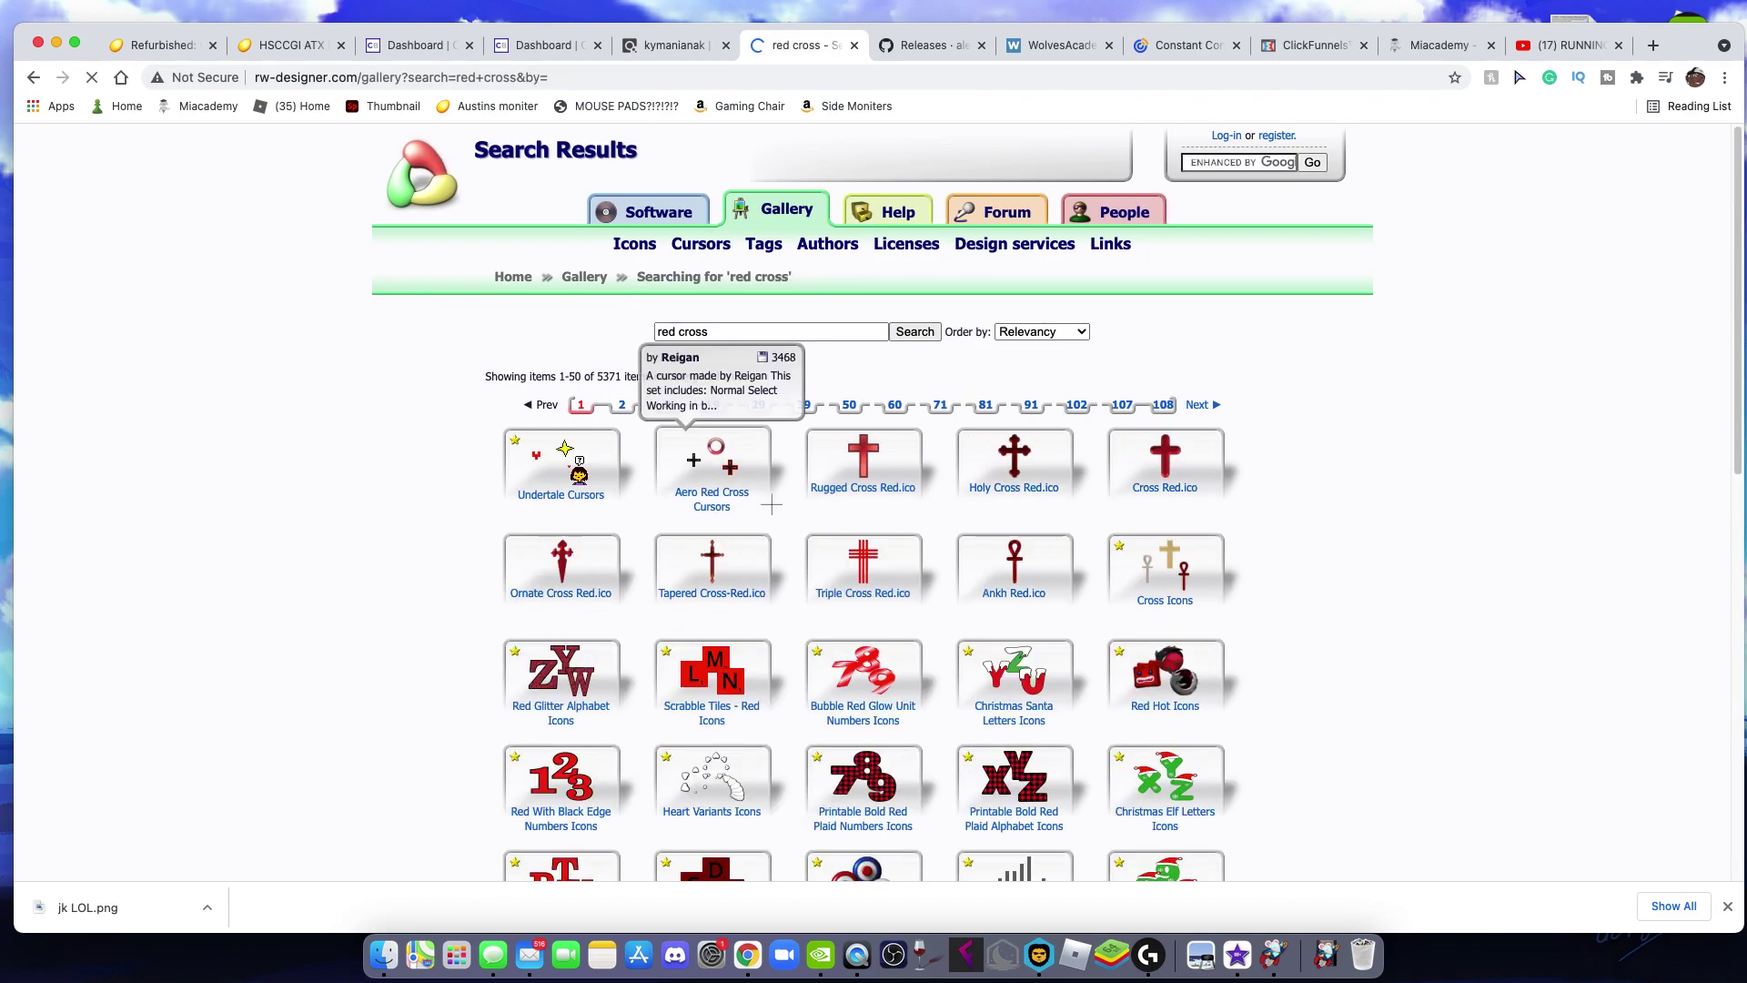
- Save the red cross.cur preview image to the Desktop as 145814.png and close Chrome
scroll(771, 504, down, 10)
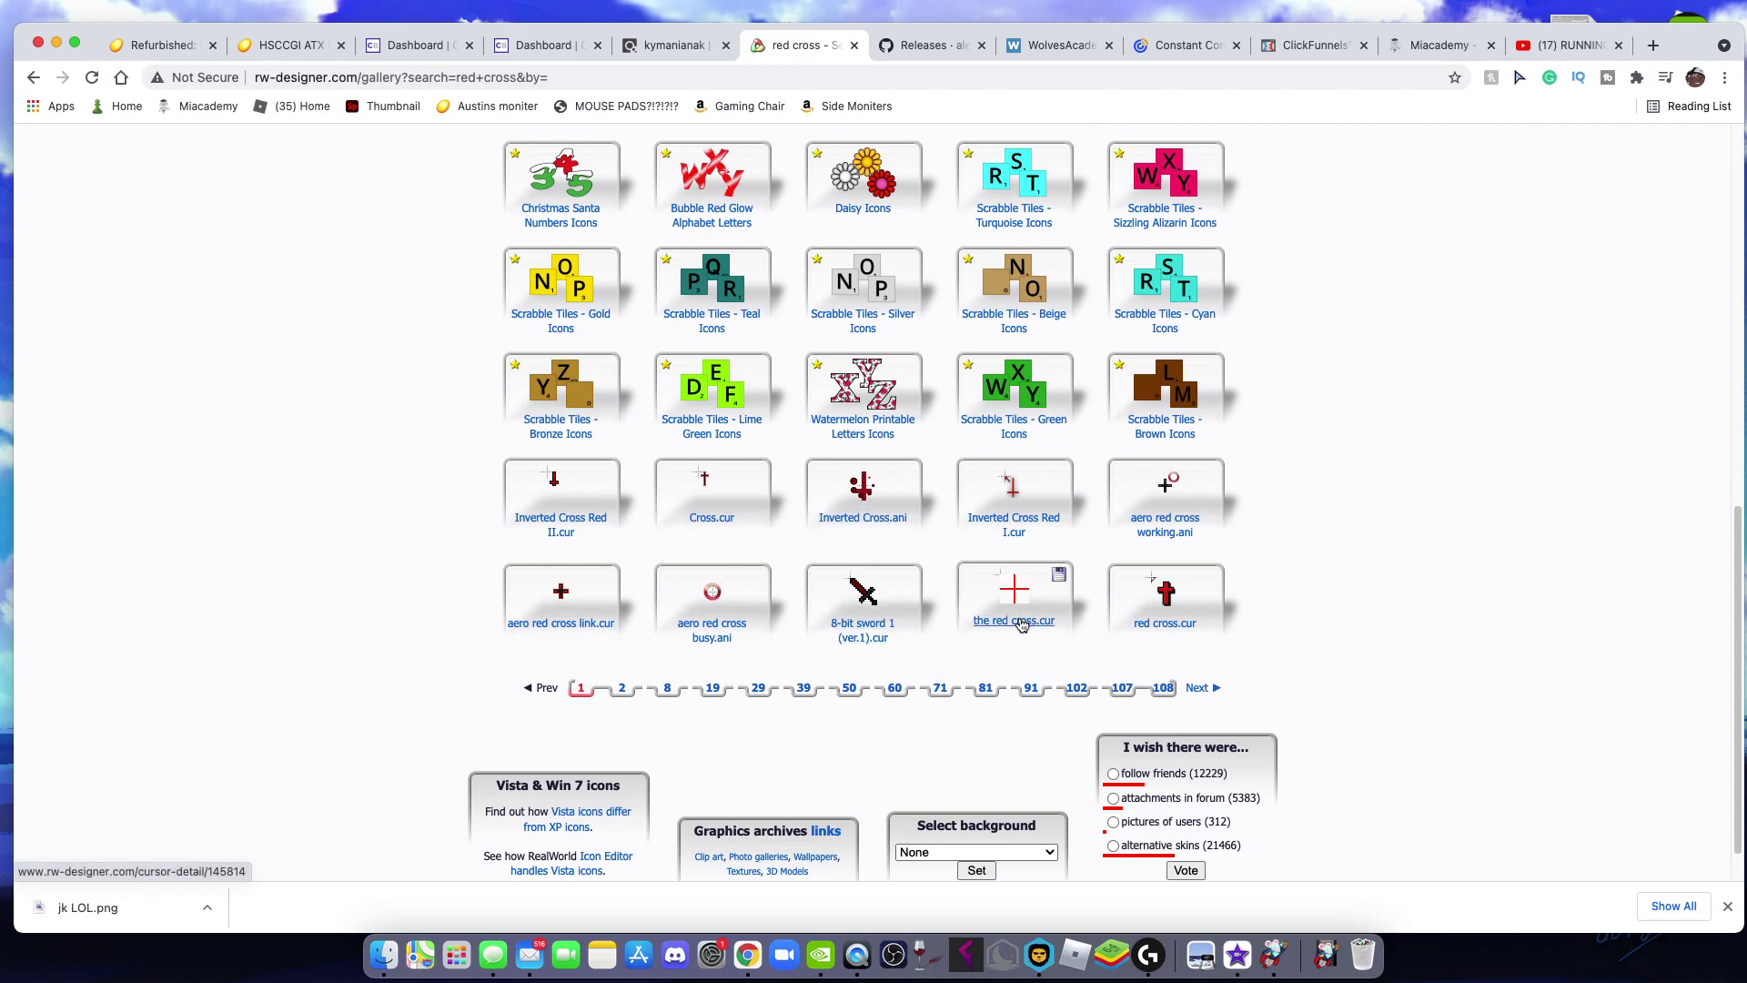
click(1021, 623)
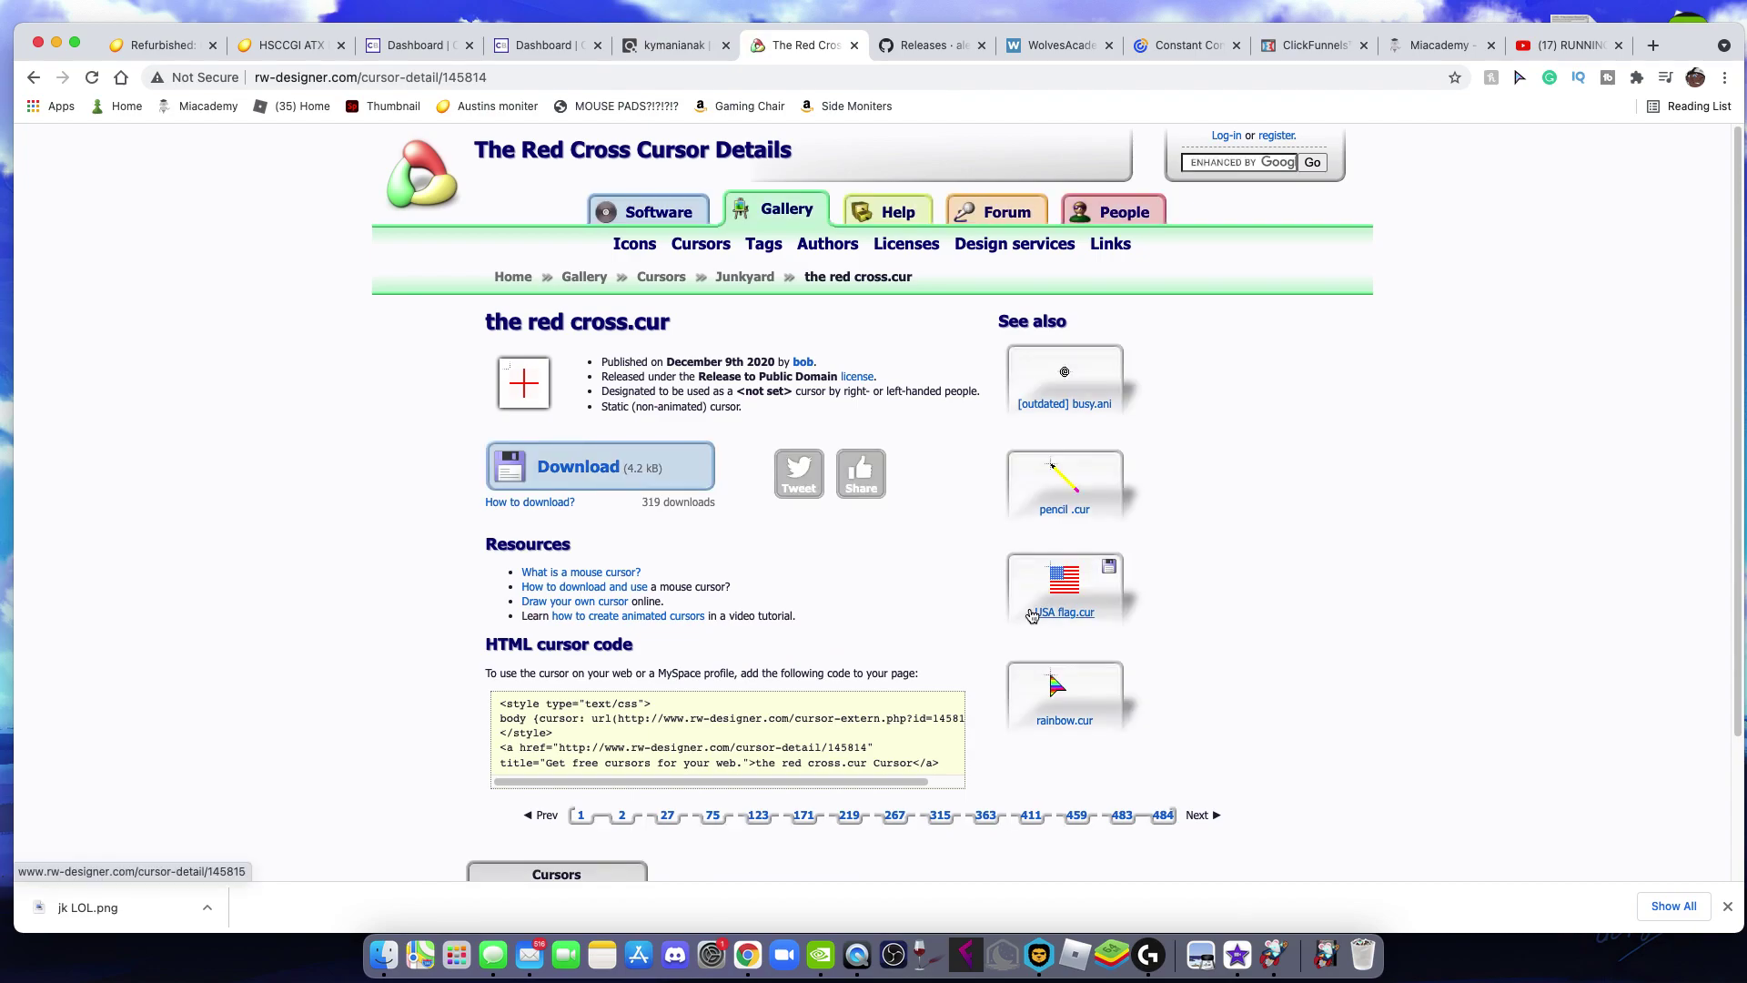
right_click(515, 372)
click(761, 422)
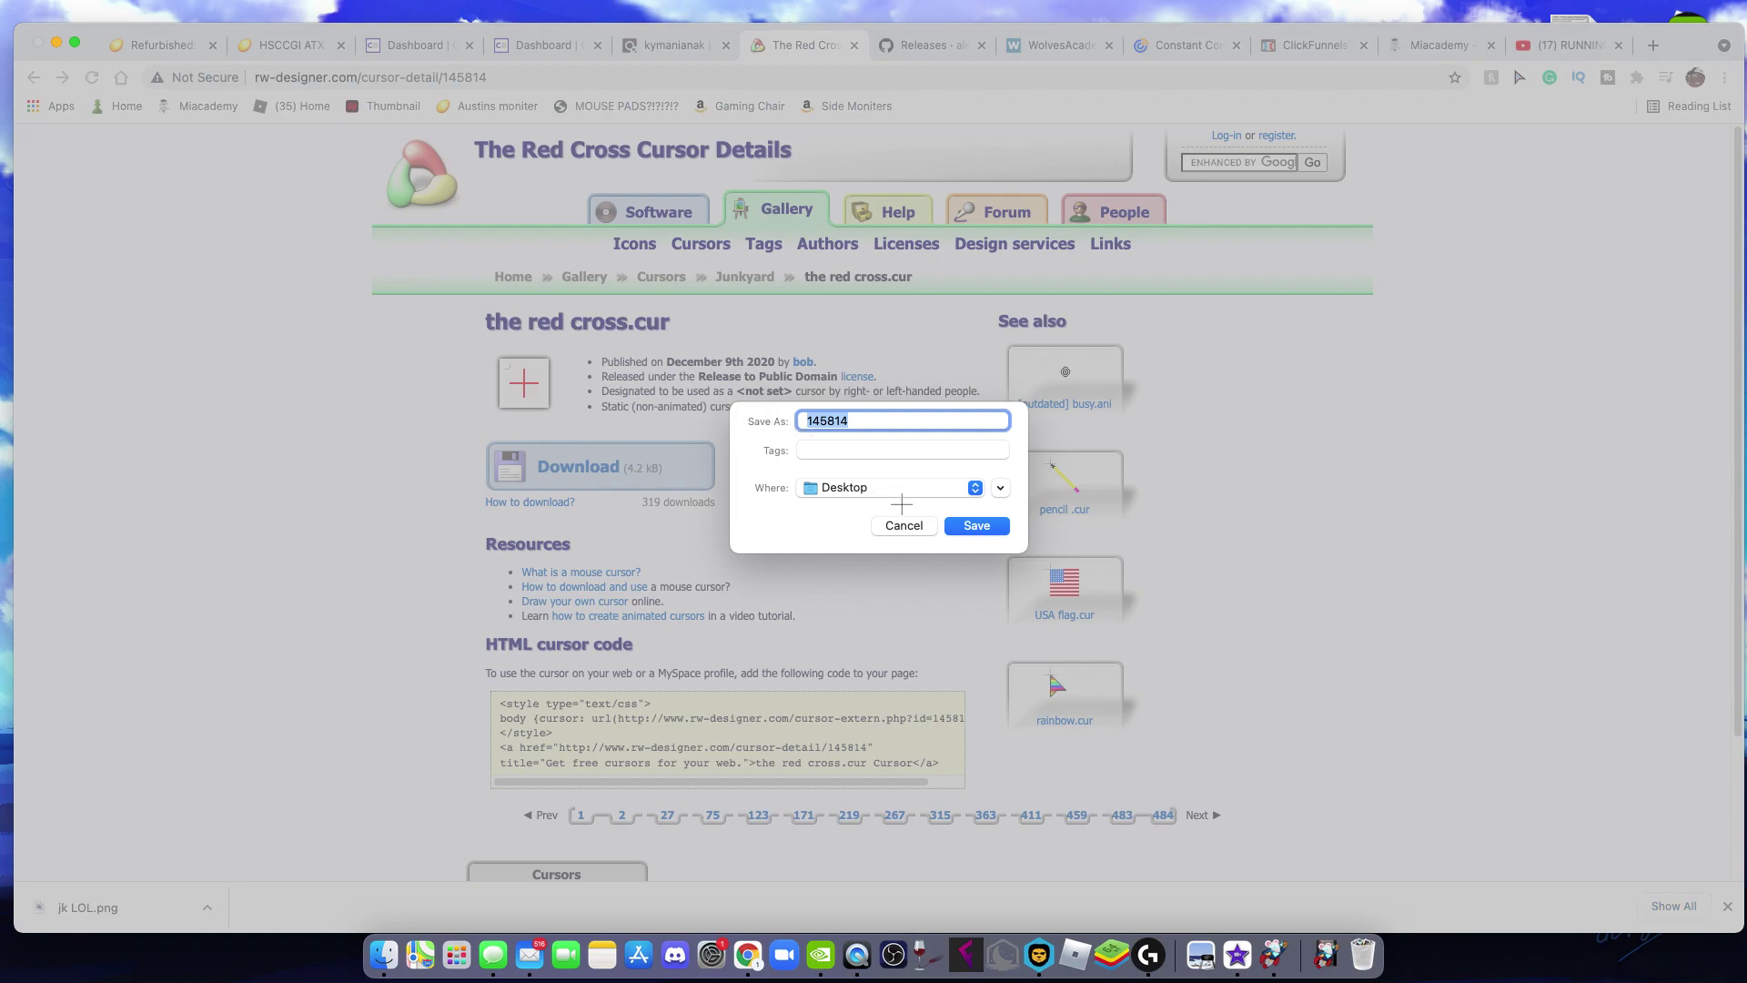
click(976, 525)
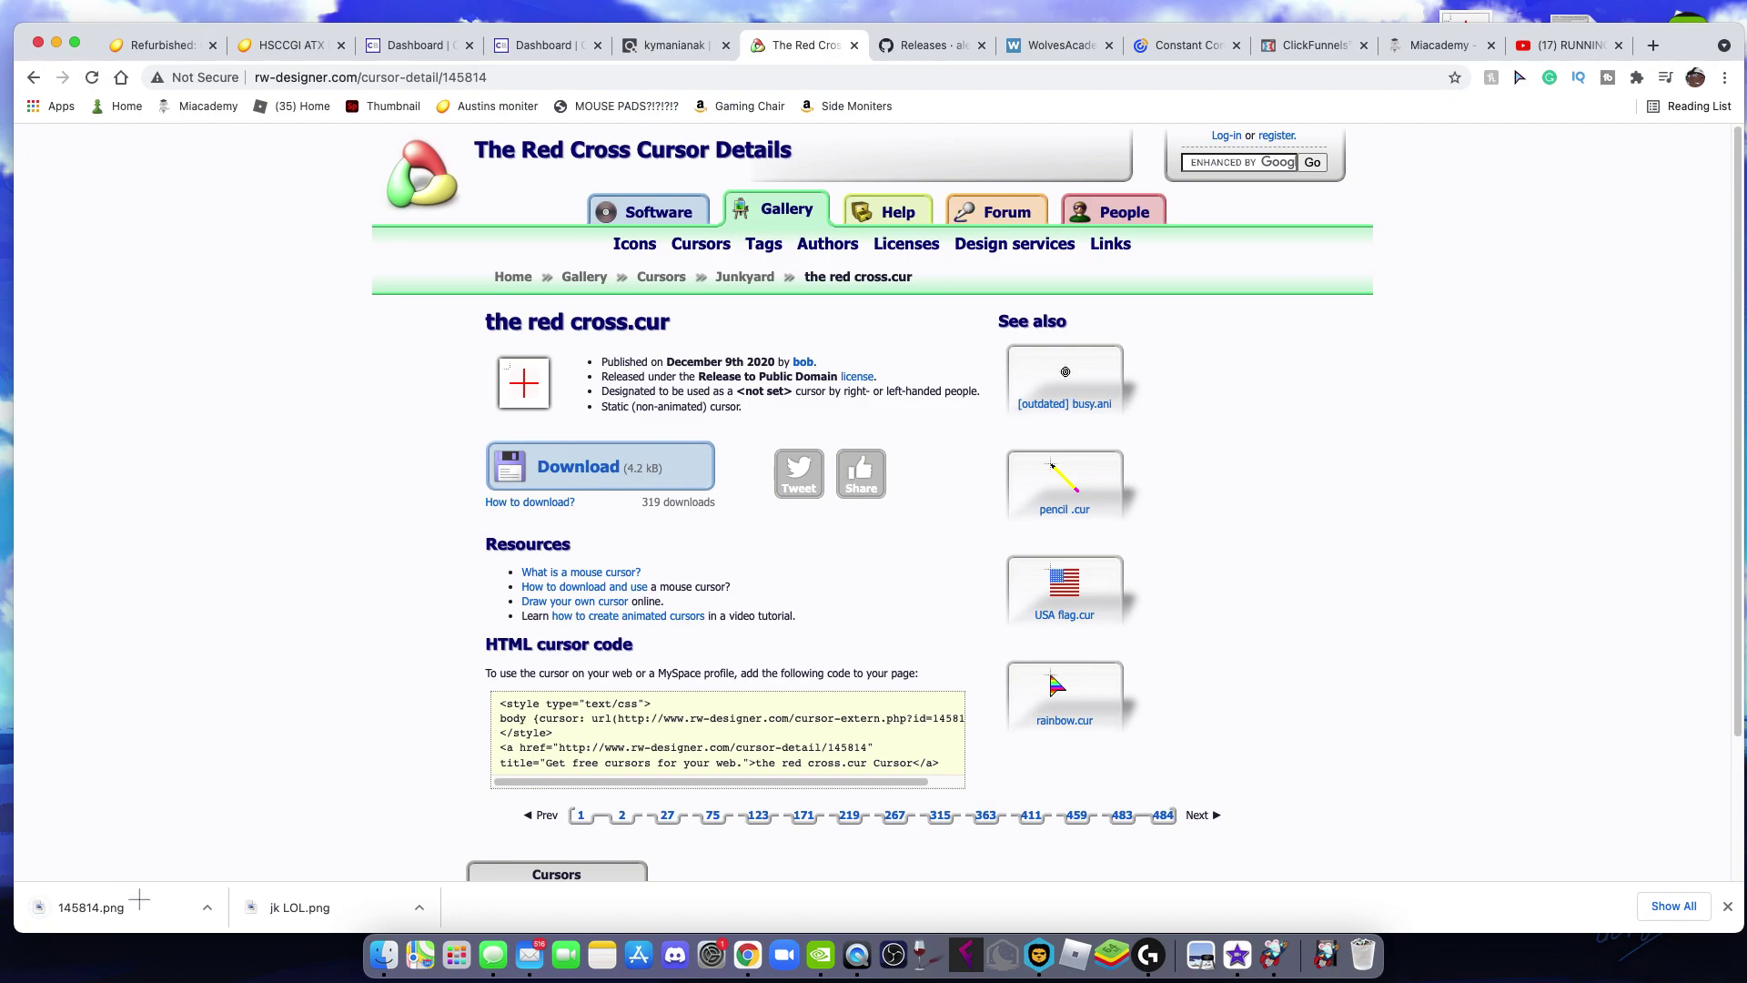
click(54, 41)
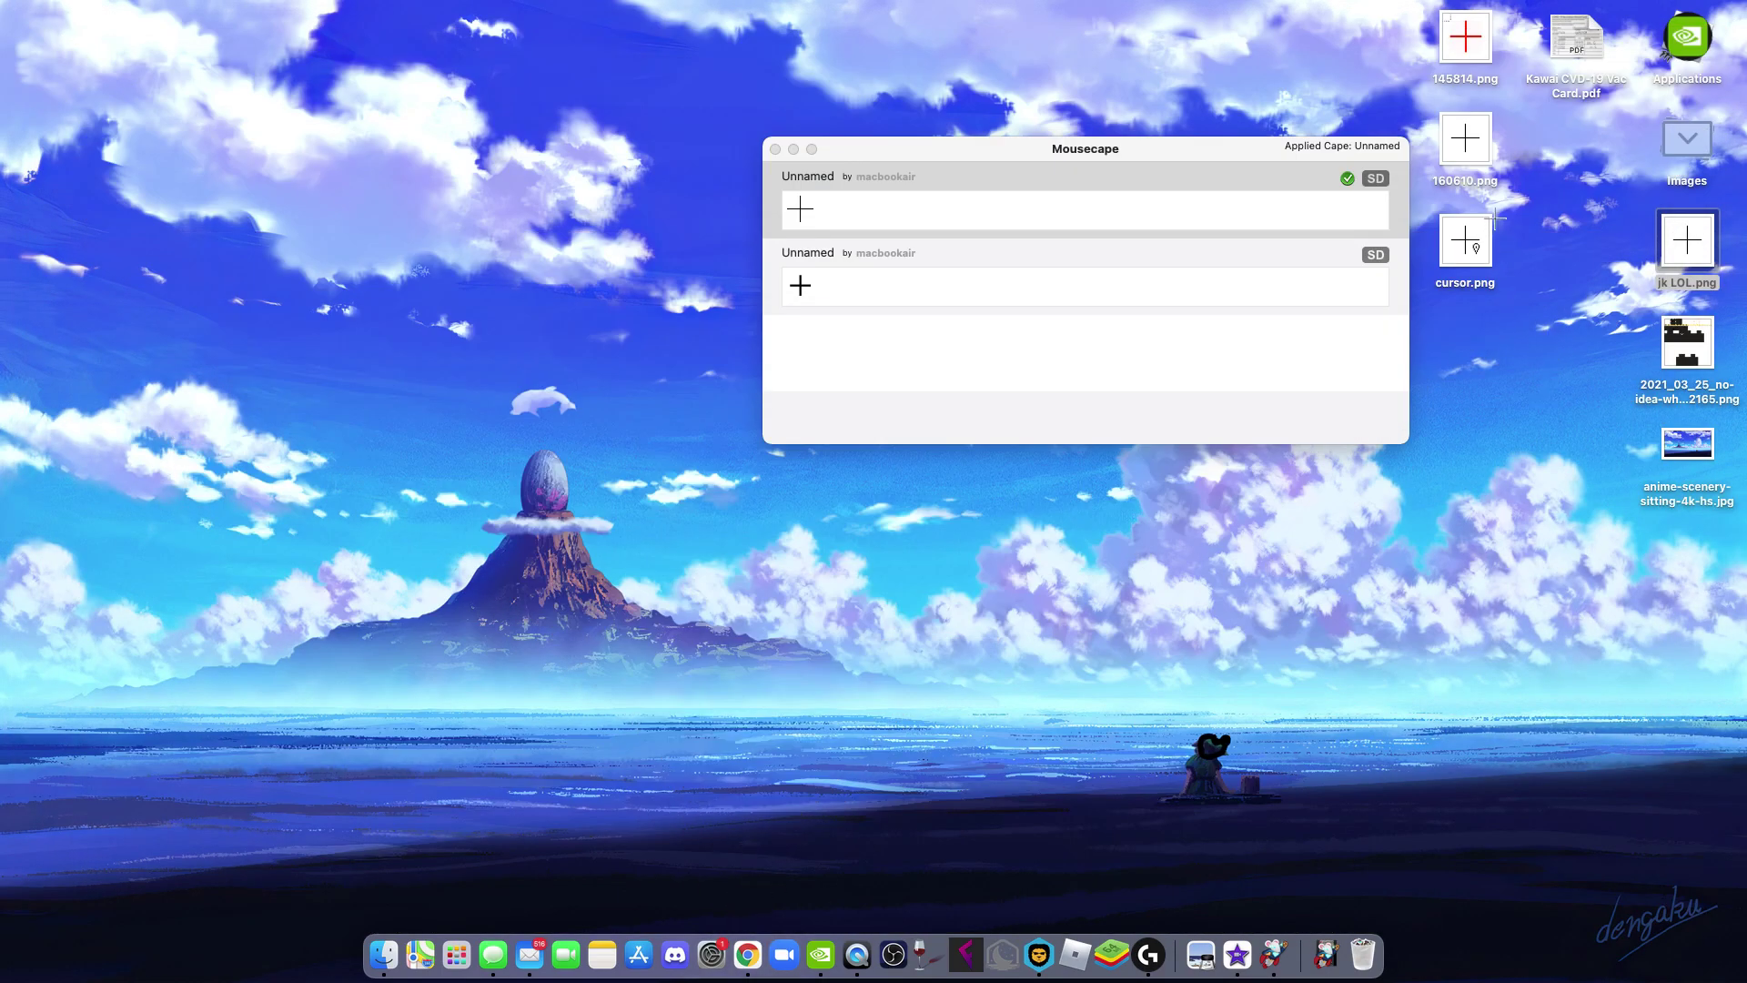
- Create a new Unnamed cape with File > New Cape and open it for editing
drag(1003, 153, 937, 100)
click(147, 11)
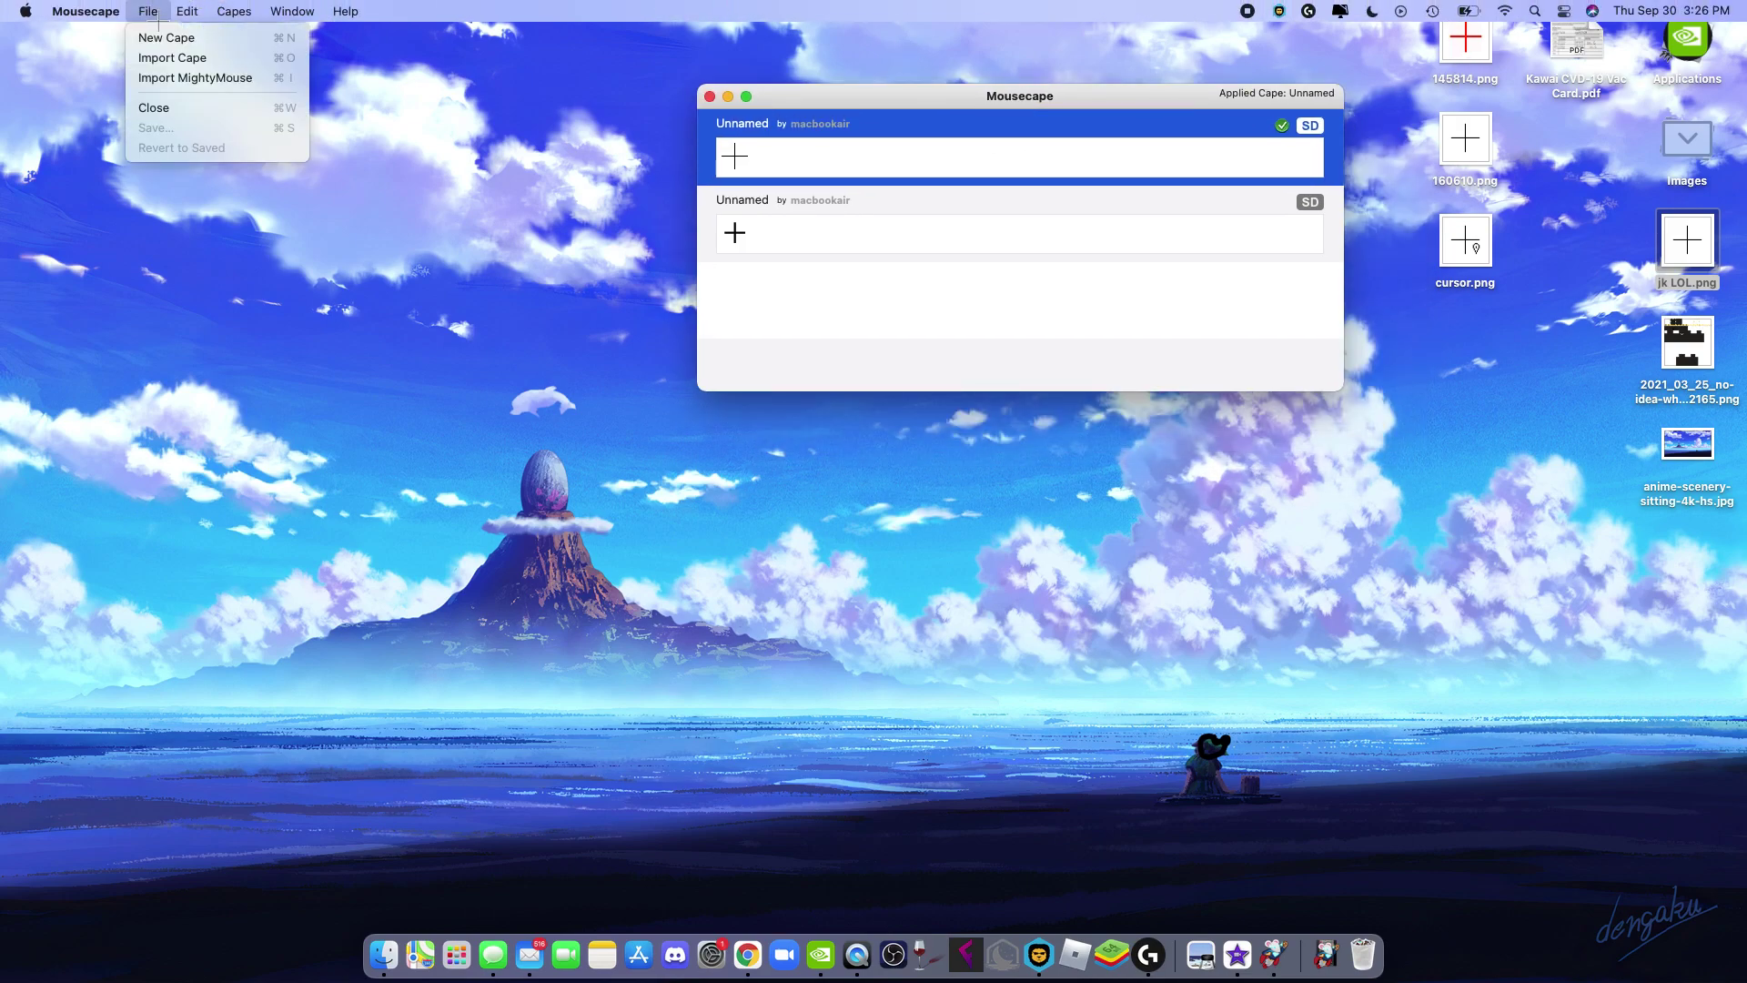
click(168, 33)
right_click(793, 153)
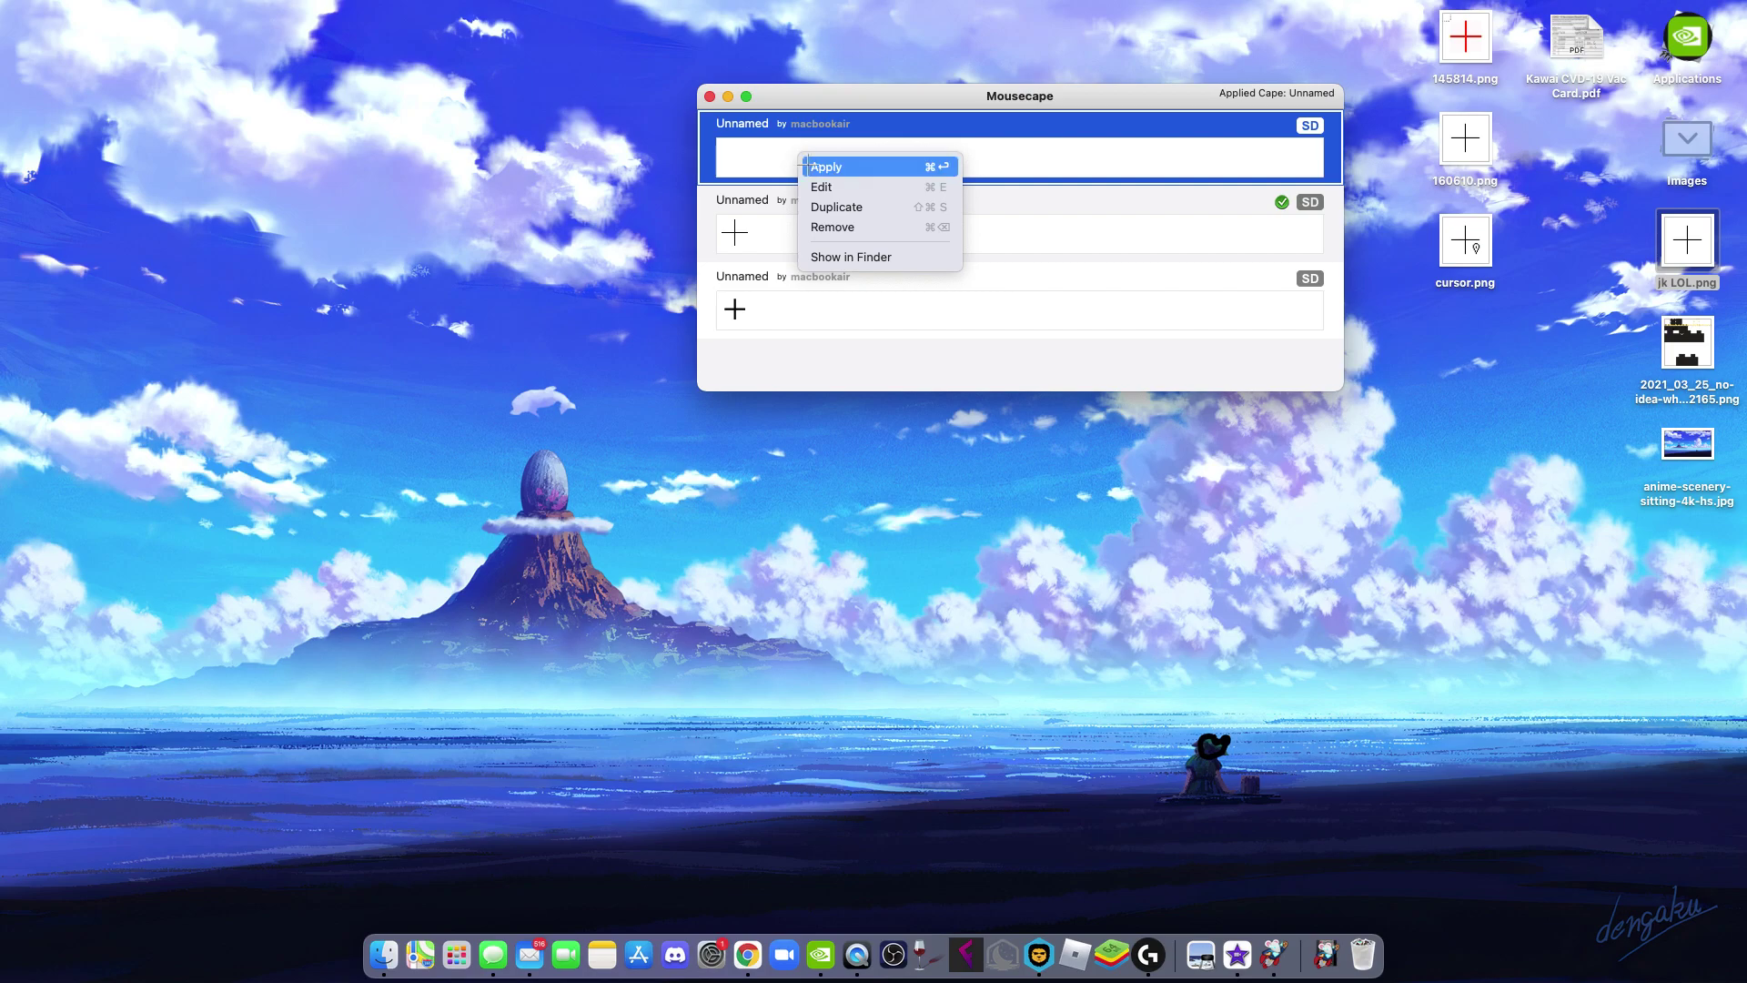
click(832, 181)
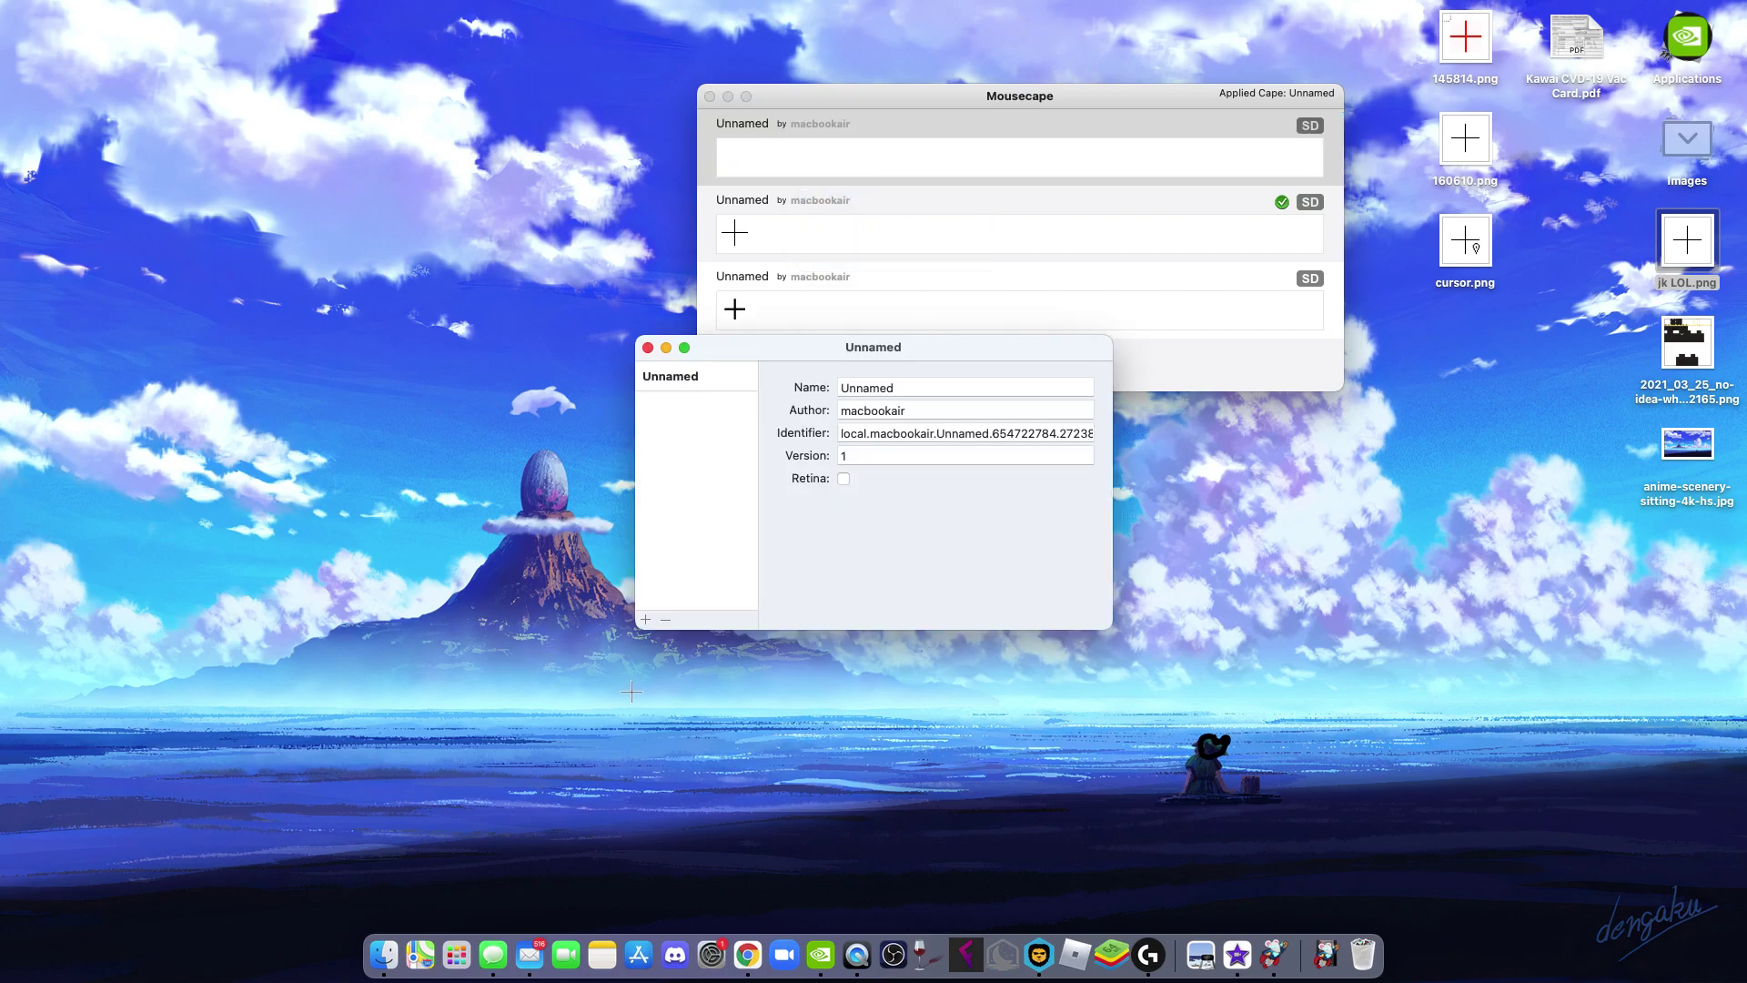
- Add a cursor using 145814.png as its 1x image, then save the cape
click(645, 619)
click(706, 404)
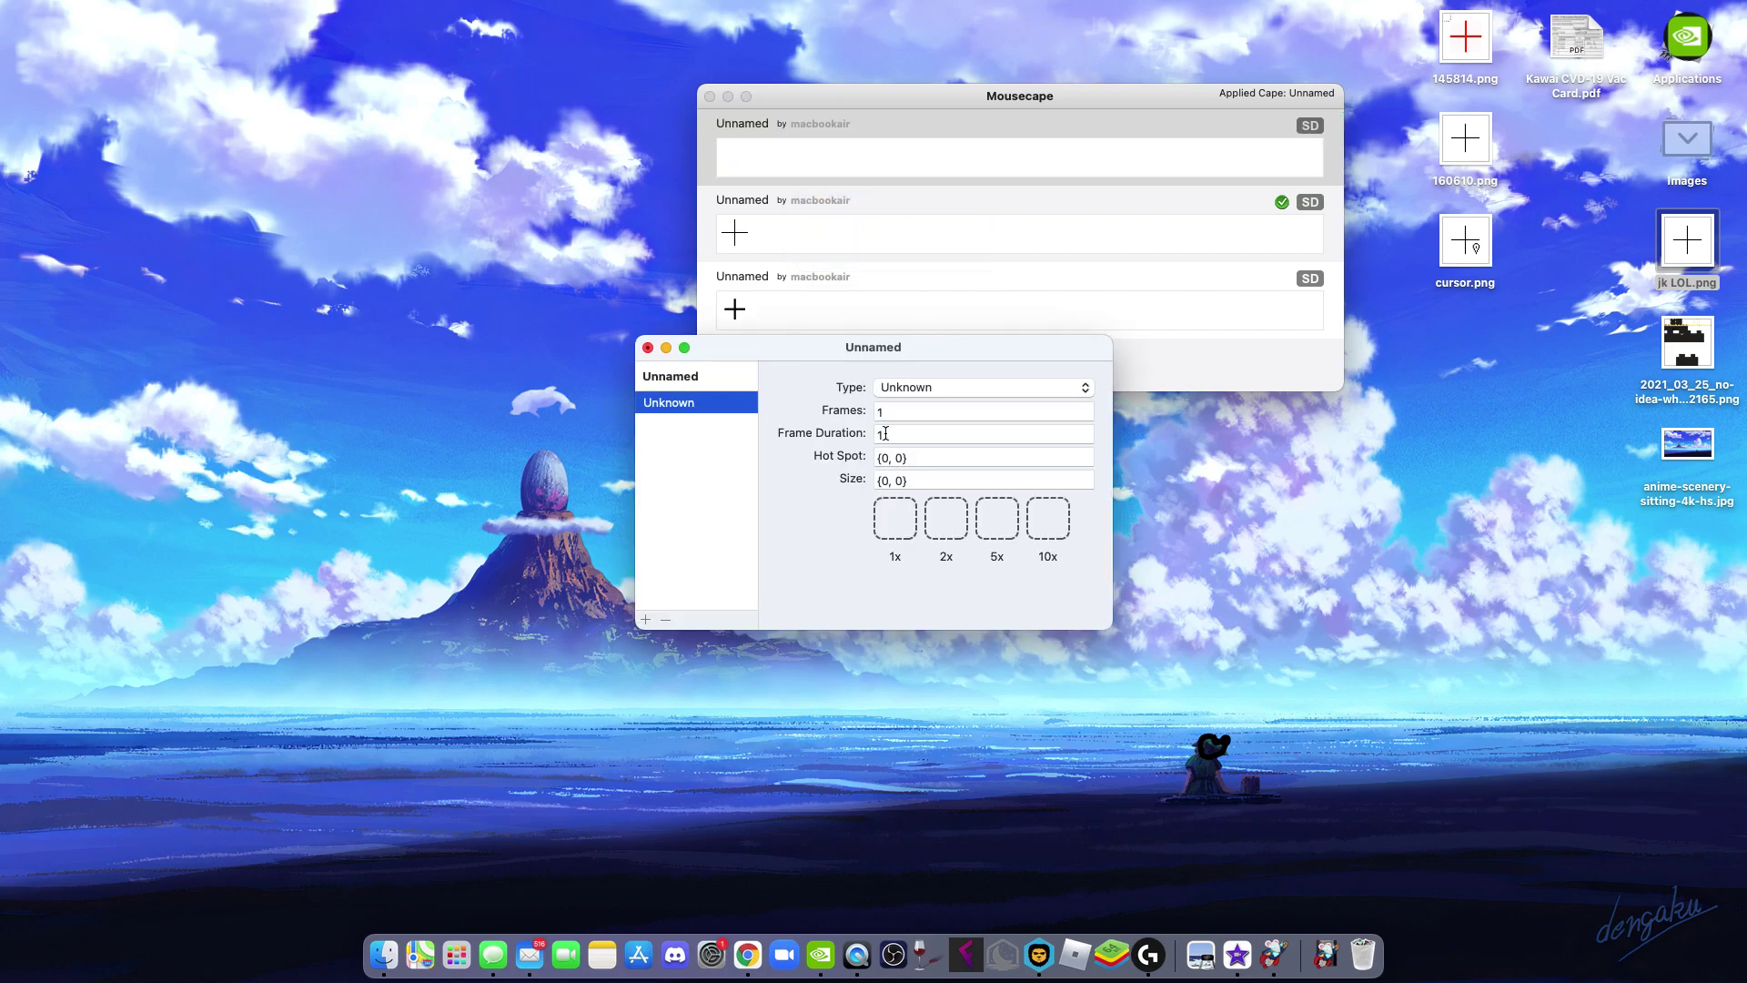
drag(1465, 39, 895, 520)
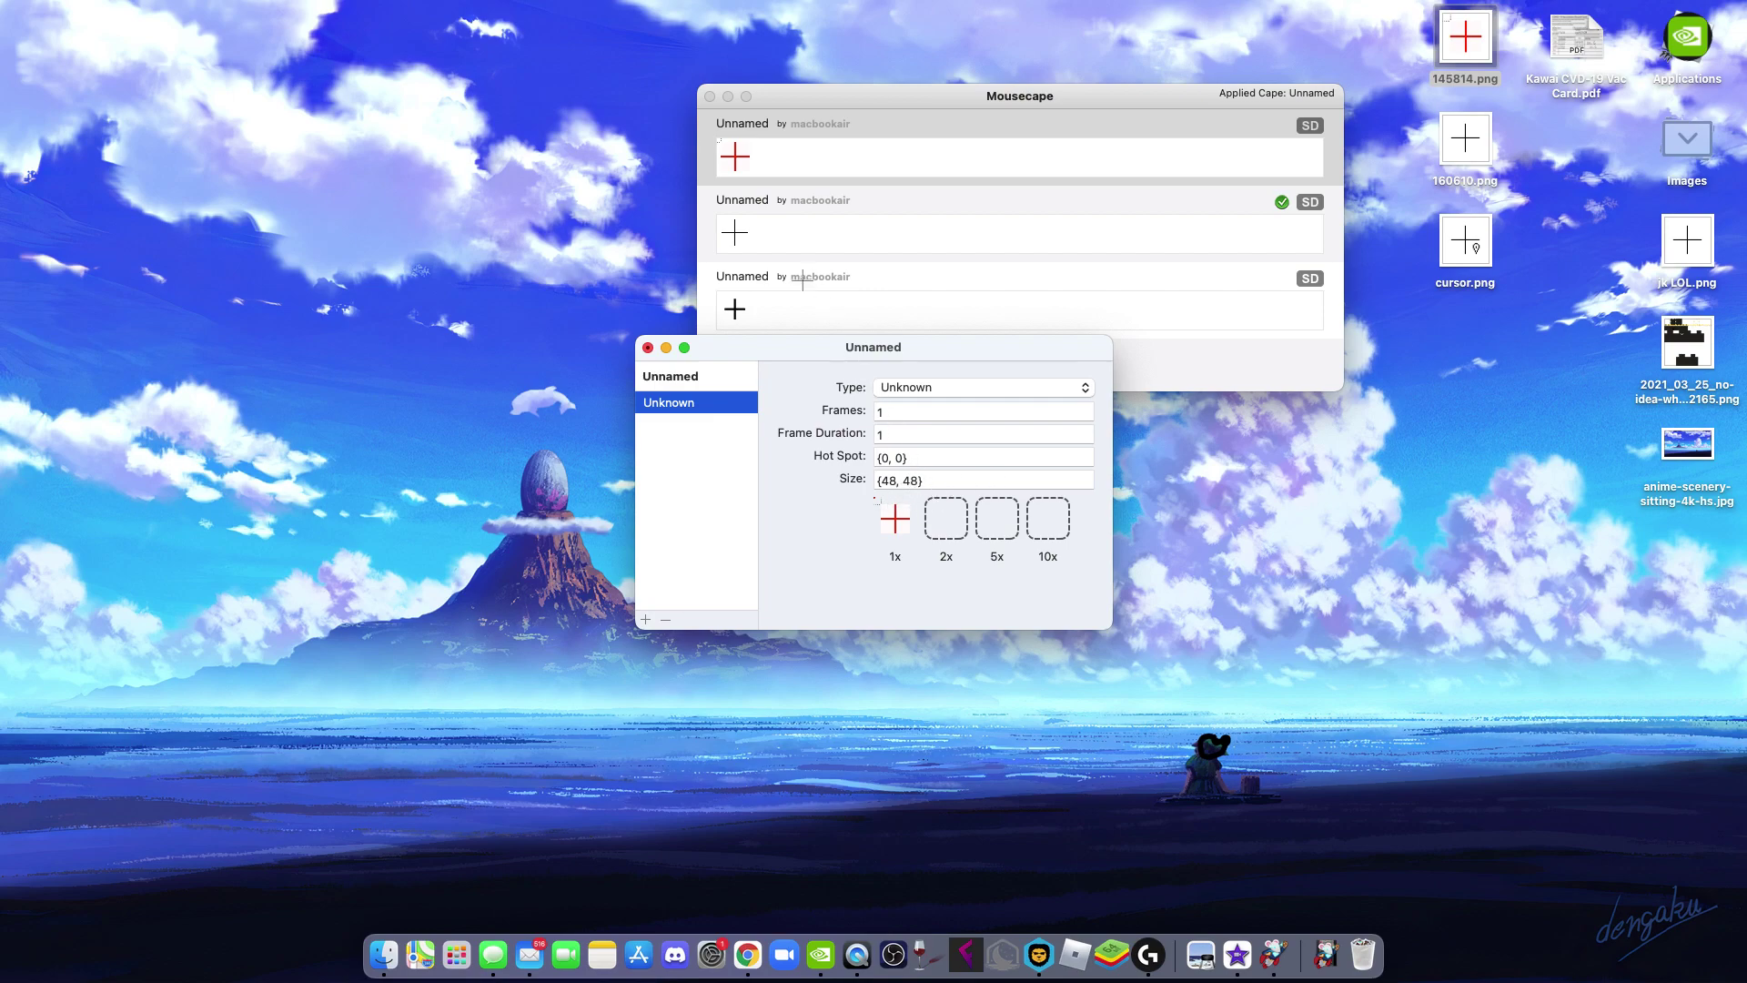
click(647, 347)
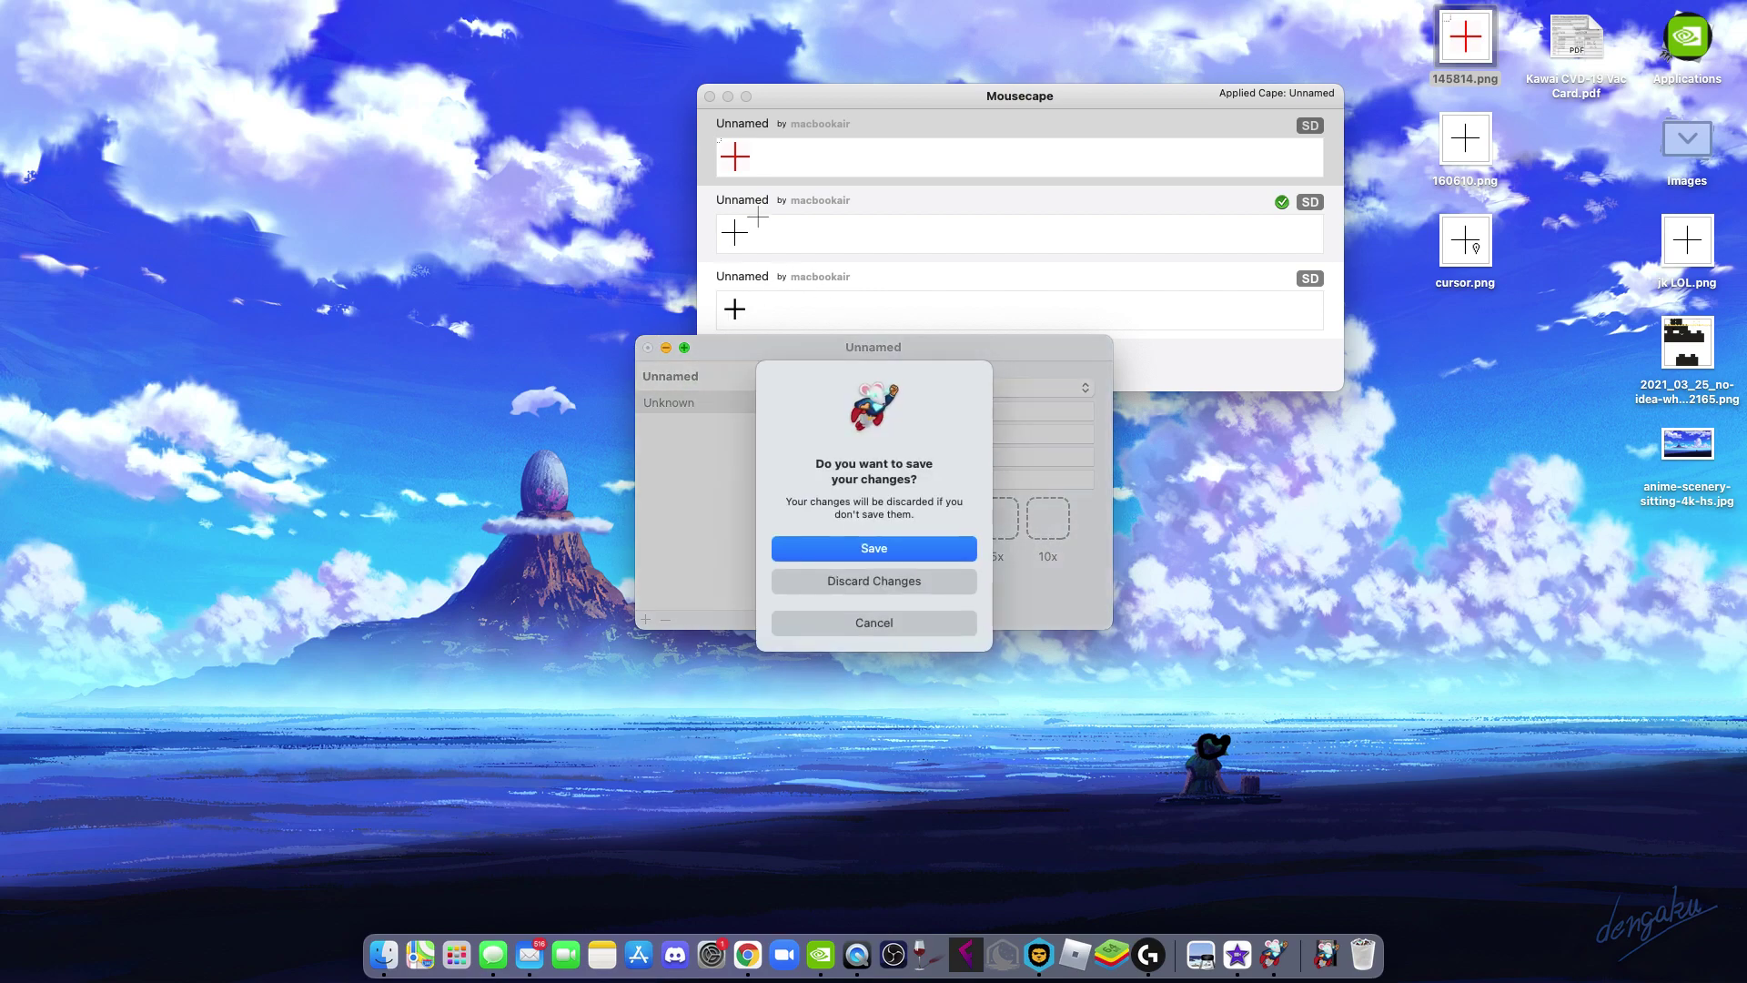
click(876, 546)
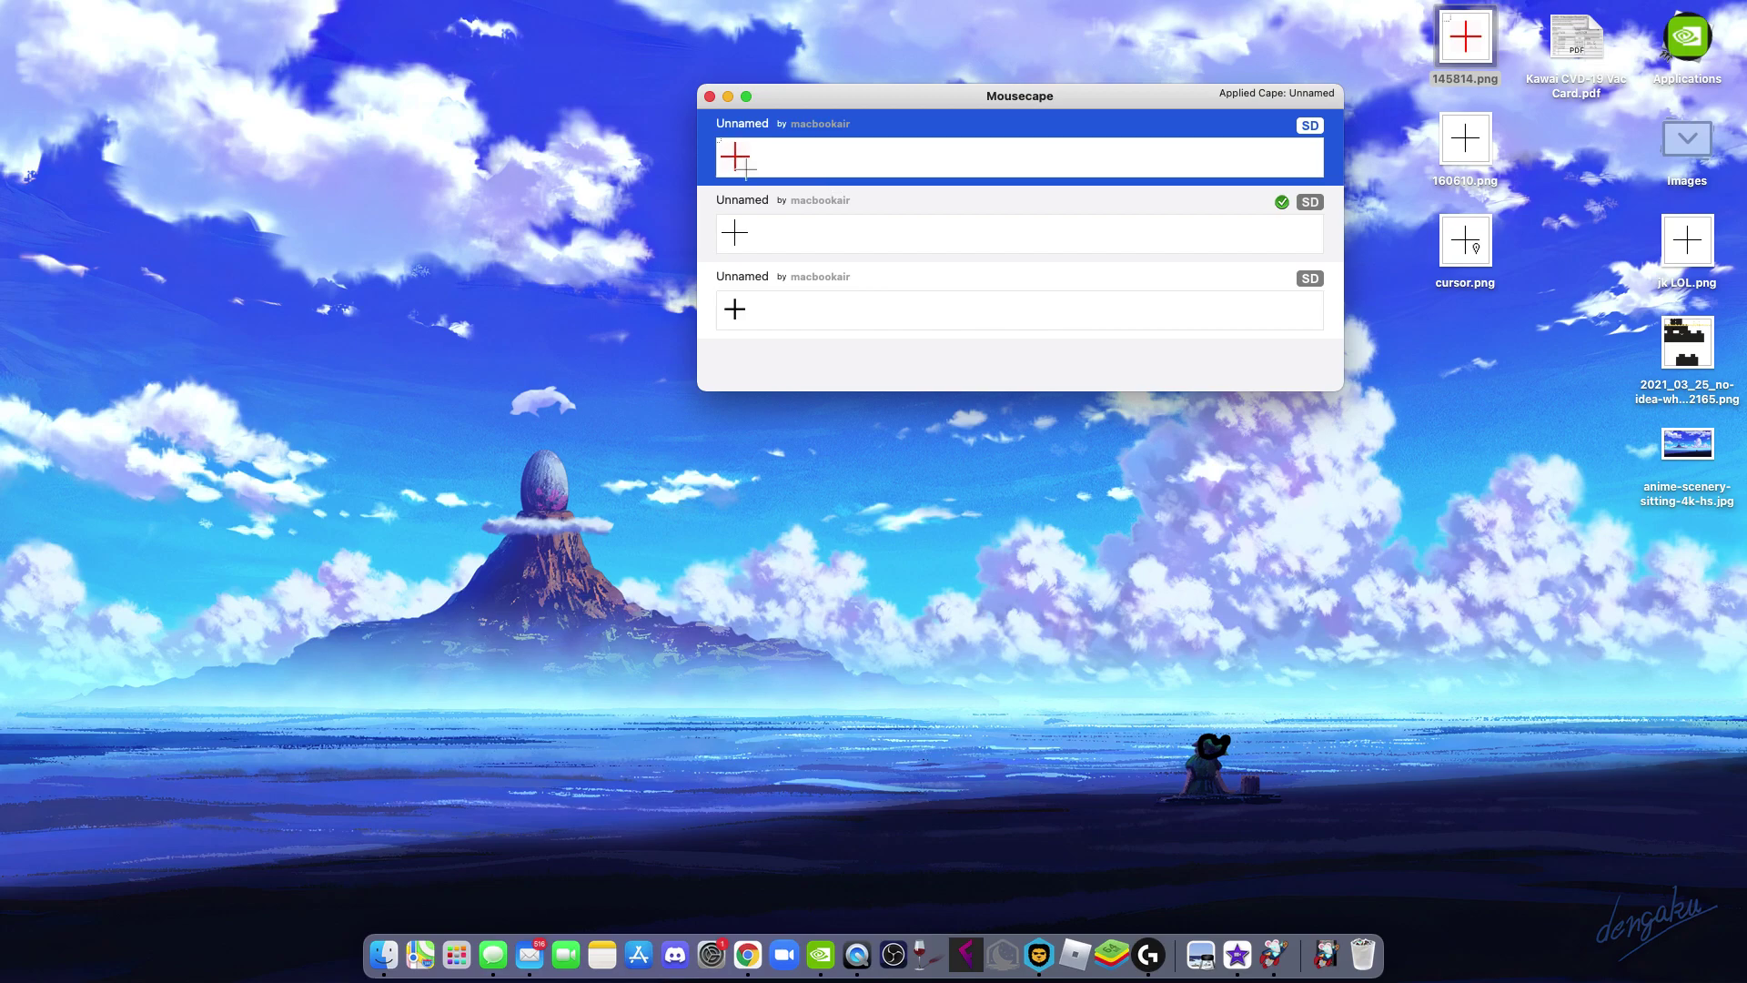
- Choose Apply from the red cross cape's right-click menu to make it the active pointer
right_click(745, 167)
click(784, 171)
drag(802, 108, 567, 109)
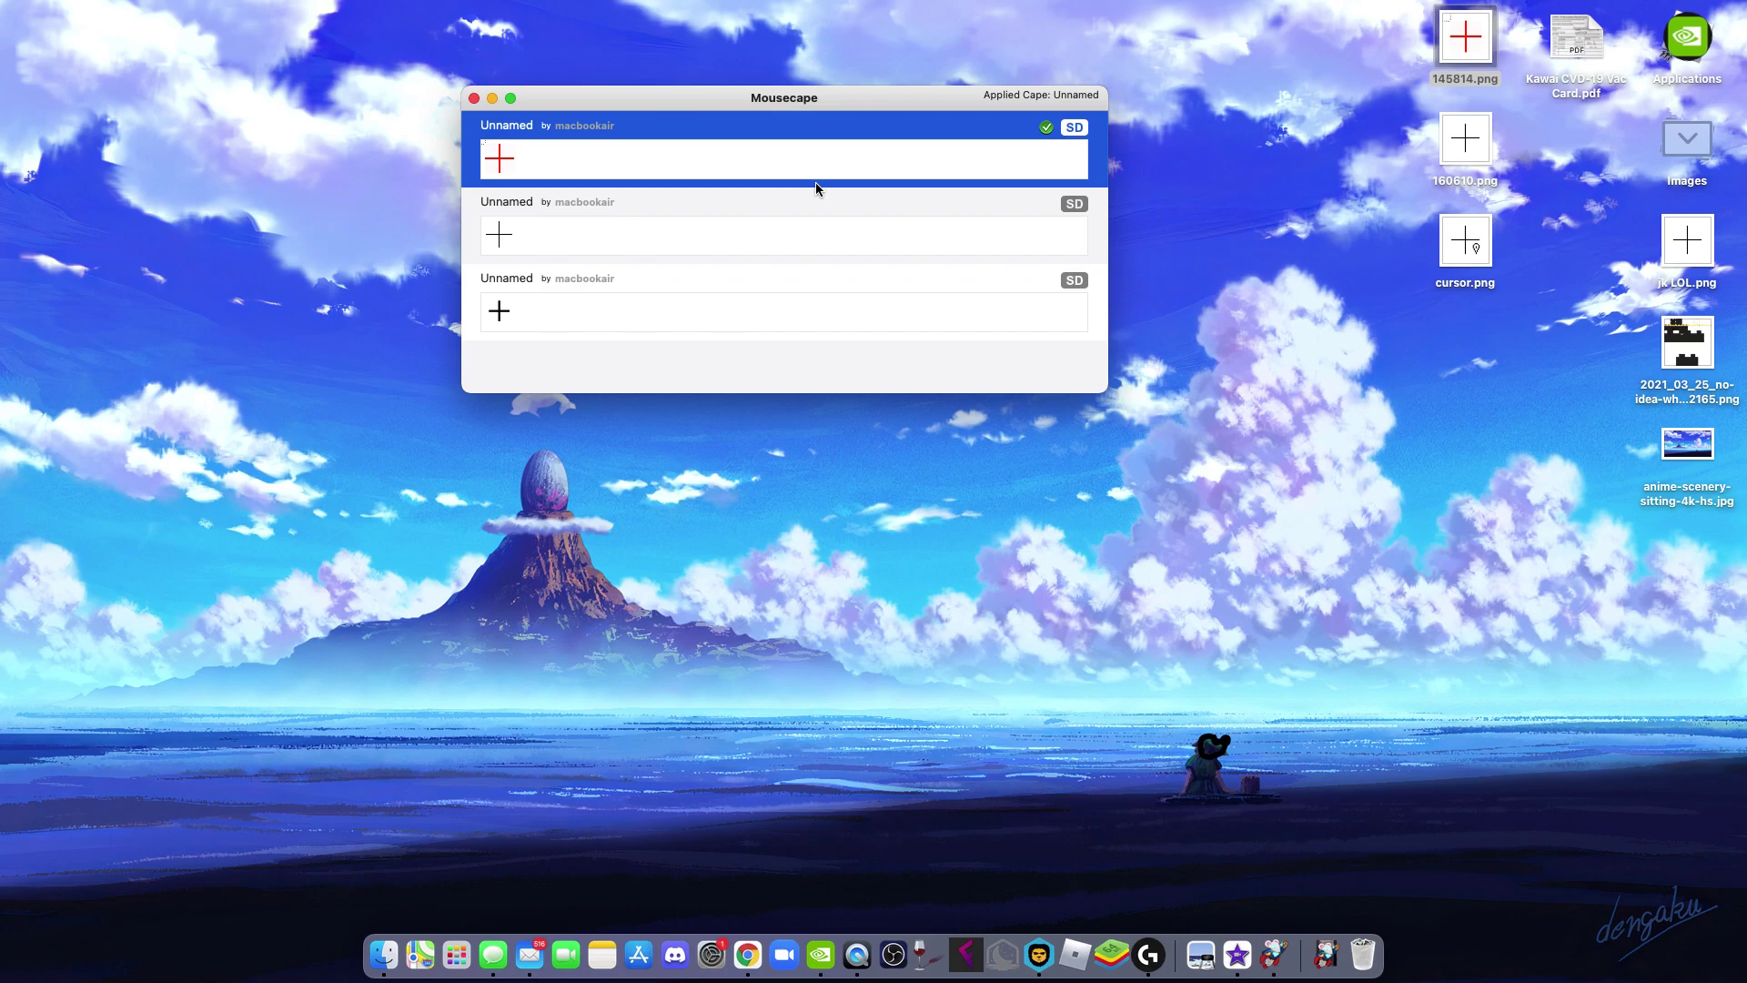
mouse_move(971, 4)
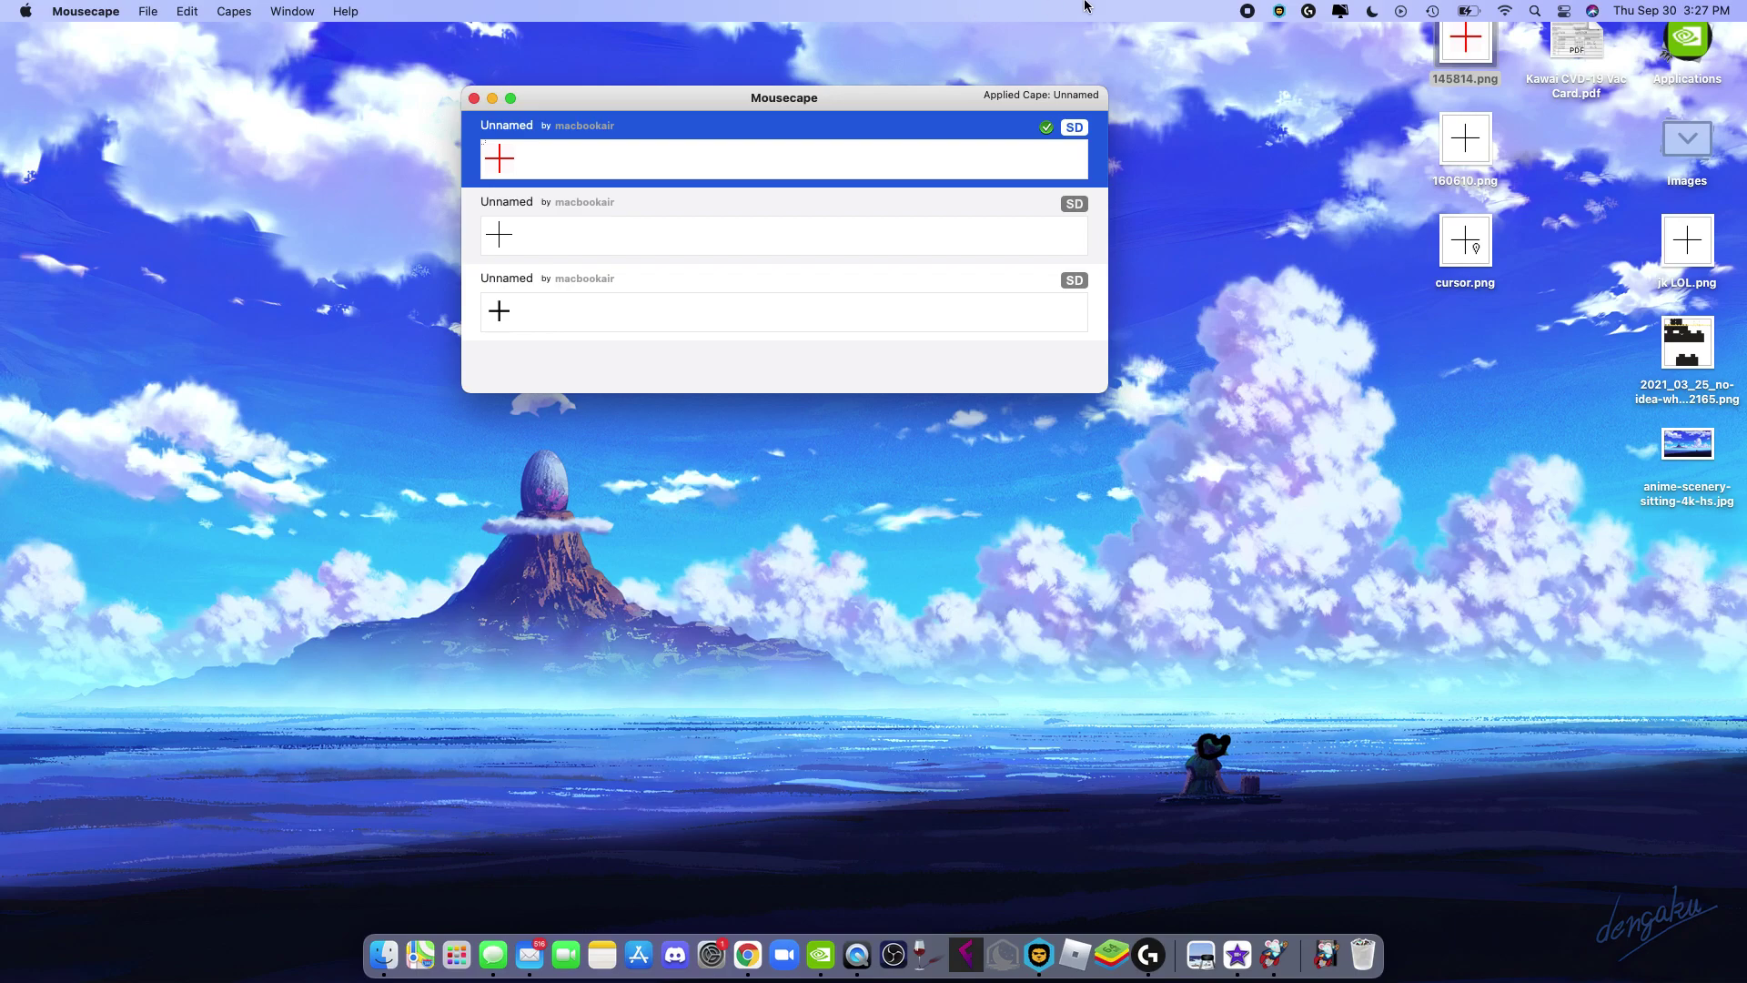